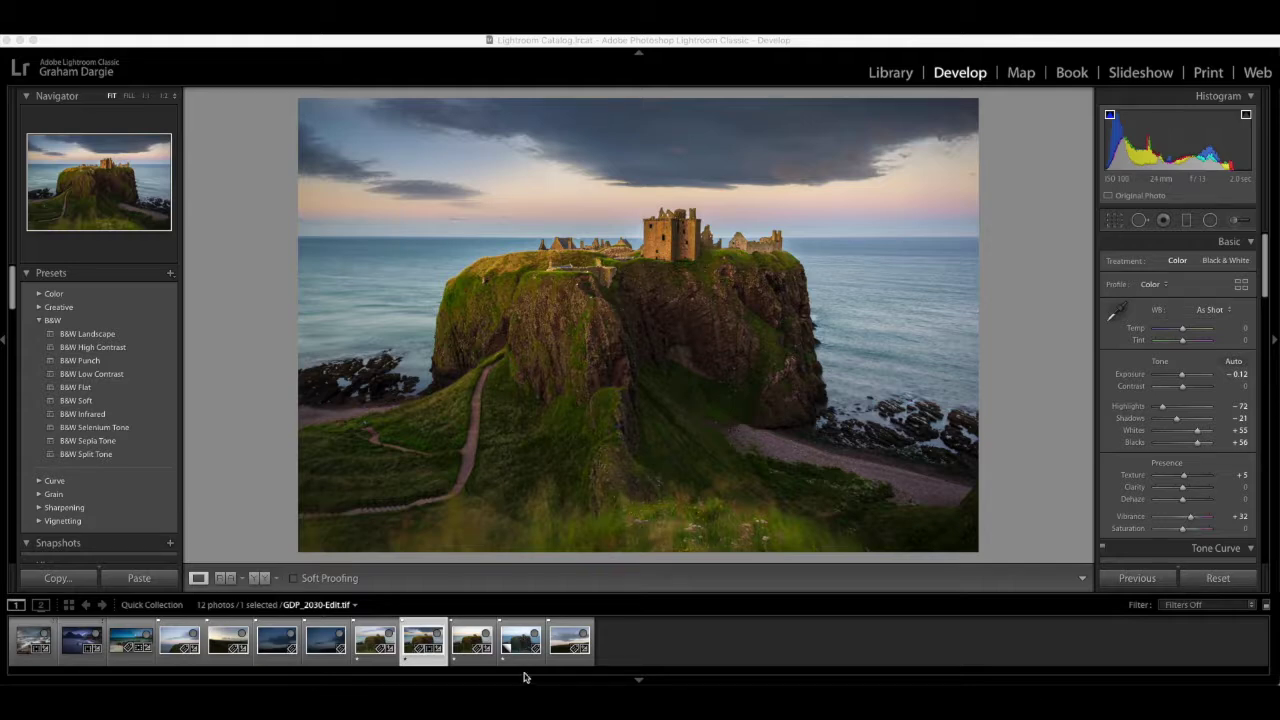
# Compare the composite with the sunset and cliff sky shots, ending on GDP_2030.NEF Copy 1
pyautogui.click(522, 642)
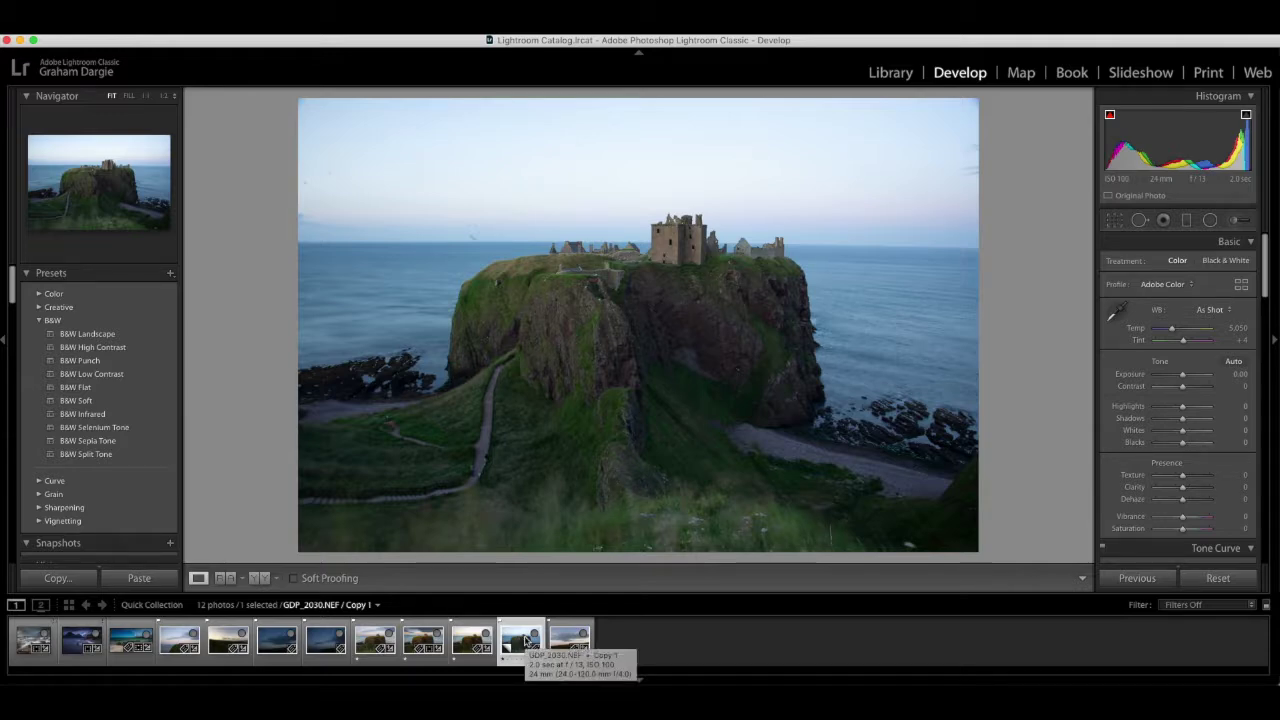
pyautogui.click(418, 640)
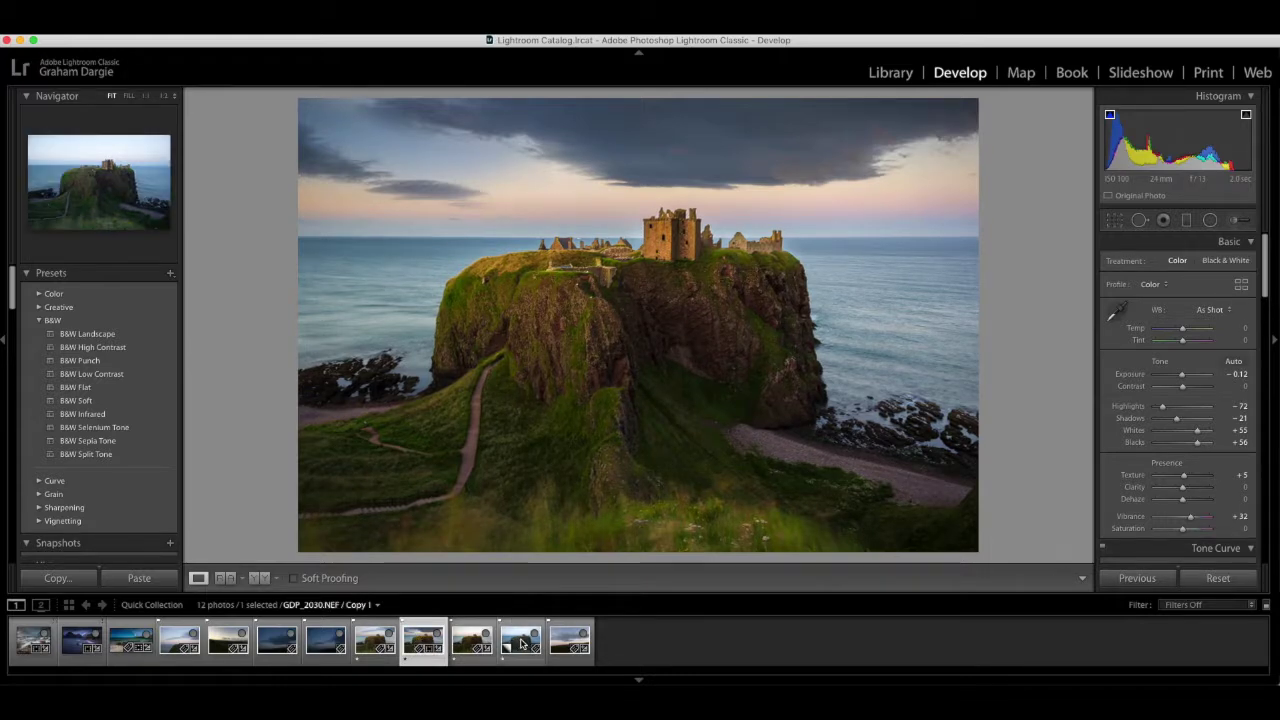
pyautogui.click(520, 640)
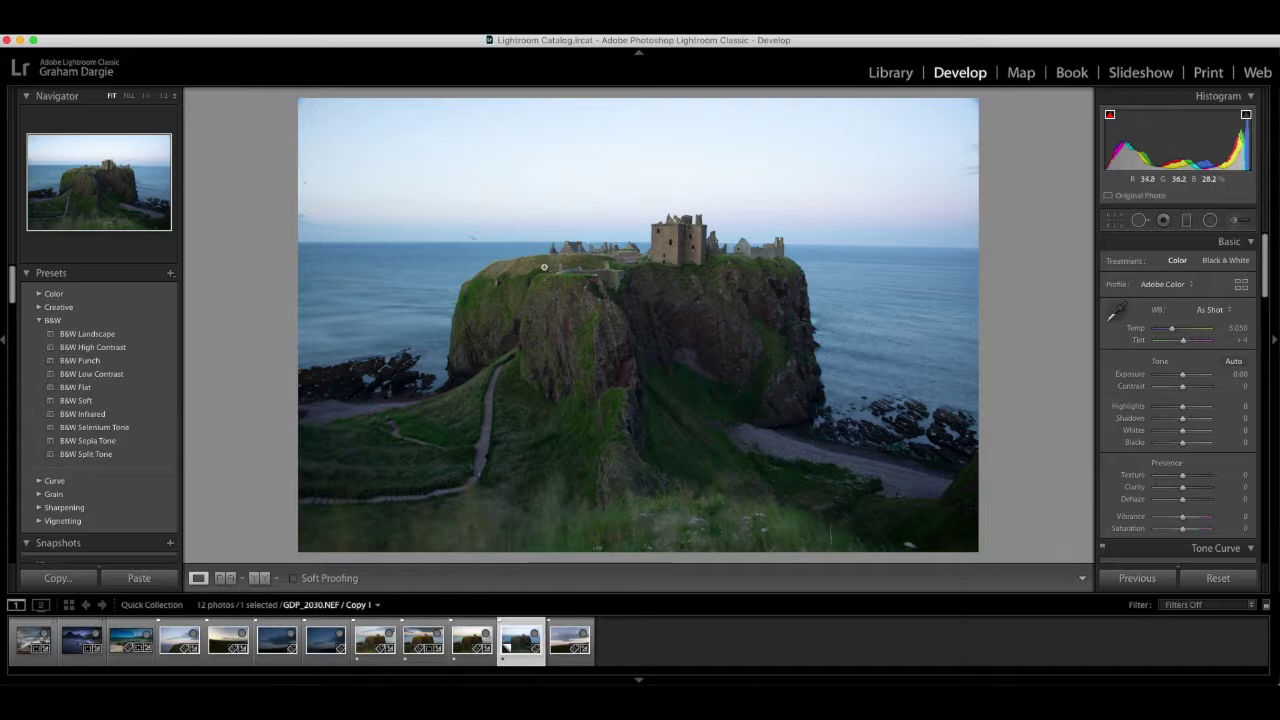
pyautogui.click(569, 639)
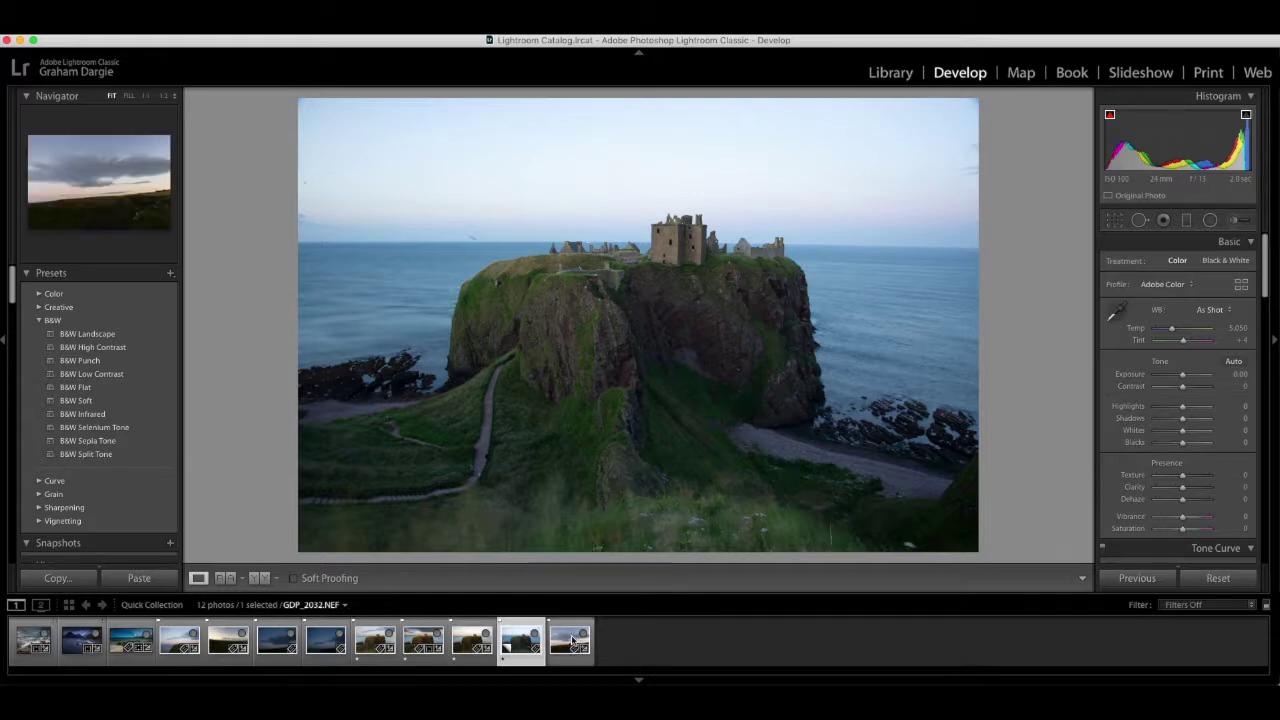
pyautogui.click(322, 643)
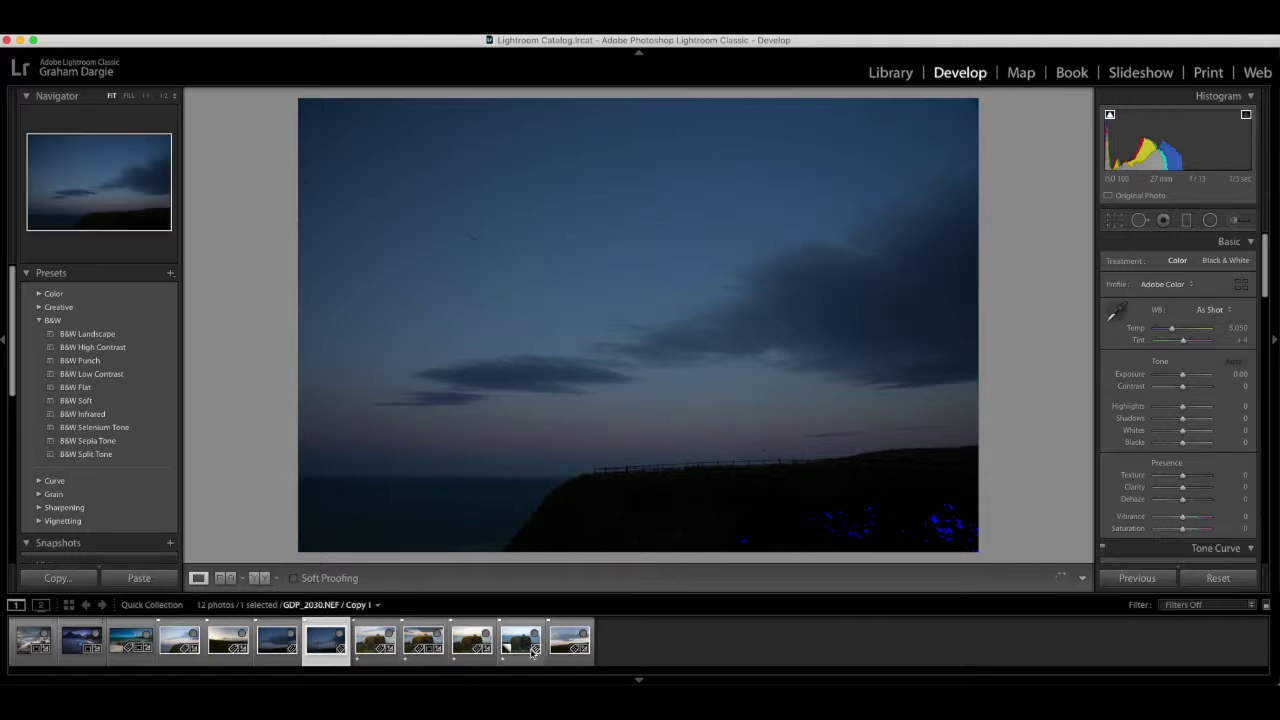
pyautogui.click(180, 643)
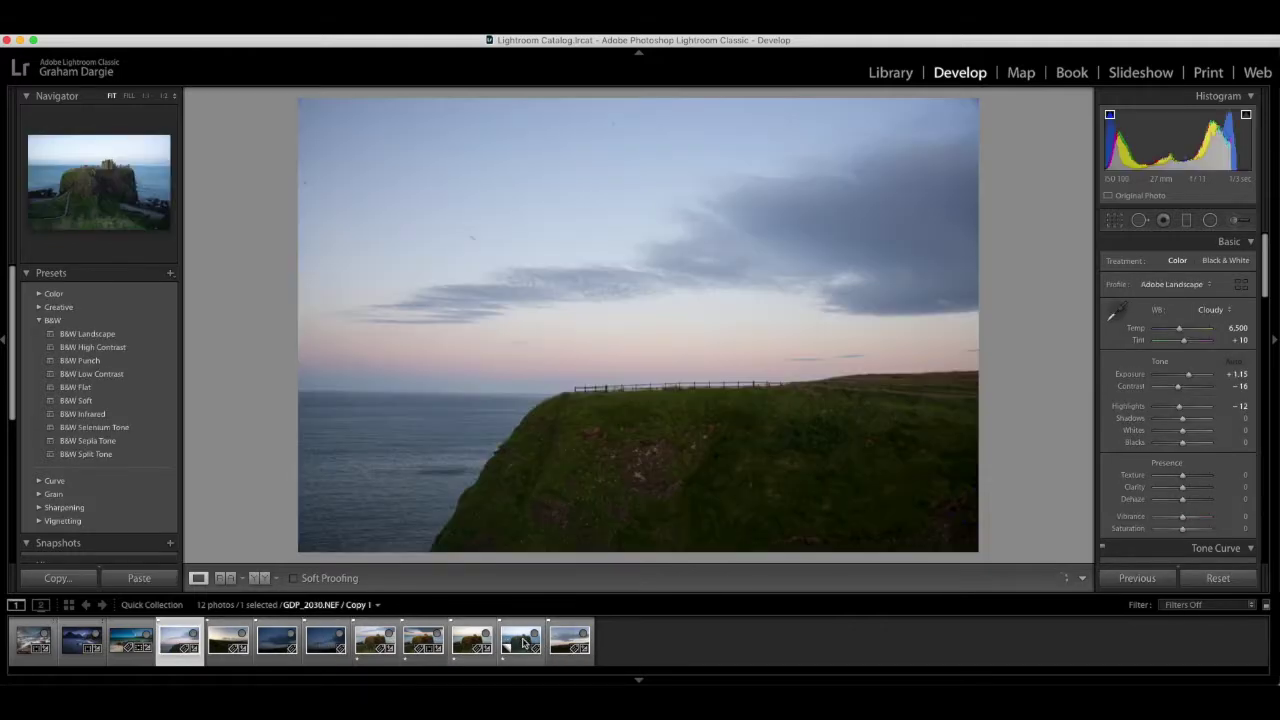
pyautogui.click(521, 642)
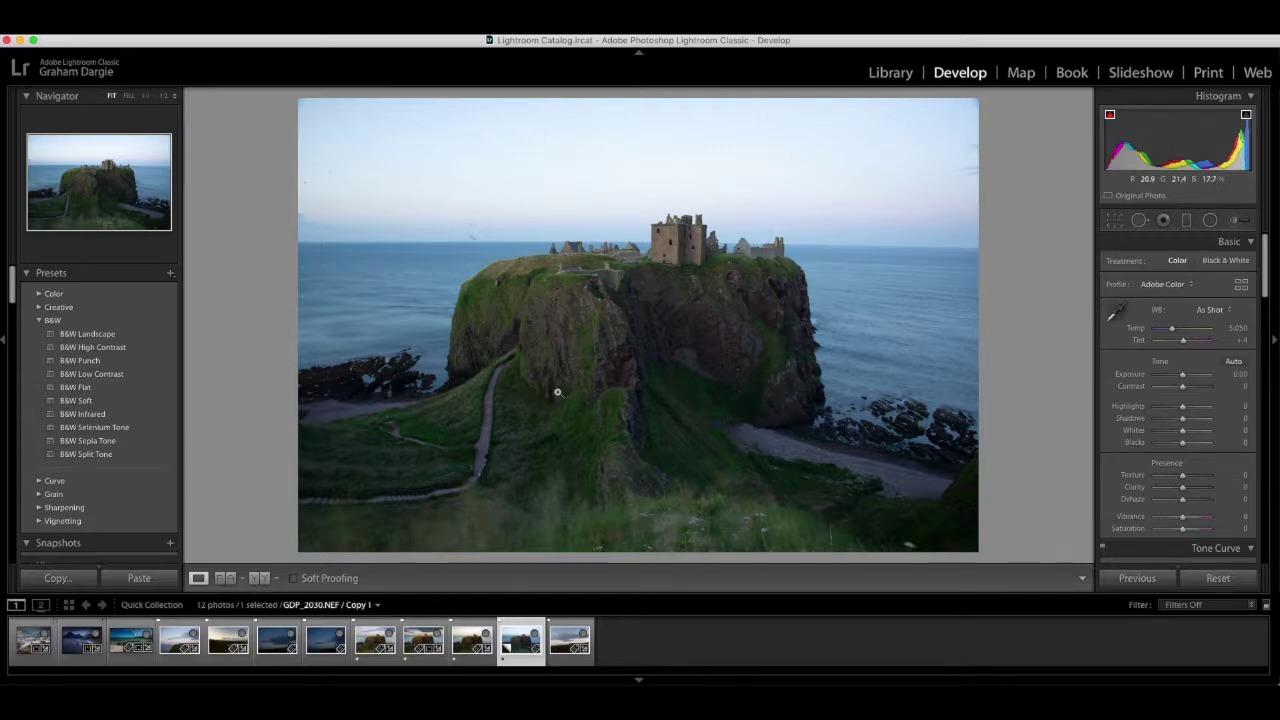
# Turn on Remove Chromatic Aberration in the Lens Corrections panel
pyautogui.scroll(-10, 1200, 326)
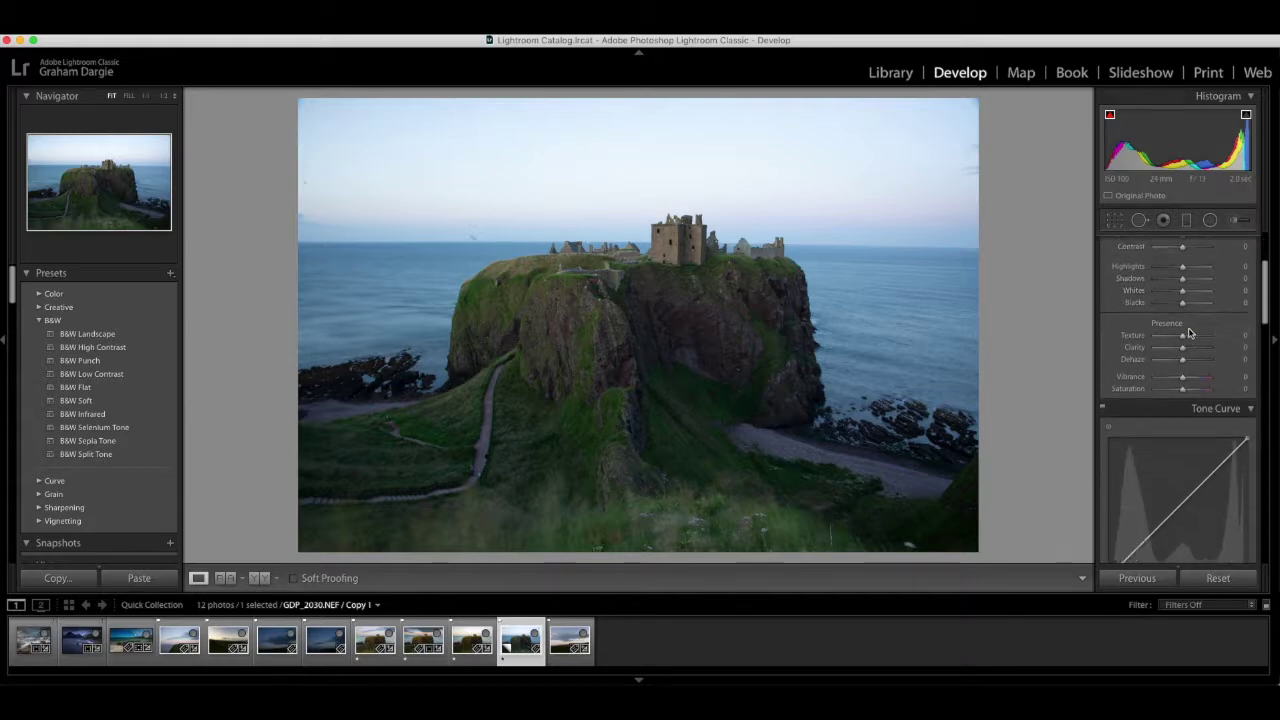
pyautogui.scroll(10, 1190, 360)
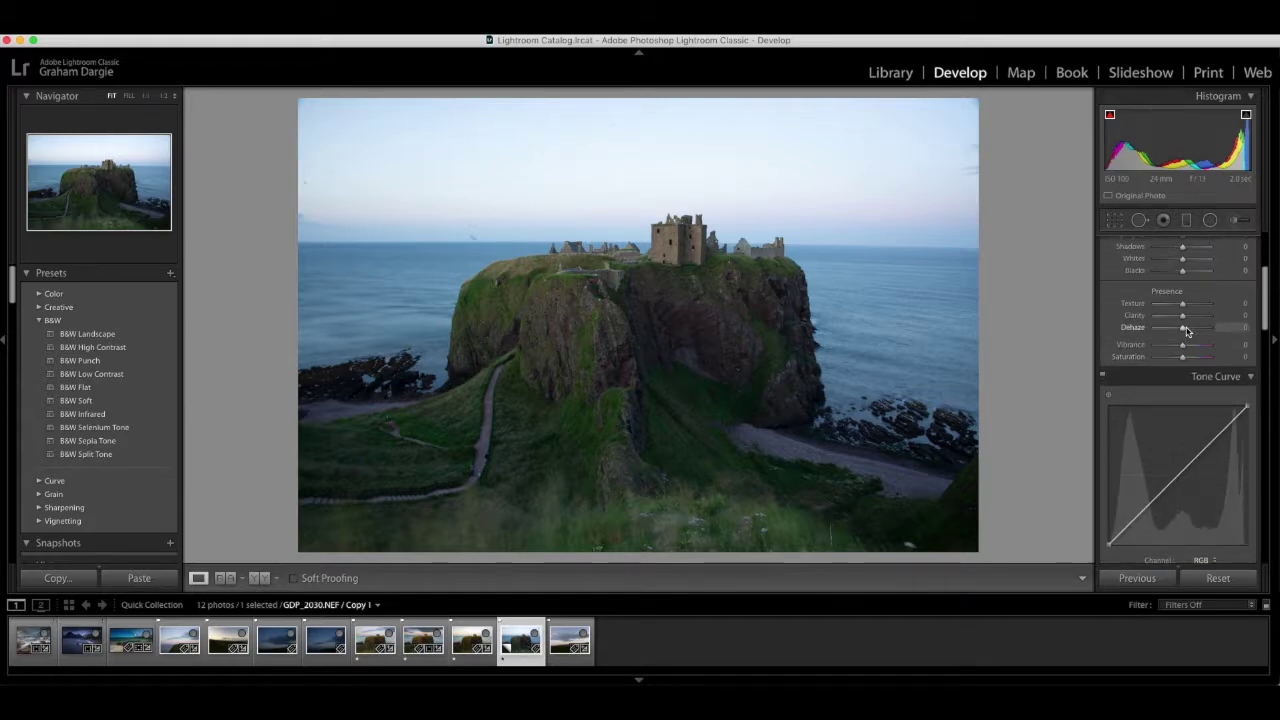
pyautogui.scroll(-15, 1195, 398)
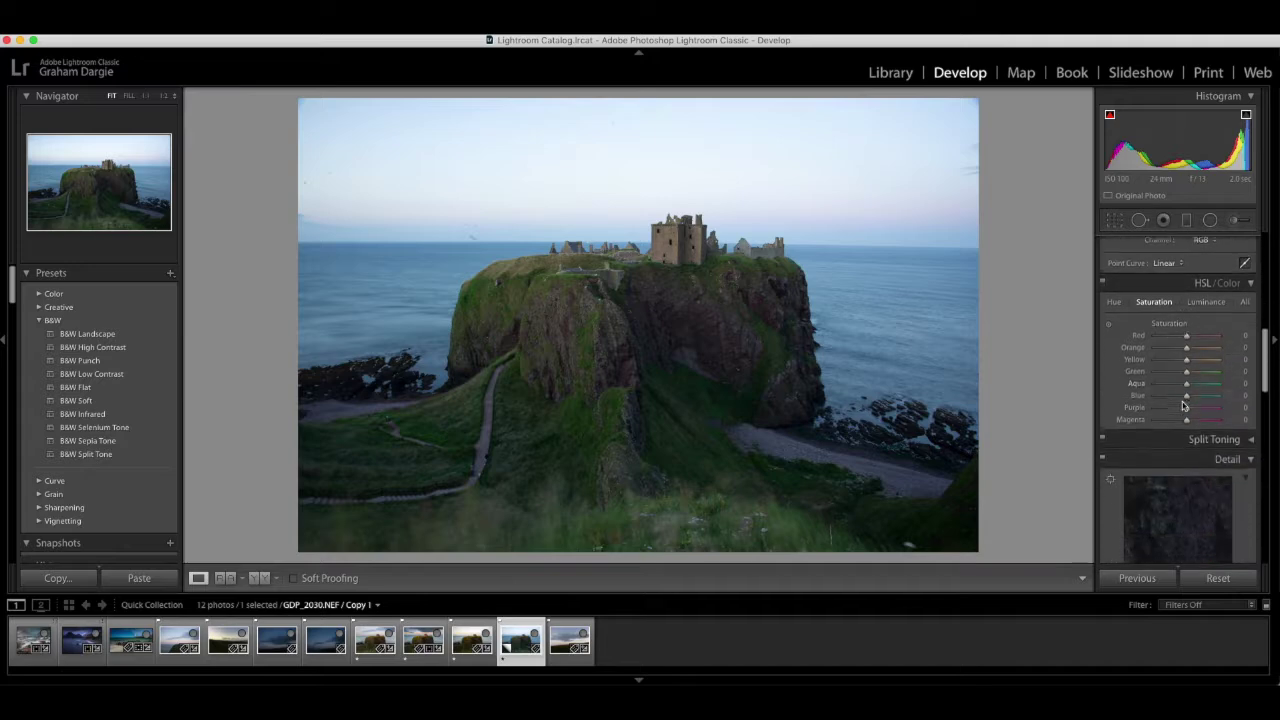
pyautogui.scroll(-3, 1183, 405)
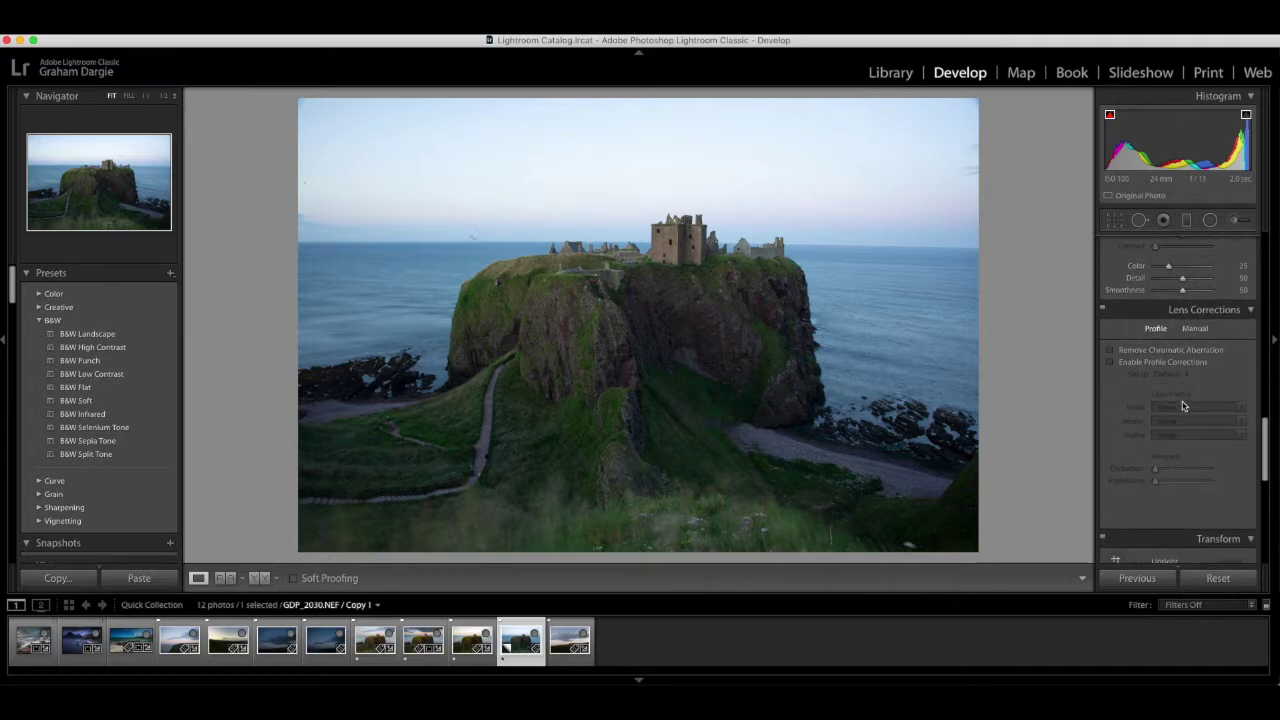
pyautogui.click(1112, 351)
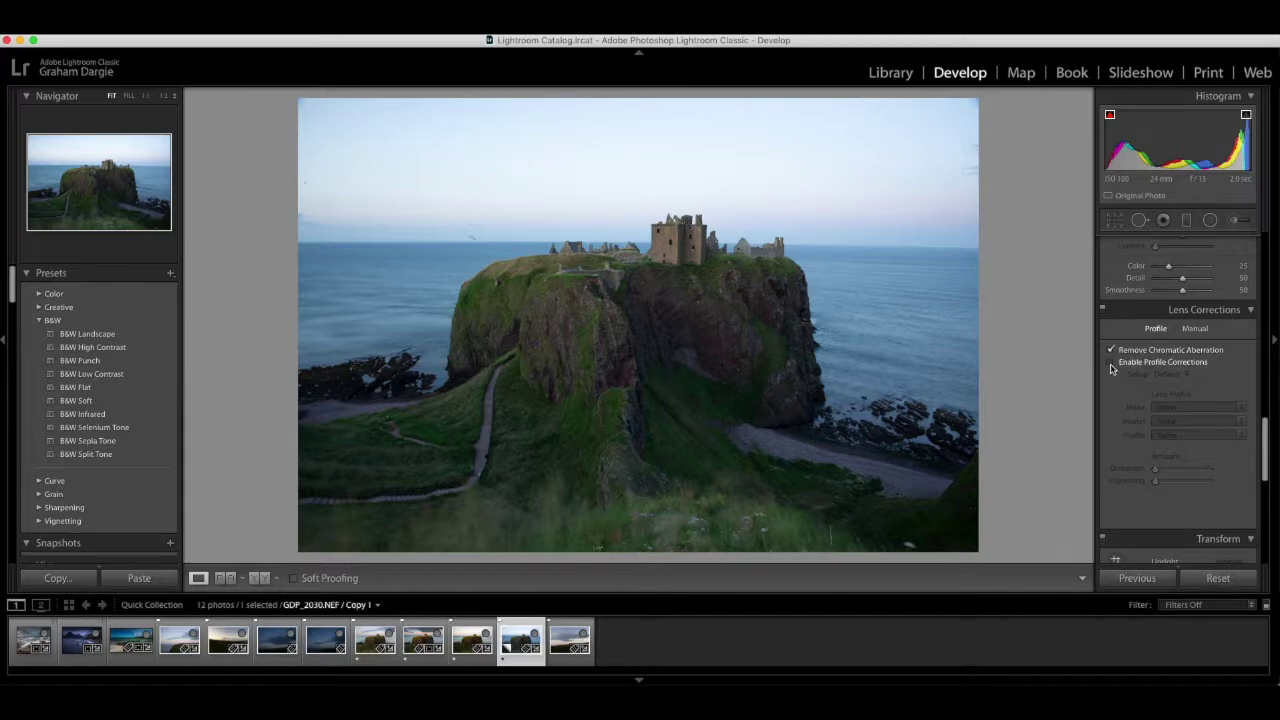
# Enable the Nikon lens profile correction, comparing with and without it before keeping it on
pyautogui.click(1112, 364)
pyautogui.click(1112, 364)
pyautogui.click(1112, 364)
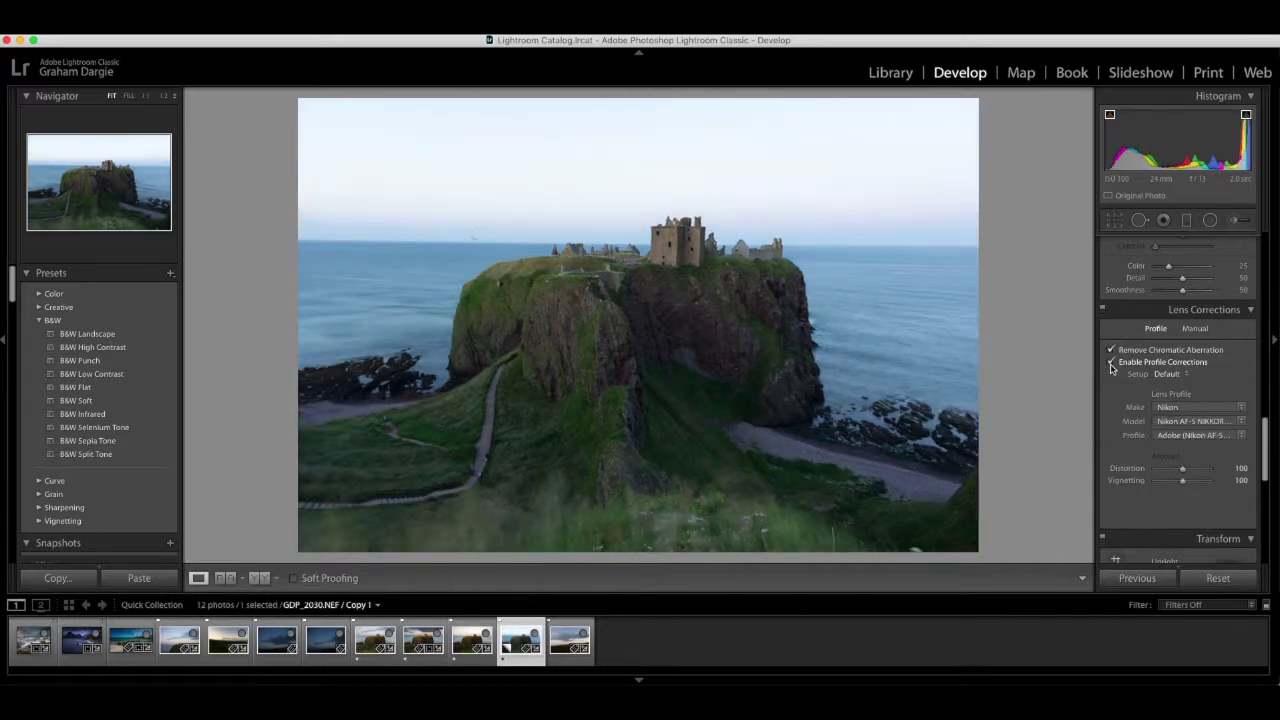
pyautogui.click(1112, 364)
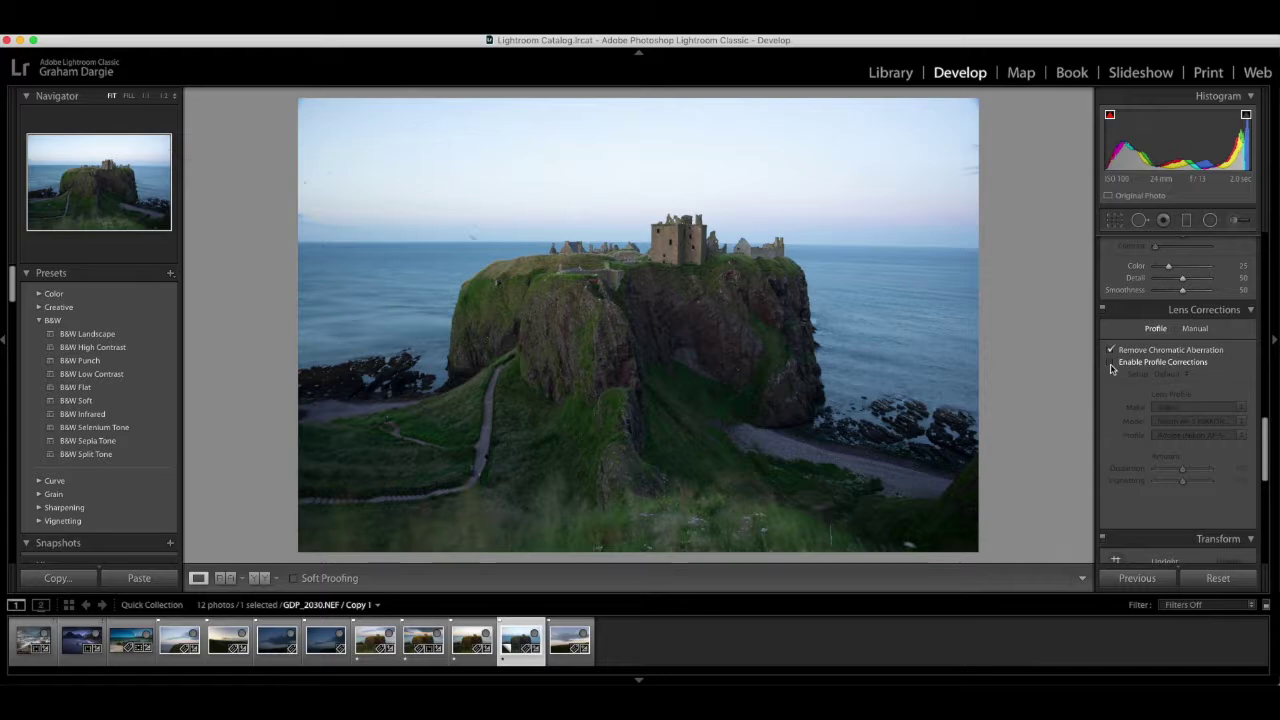
pyautogui.click(1112, 364)
pyautogui.click(1111, 365)
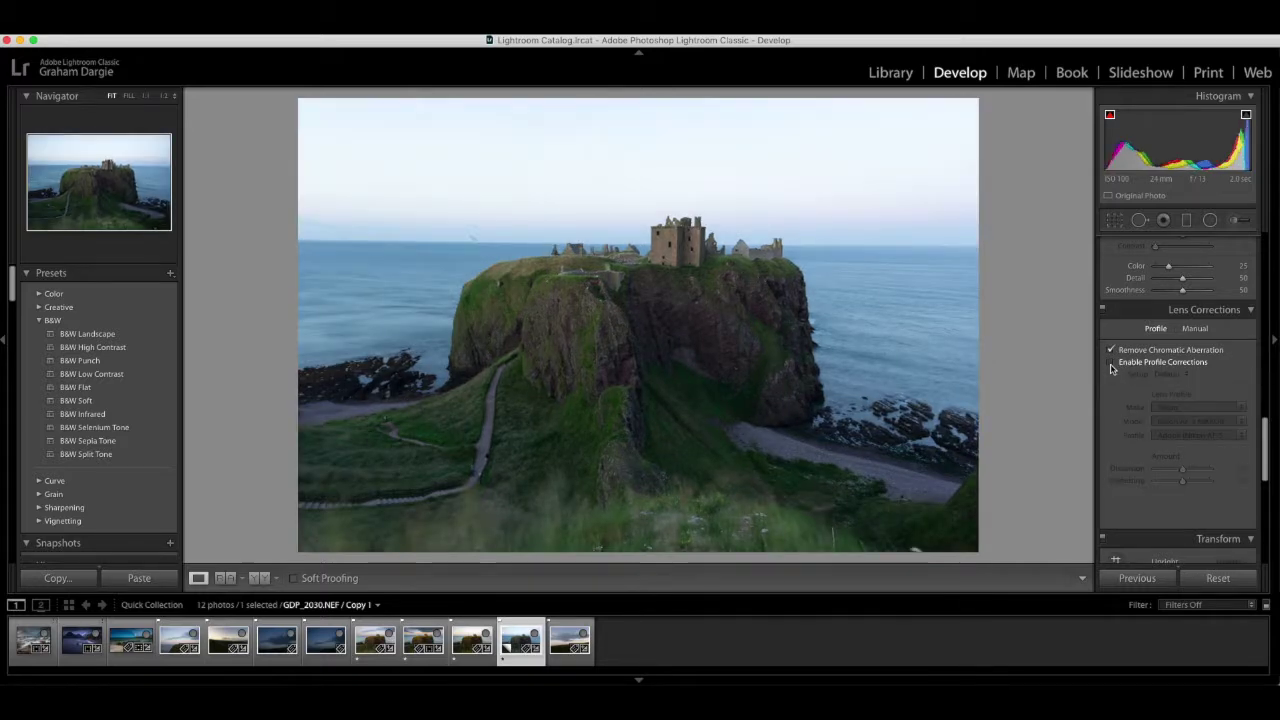
pyautogui.click(1111, 365)
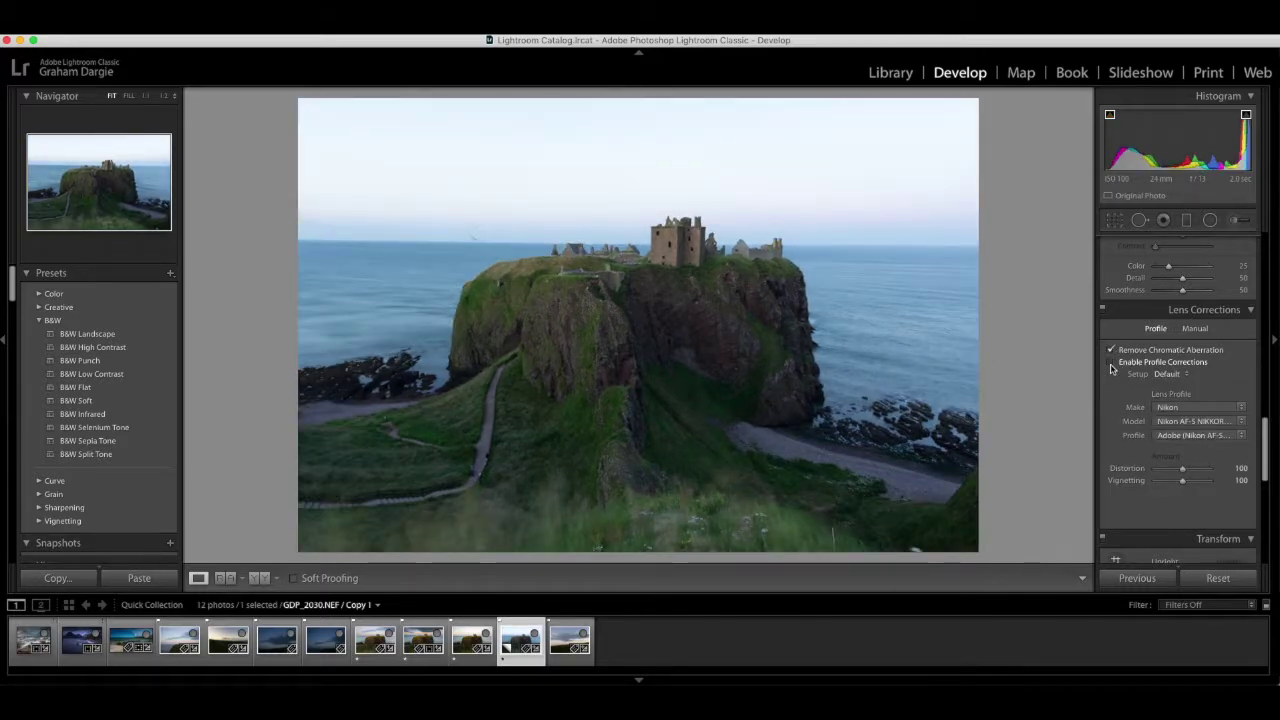
pyautogui.click(1111, 364)
pyautogui.click(1111, 364)
pyautogui.click(1111, 364)
pyautogui.click(1114, 220)
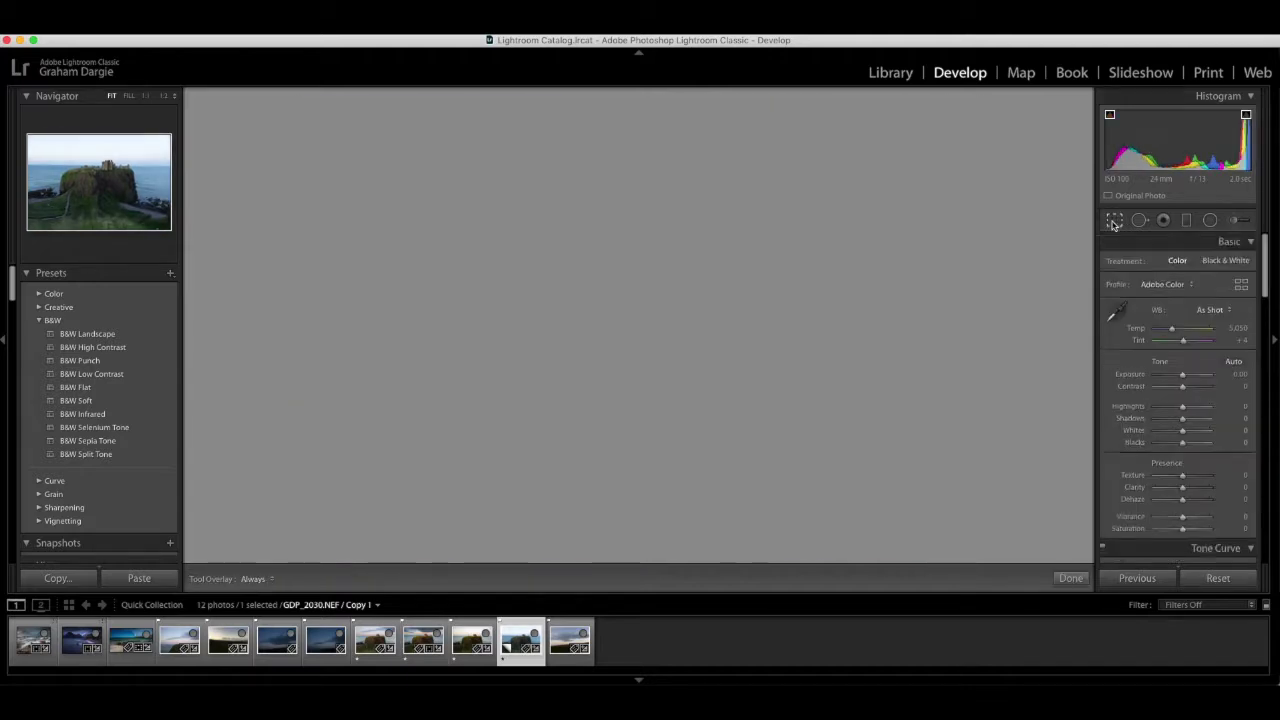
# Rotate the castle photo to -0.59°, nudge it within the crop, and commit the crop
pyautogui.moveTo(1003, 285); pyautogui.dragTo(1006, 280)
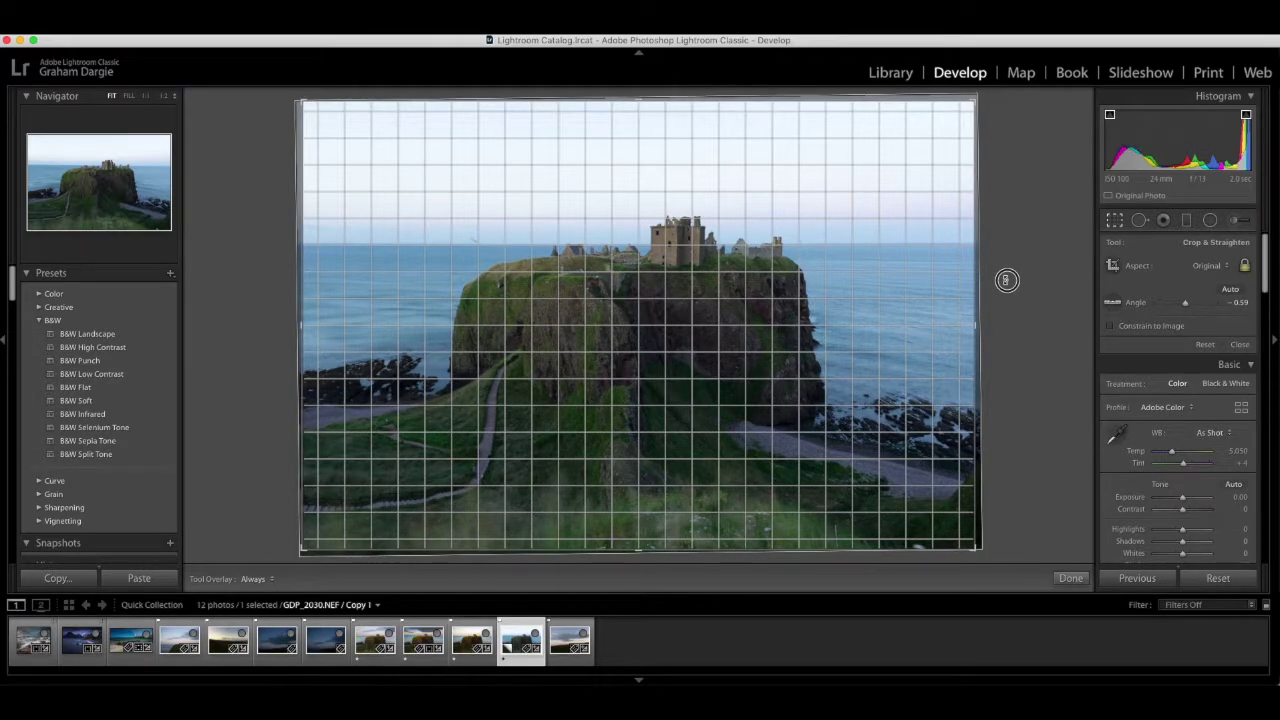
pyautogui.moveTo(851, 286); pyautogui.dragTo(846, 287)
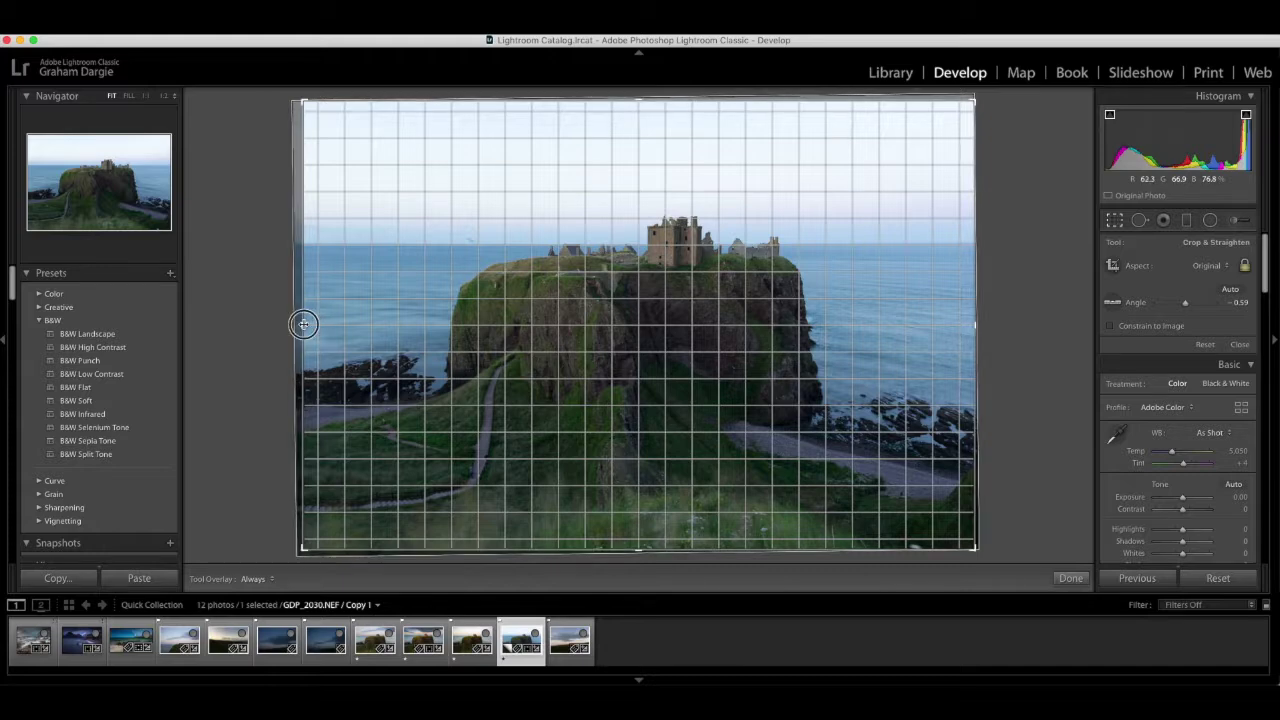
pyautogui.click(1069, 579)
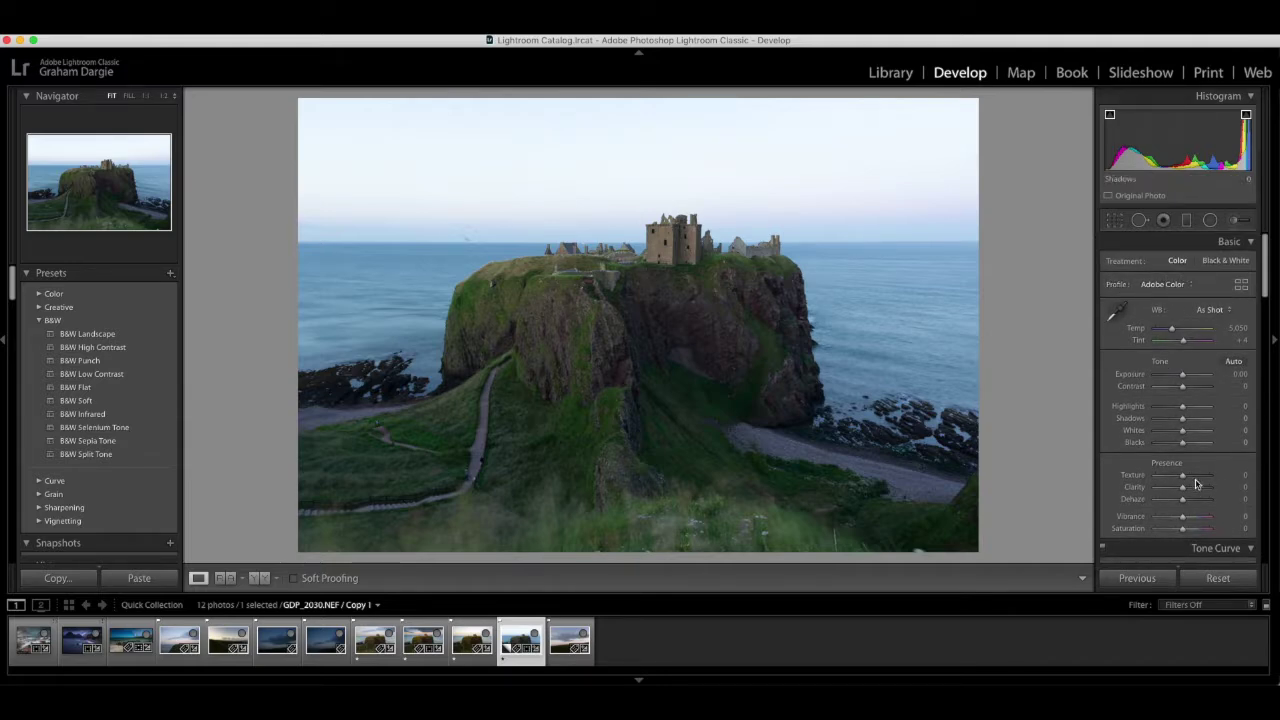
# Switch the camera profile to Adobe Landscape after previewing others, keeping As Shot white balance
pyautogui.click(1173, 286)
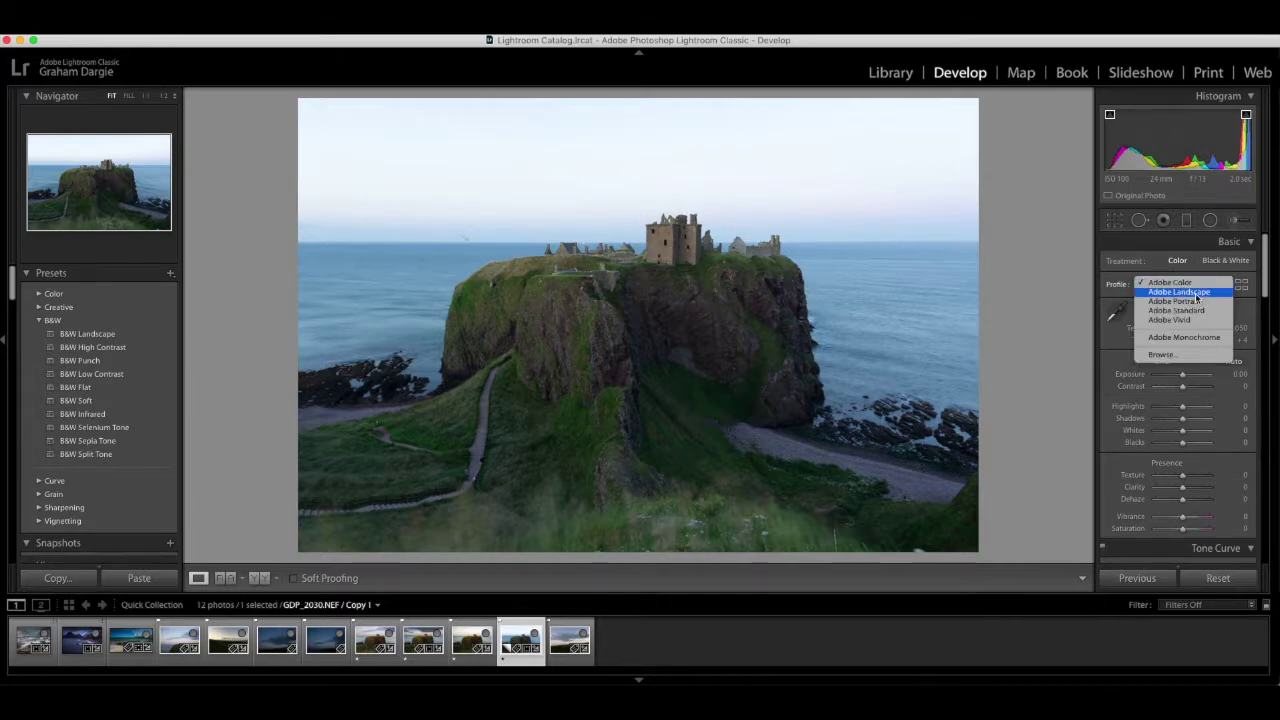
pyautogui.click(1196, 294)
pyautogui.click(1193, 287)
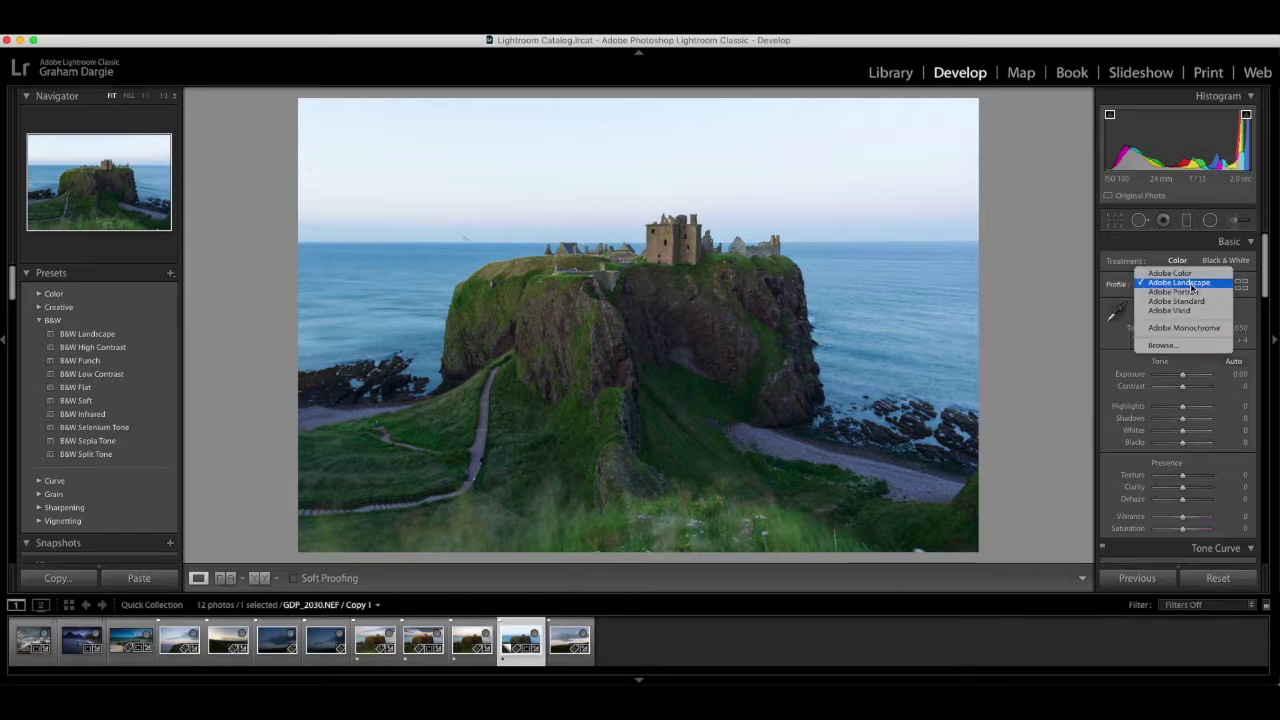
pyautogui.click(1188, 314)
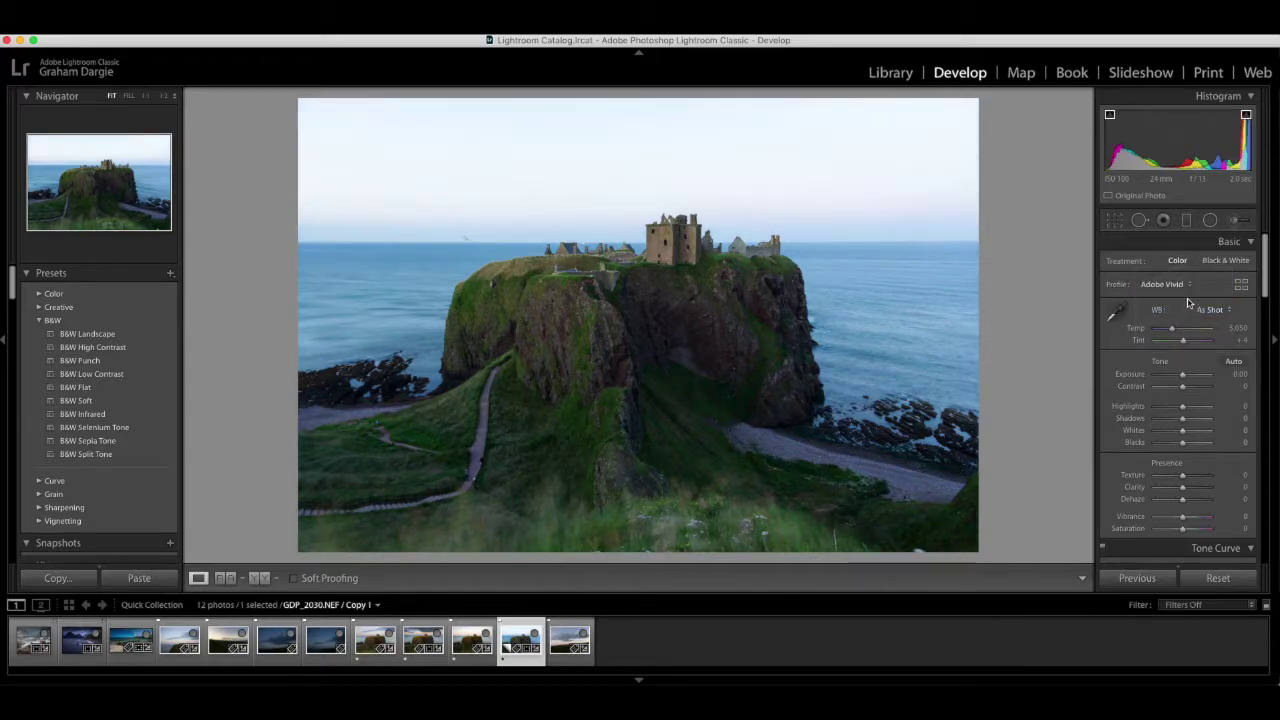
pyautogui.click(1188, 286)
pyautogui.click(1180, 254)
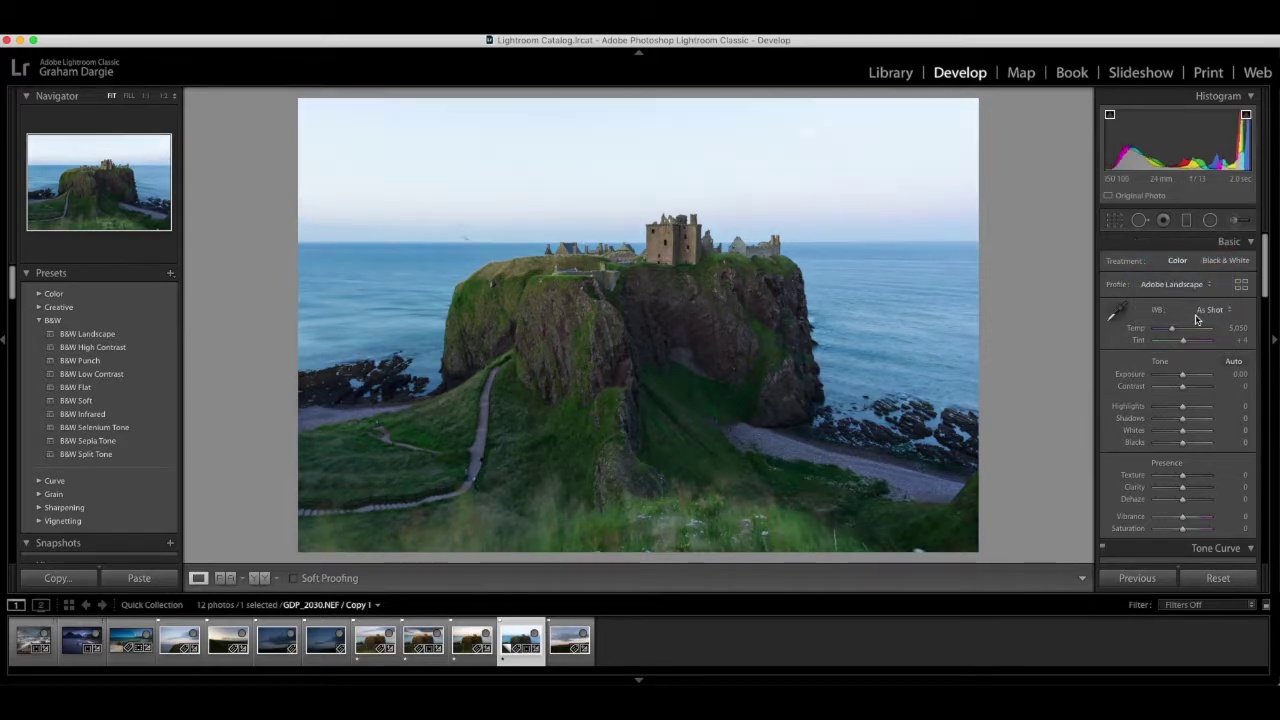
pyautogui.click(1210, 309)
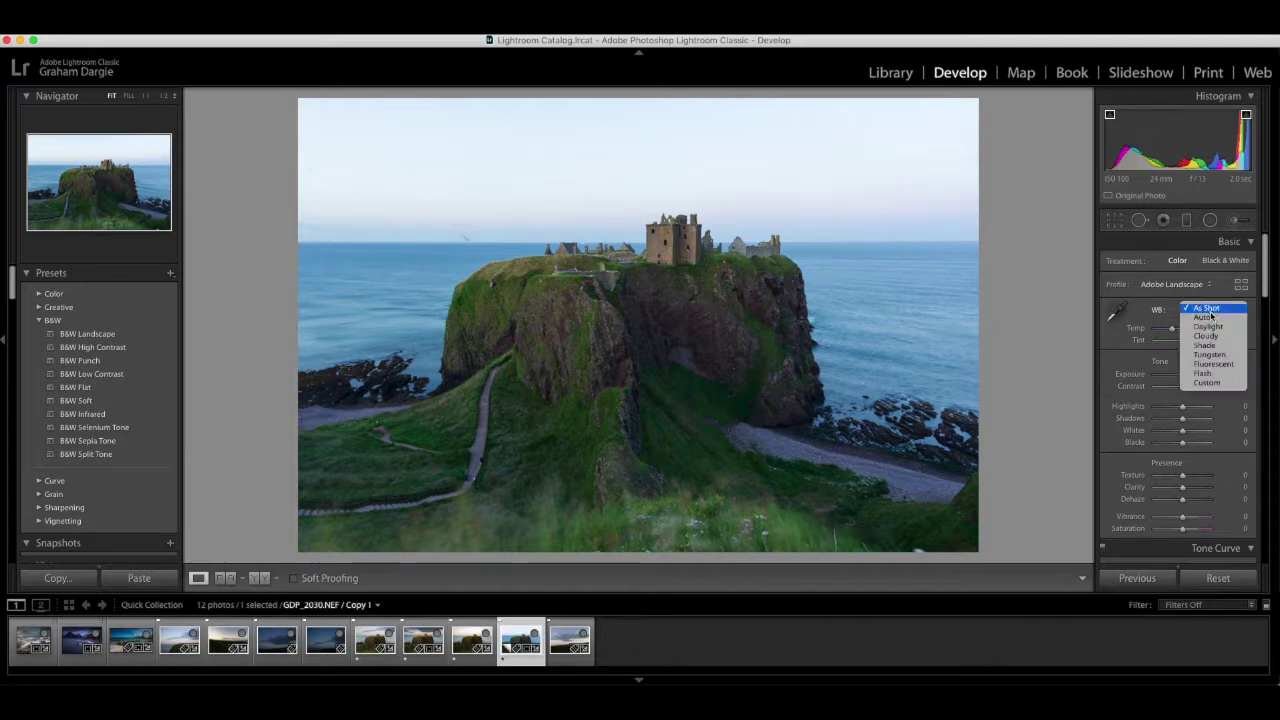
pyautogui.click(1209, 310)
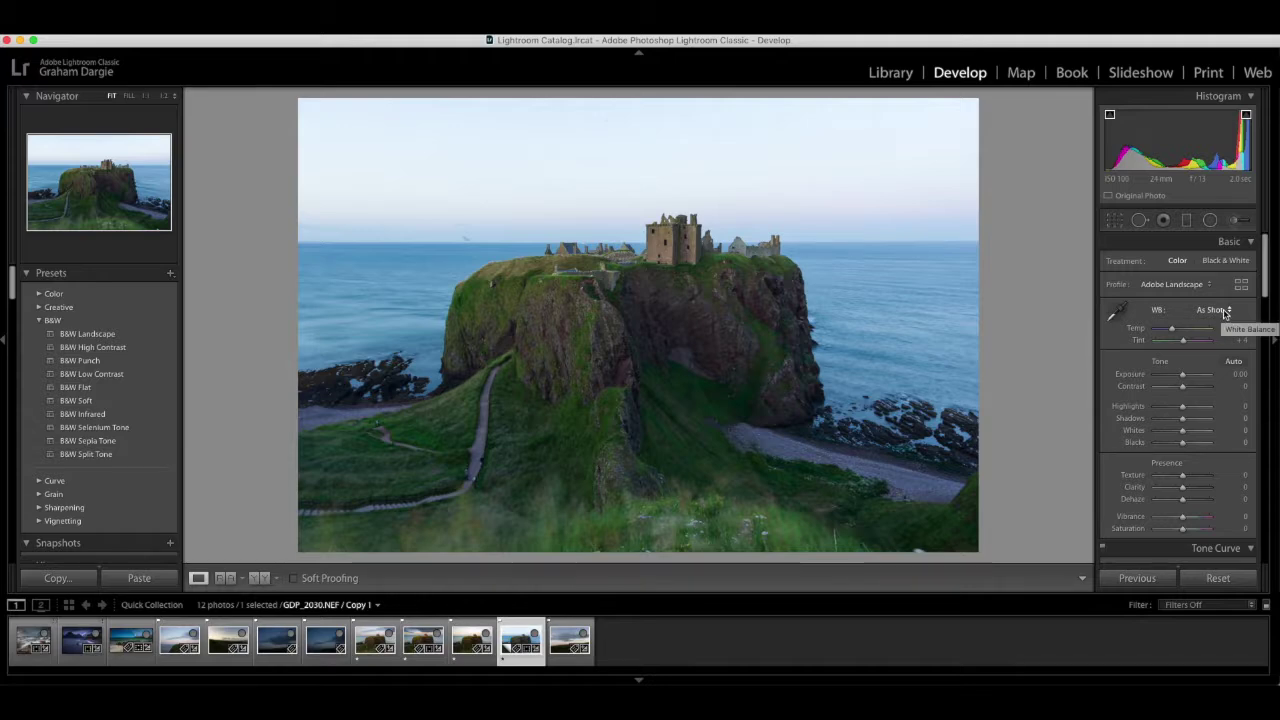
# Try the Tungsten and Cloudy presets, then settle on Shade white balance (Temp 7,500, Tint +10)
pyautogui.click(1225, 312)
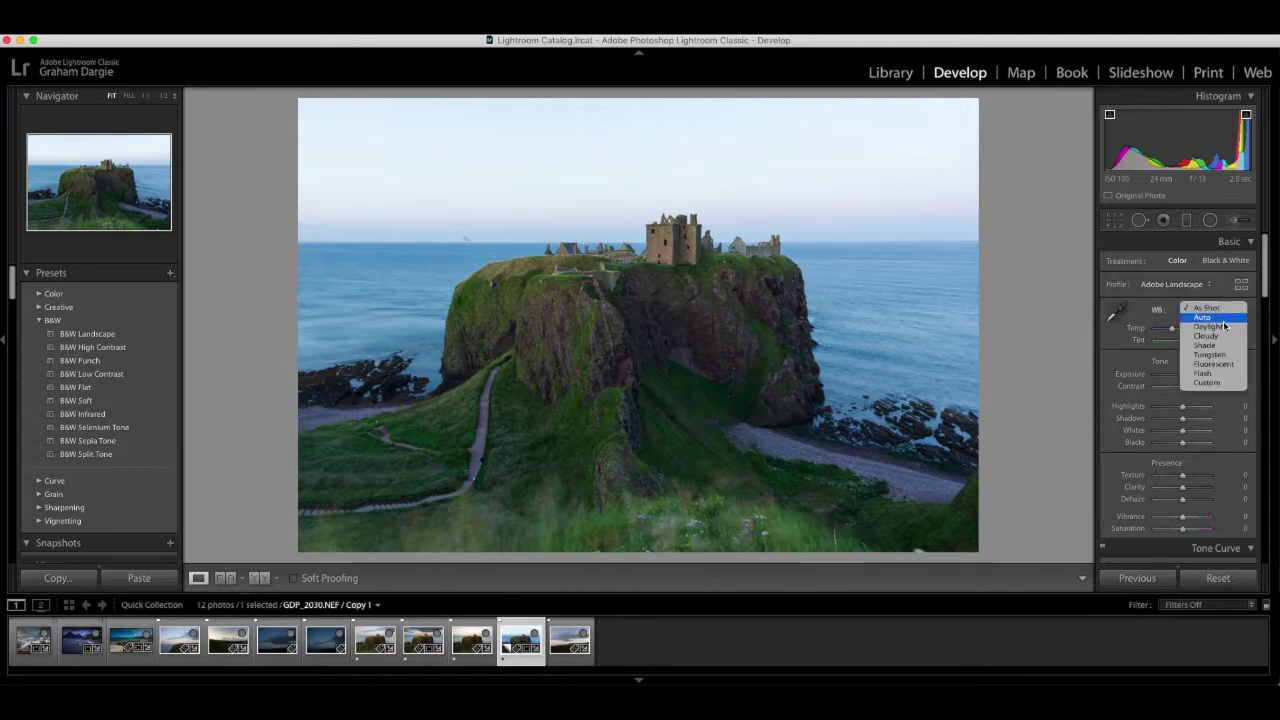
pyautogui.click(1221, 347)
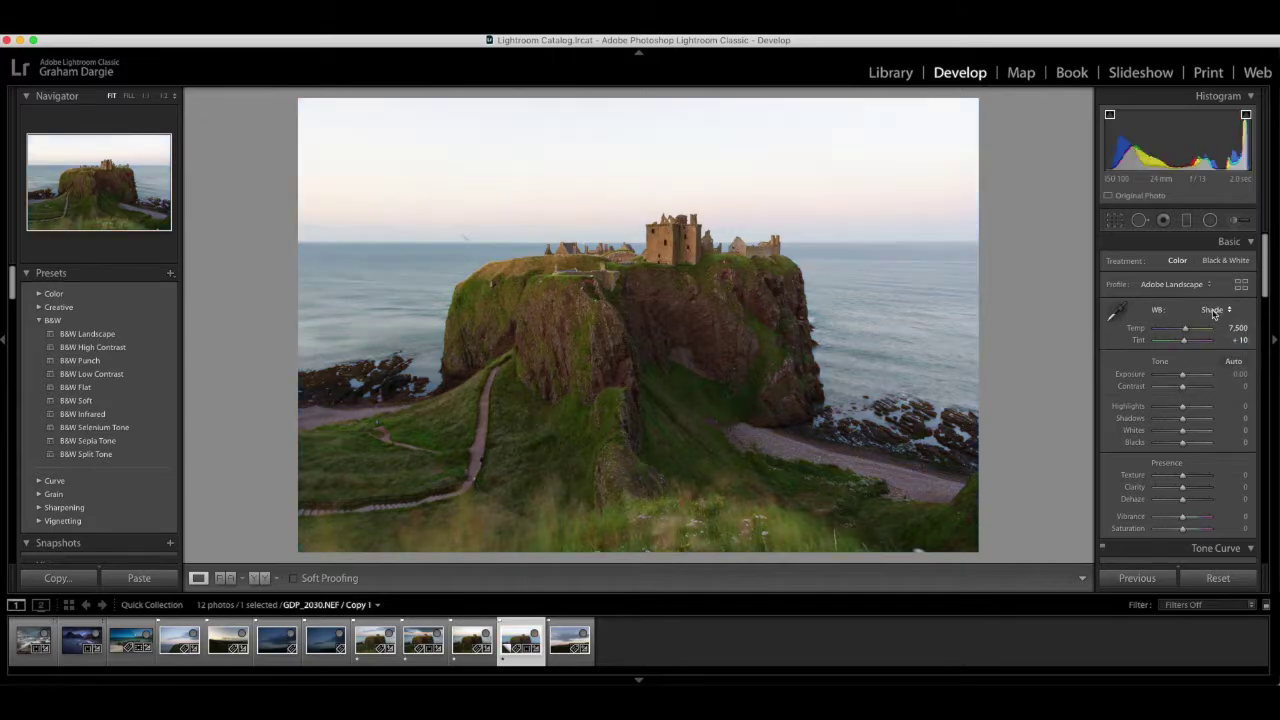
pyautogui.click(1213, 313)
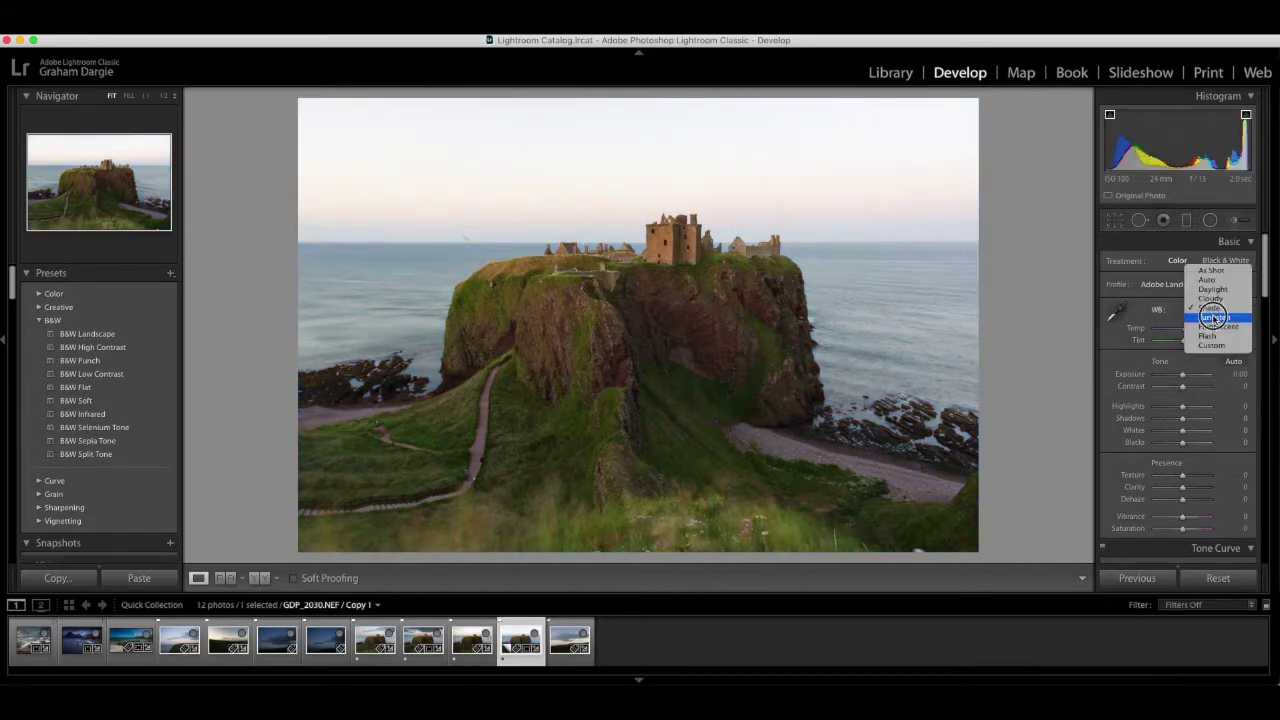
pyautogui.click(1208, 318)
pyautogui.click(1212, 310)
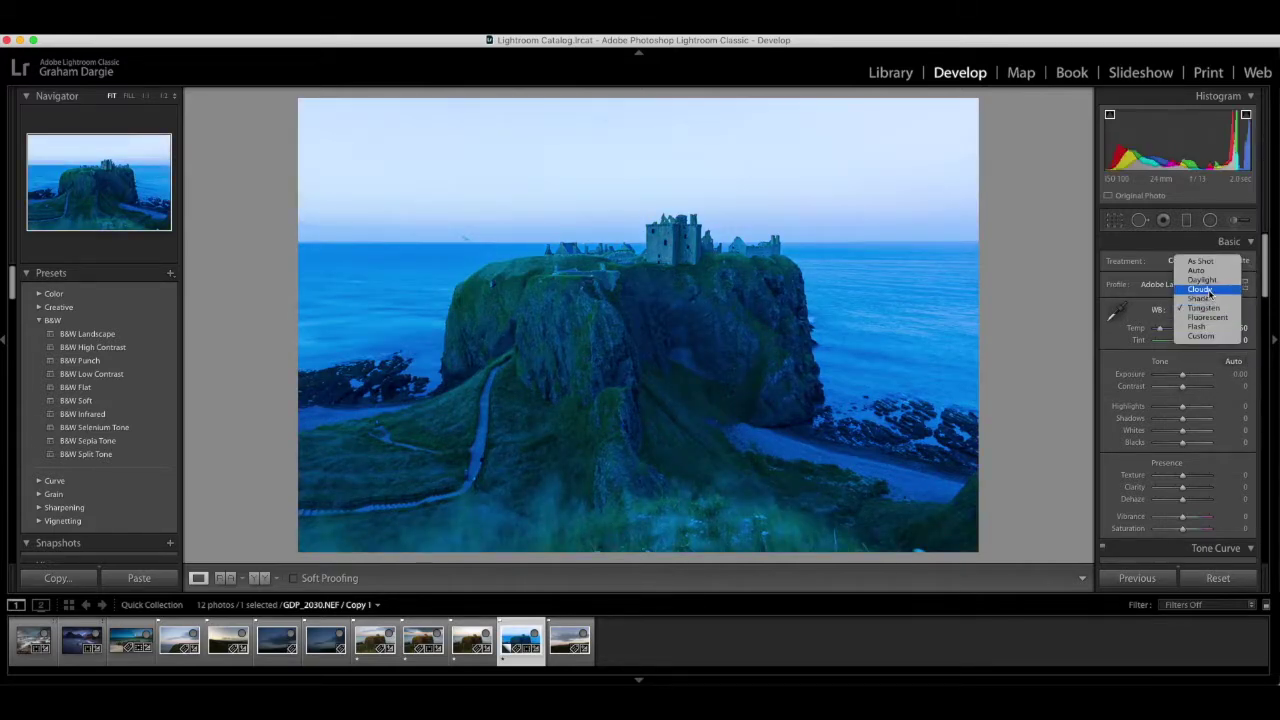
pyautogui.click(1206, 289)
pyautogui.click(1215, 312)
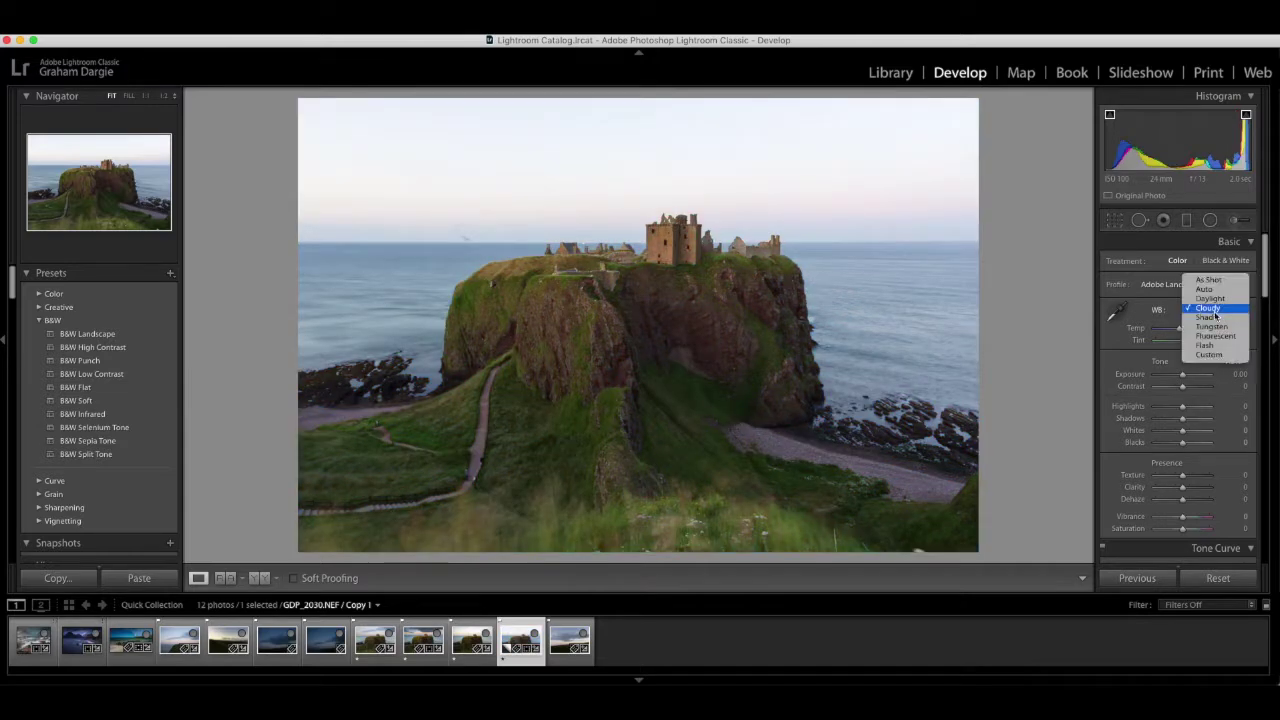
pyautogui.click(1214, 317)
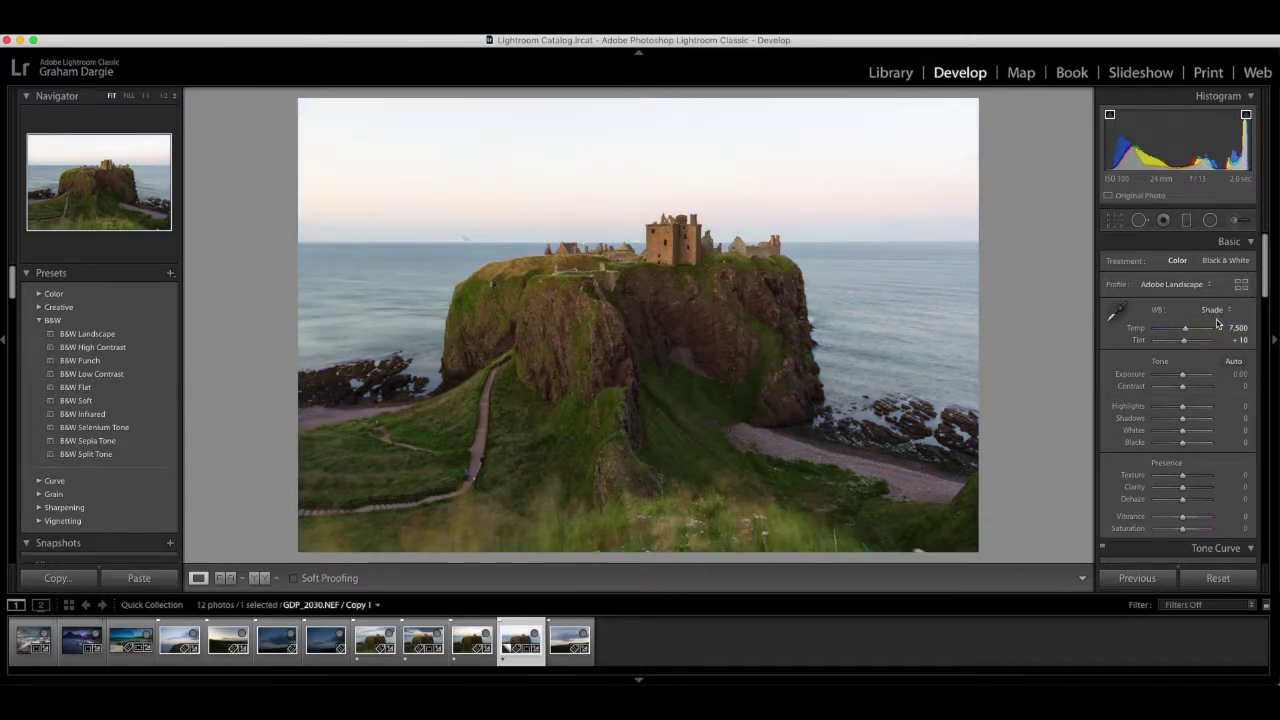
# Warm the colour temperature to 7,877
pyautogui.moveTo(1239, 331); pyautogui.dragTo(1248, 331)
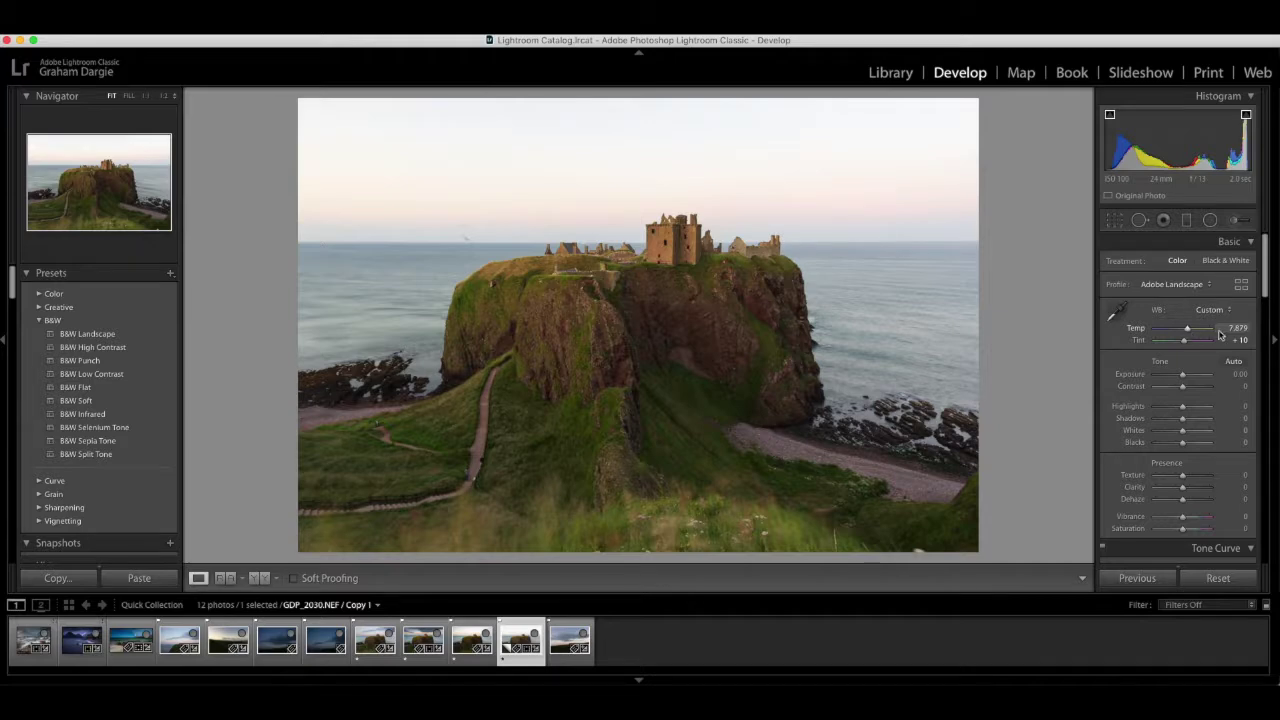
pyautogui.moveTo(1182, 328); pyautogui.dragTo(1184, 328)
pyautogui.moveTo(1187, 328); pyautogui.dragTo(1186, 328)
# Set Highlights -92, Shadows -26, Contrast +12, Whites +27 and Exposure -0.10
pyautogui.moveTo(1215, 145); pyautogui.dragTo(1246, 166)
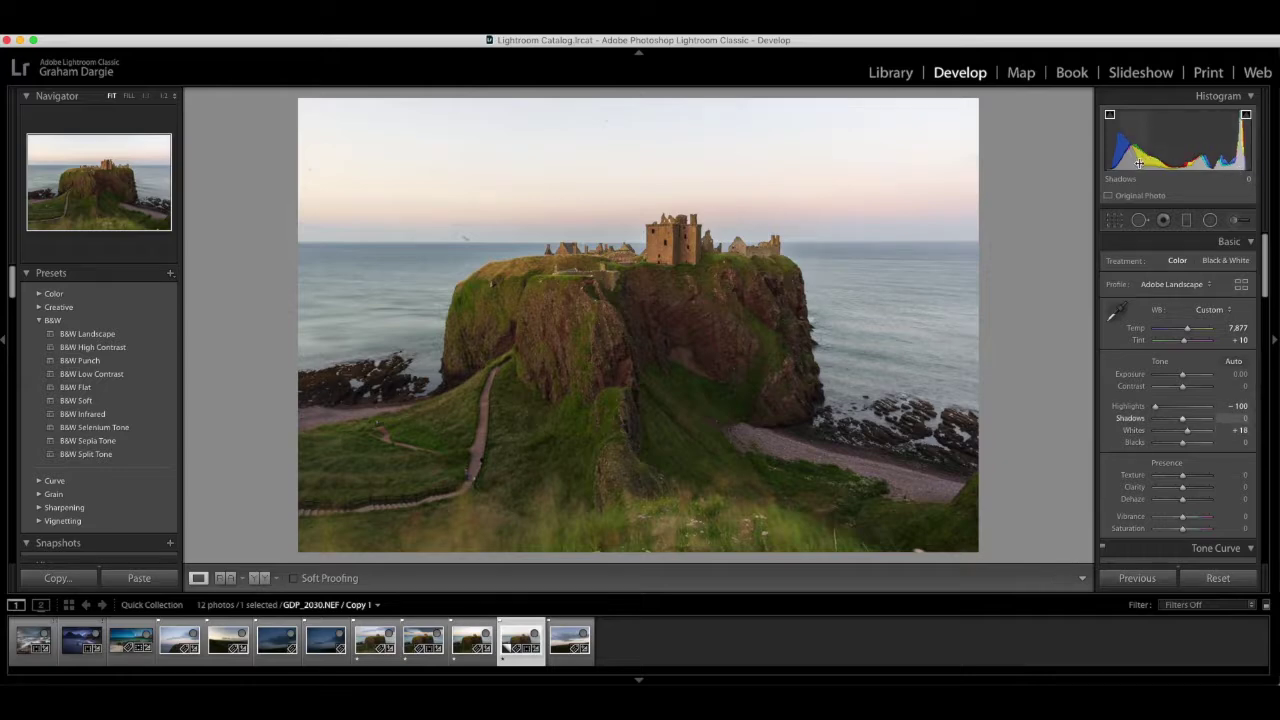
pyautogui.moveTo(1160, 160); pyautogui.dragTo(1148, 160)
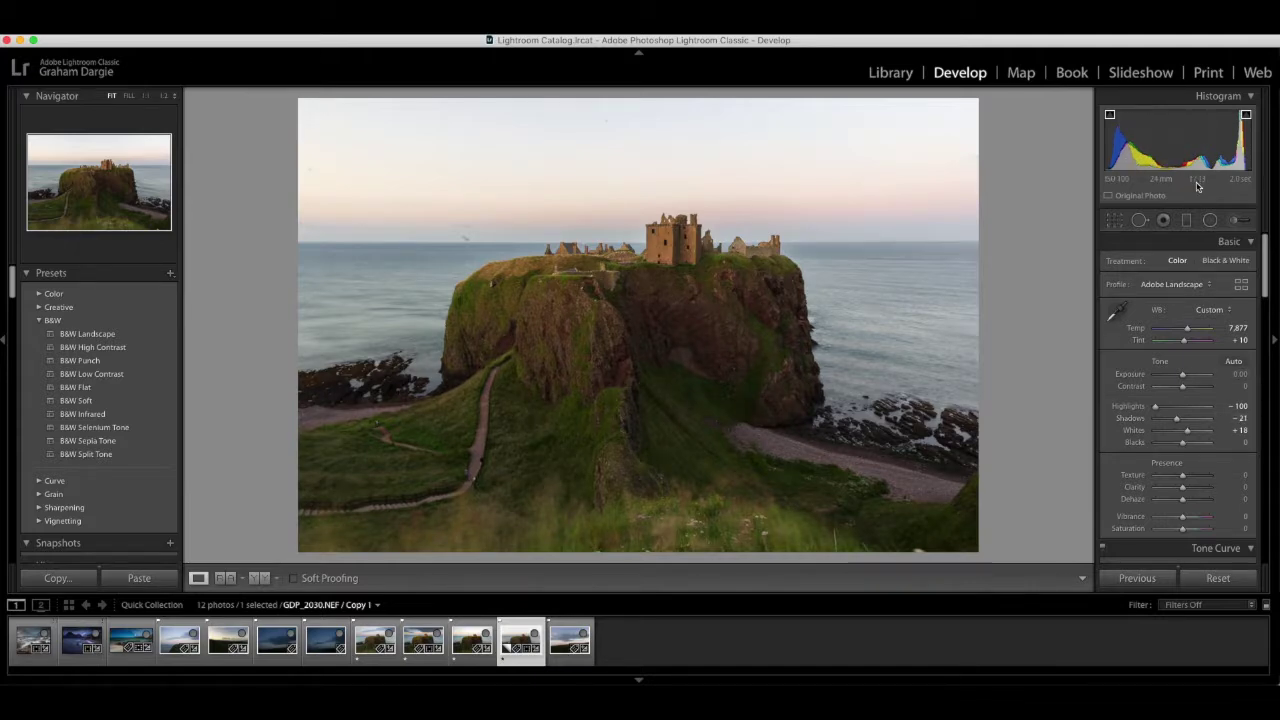
pyautogui.moveTo(1185, 391); pyautogui.dragTo(1188, 391)
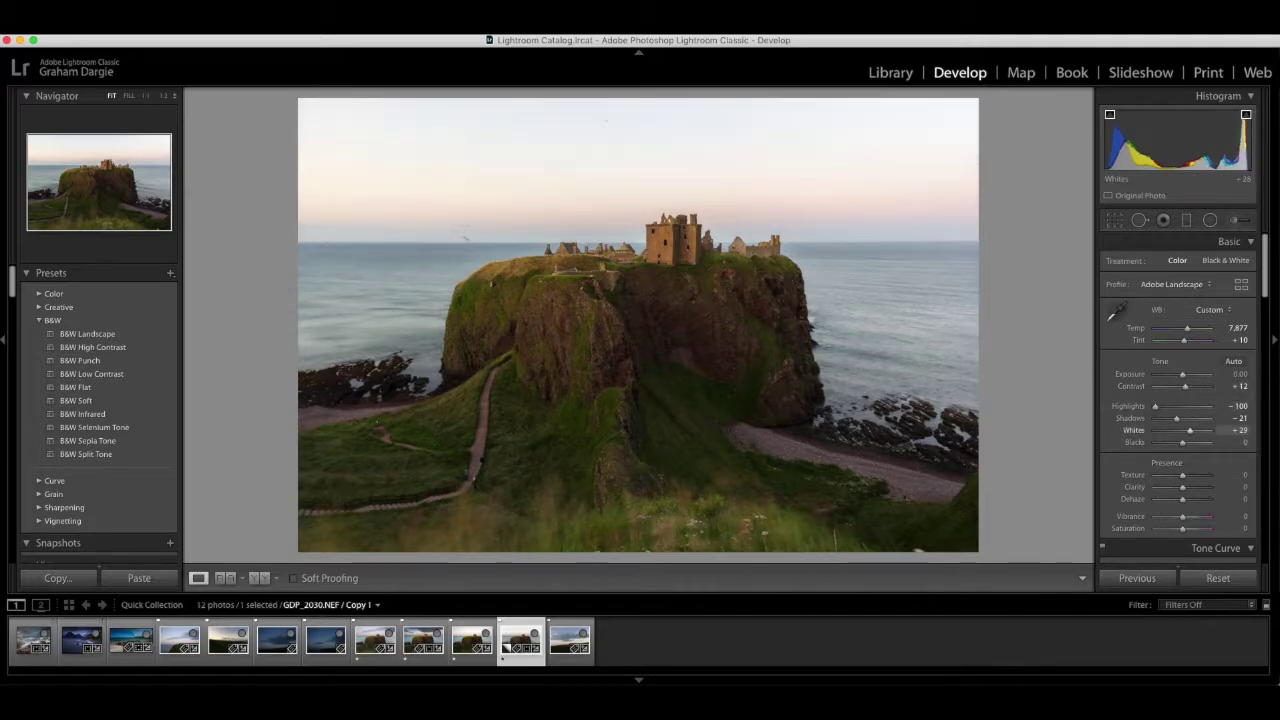
pyautogui.moveTo(1239, 135); pyautogui.dragTo(1241, 130)
pyautogui.moveTo(1120, 150); pyautogui.dragTo(1125, 150)
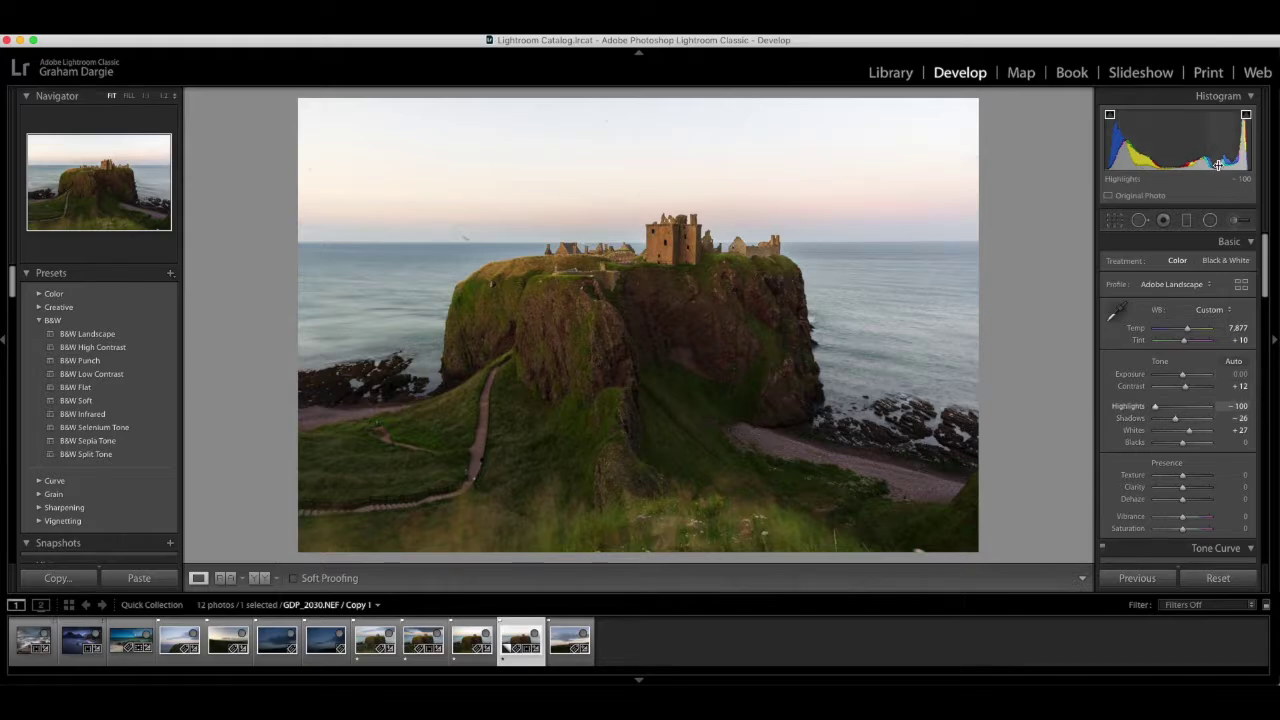
pyautogui.moveTo(1242, 140); pyautogui.dragTo(1182, 160)
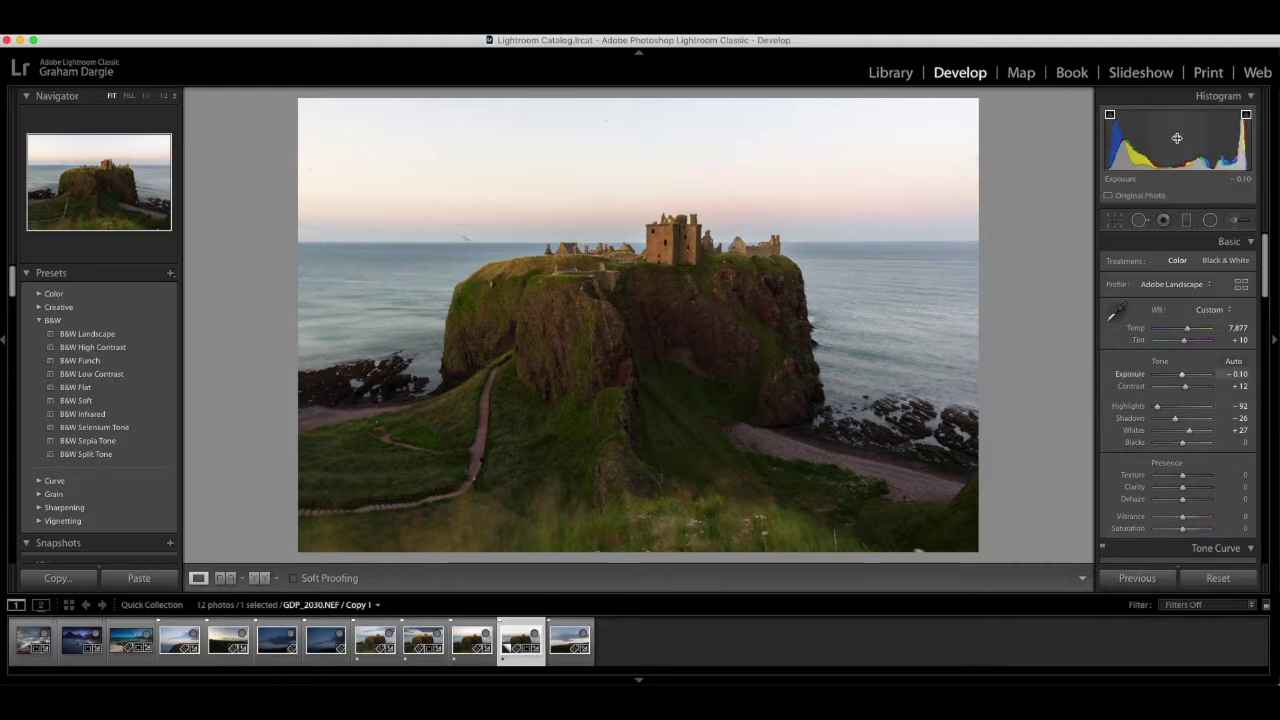
# Deepen the Blacks to -16 while checking shadow clipping
pyautogui.scroll(-1, 1200, 250)
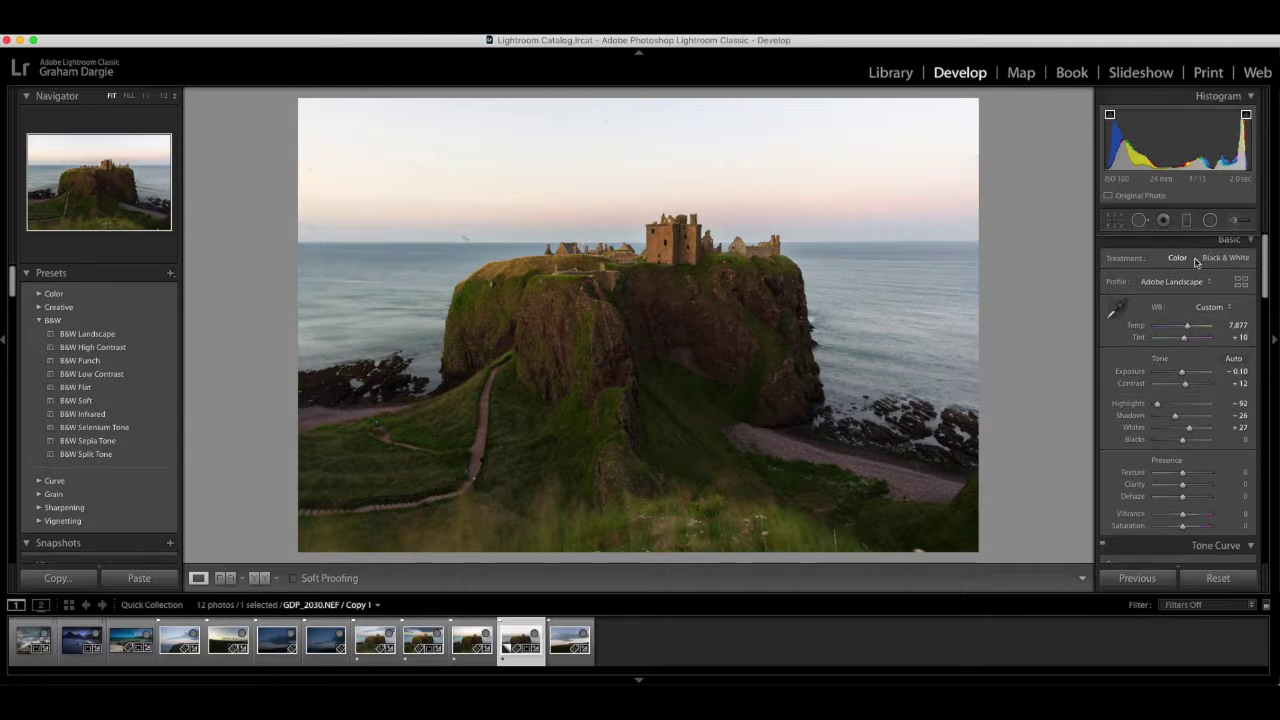
pyautogui.moveTo(1183, 444); pyautogui.dragTo(1185, 444)
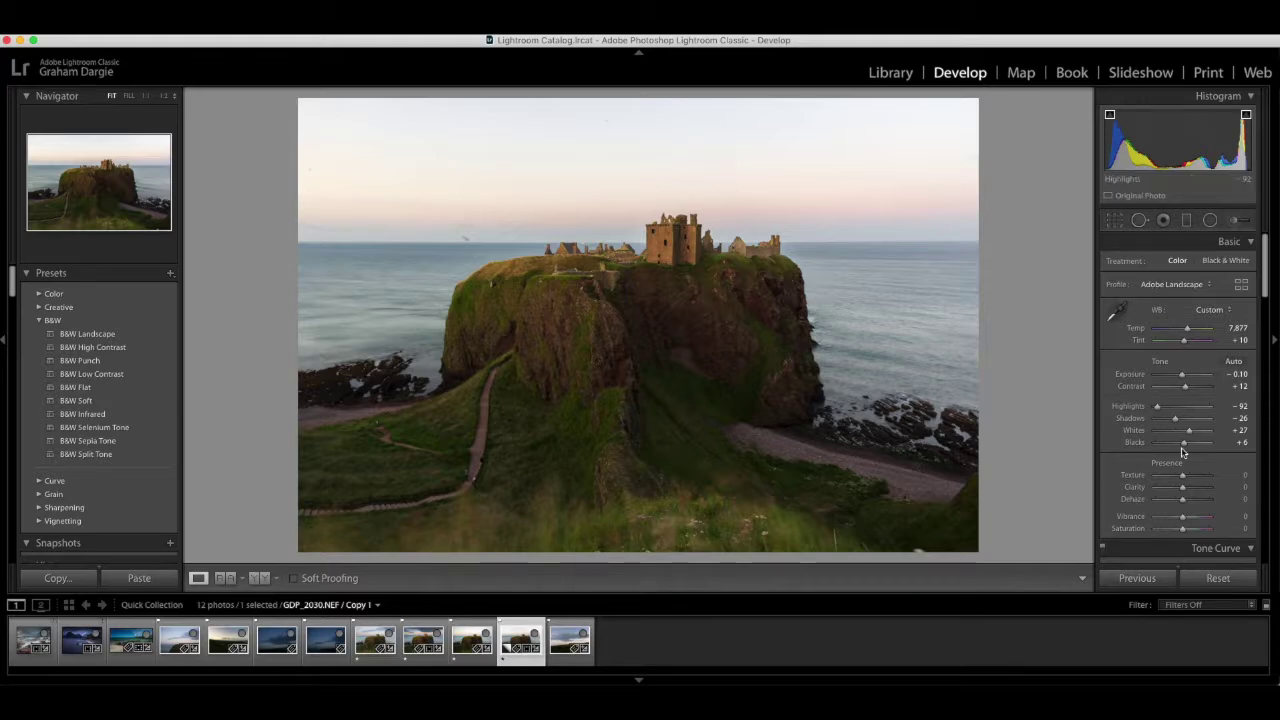
pyautogui.moveTo(1185, 448); pyautogui.dragTo(1180, 448)
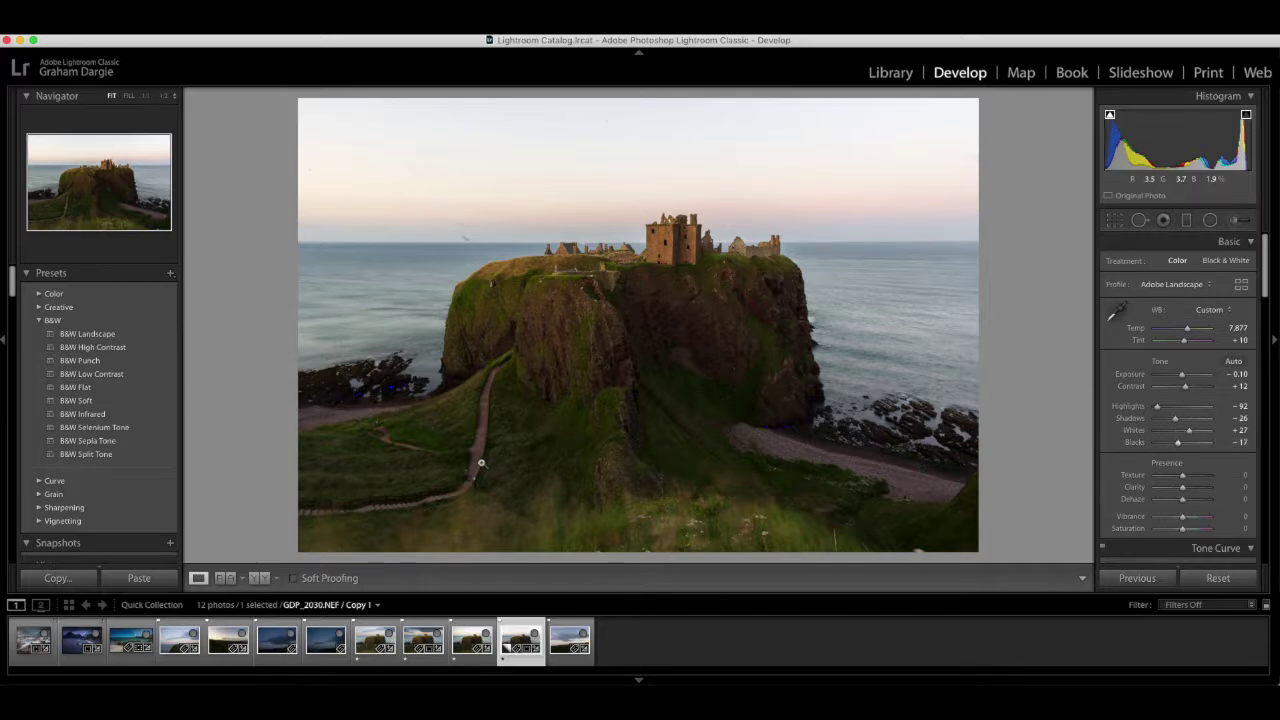
pyautogui.click(1178, 443)
pyautogui.moveTo(1178, 443); pyautogui.dragTo(1177, 444)
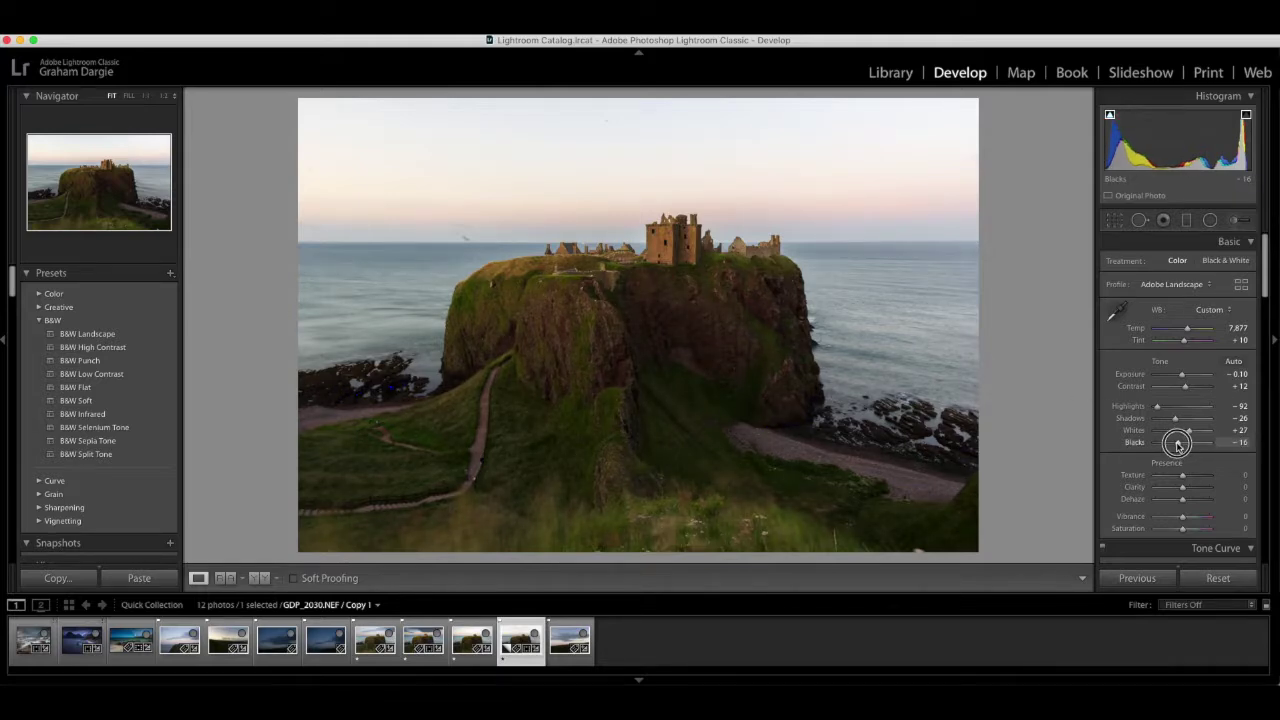
pyautogui.moveTo(1177, 444); pyautogui.dragTo(1177, 444)
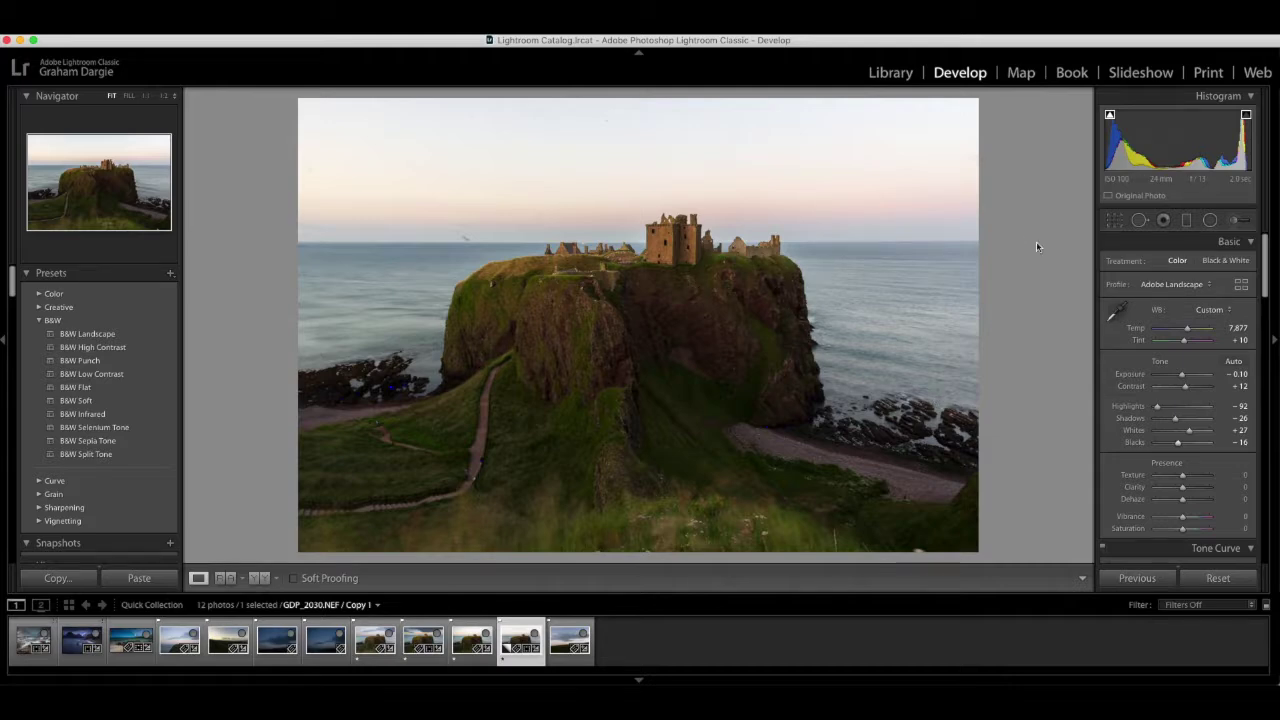
# Use the histogram to set Exposure +0.18, Shadows -32, Highlights -99 and Whites +12
pyautogui.moveTo(1136, 164); pyautogui.dragTo(1138, 164)
pyautogui.moveTo(1196, 160); pyautogui.dragTo(1232, 160)
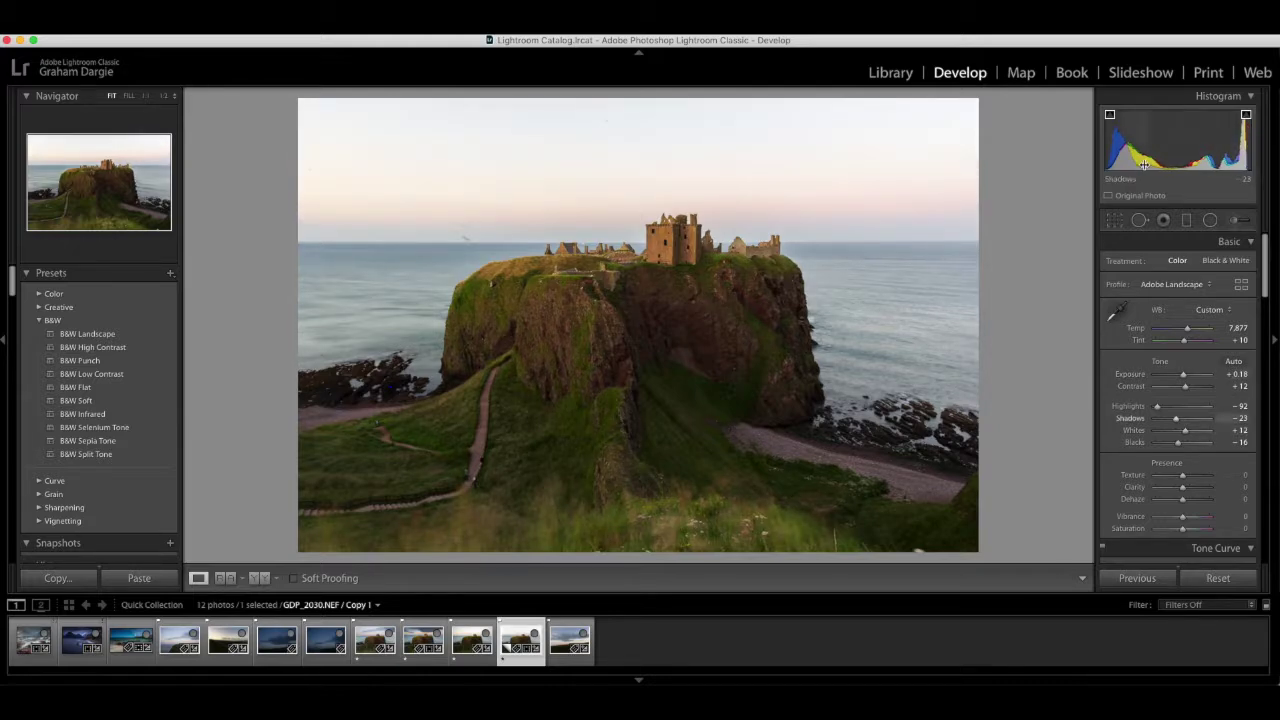
pyautogui.moveTo(1143, 166); pyautogui.dragTo(1137, 166)
pyautogui.moveTo(1218, 164); pyautogui.dragTo(1220, 164)
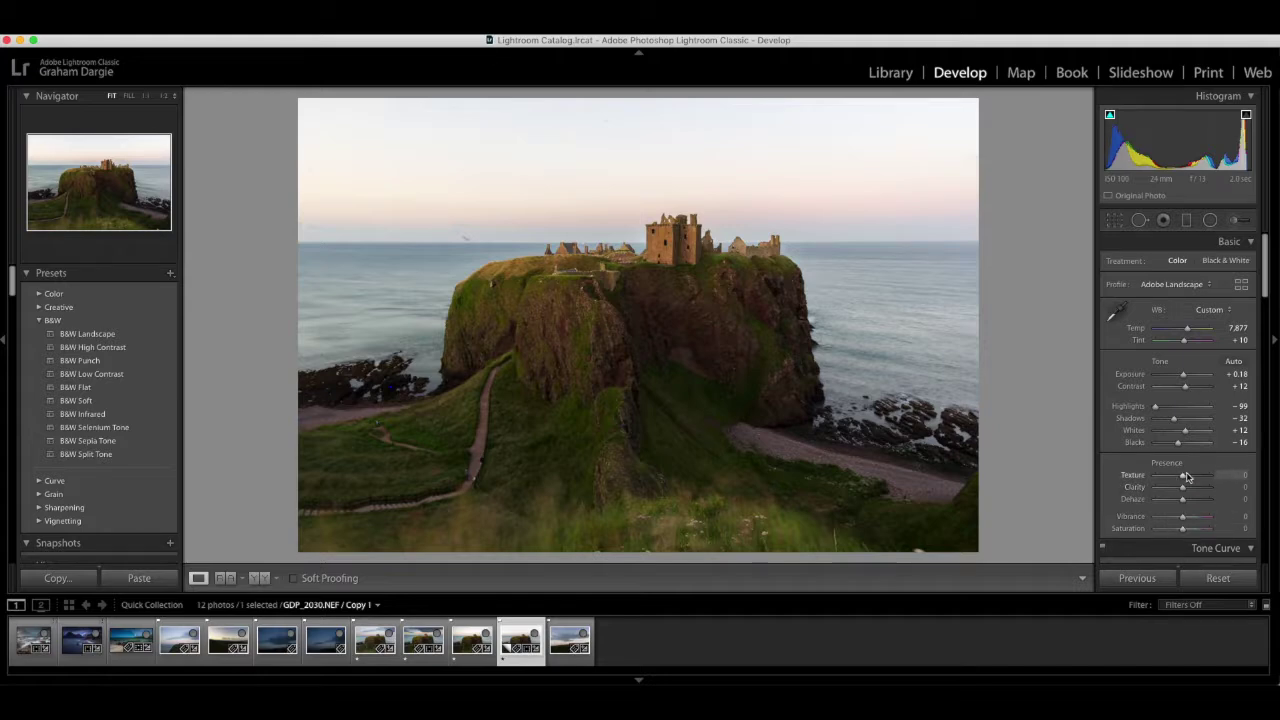
# Reset Texture to 0 and set Clarity +13, Vibrance +29 and Saturation +3
pyautogui.moveTo(1185, 480); pyautogui.dragTo(1192, 476)
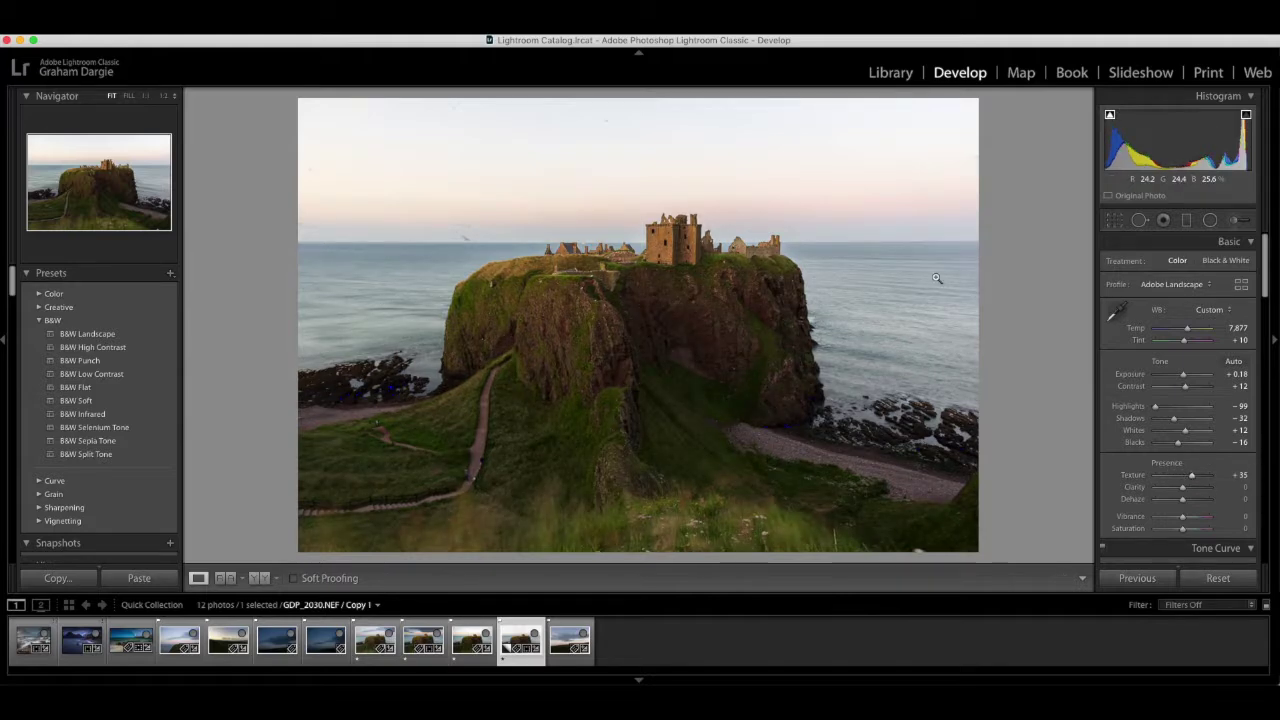
pyautogui.moveTo(1192, 475); pyautogui.dragTo(1196, 477)
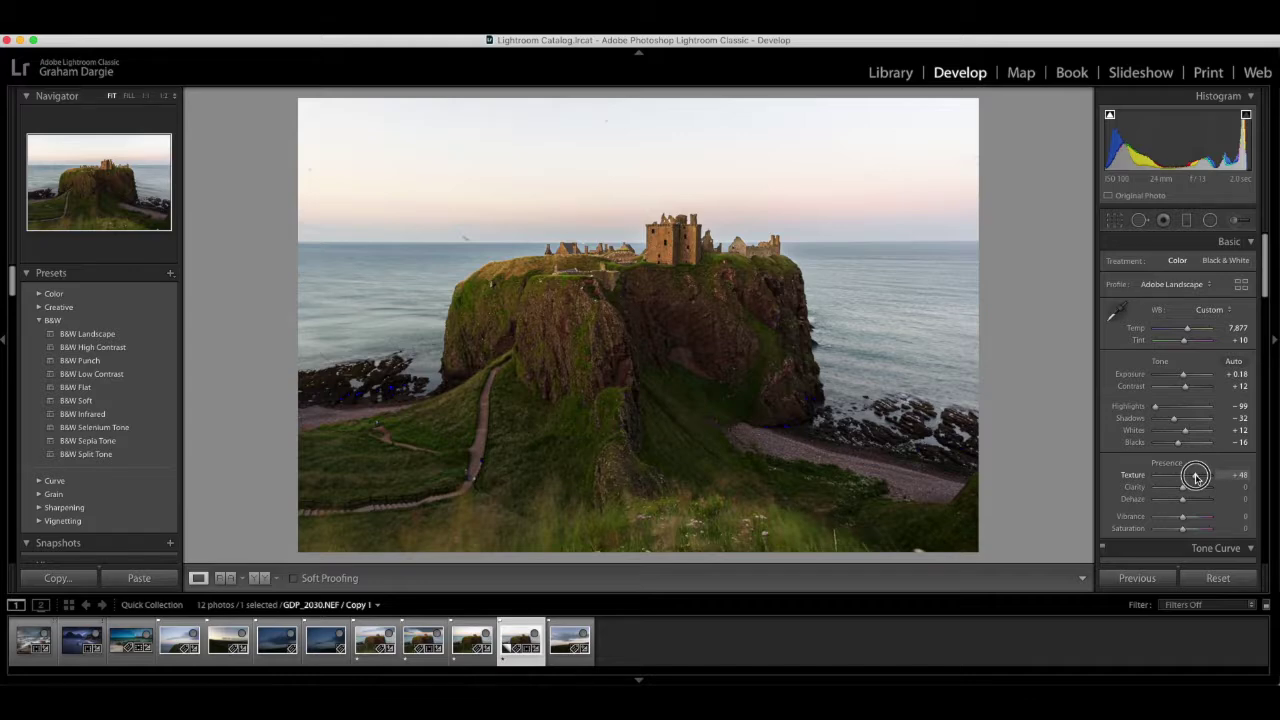
pyautogui.doubleClick(1195, 477)
pyautogui.moveTo(1185, 490); pyautogui.dragTo(1187, 489)
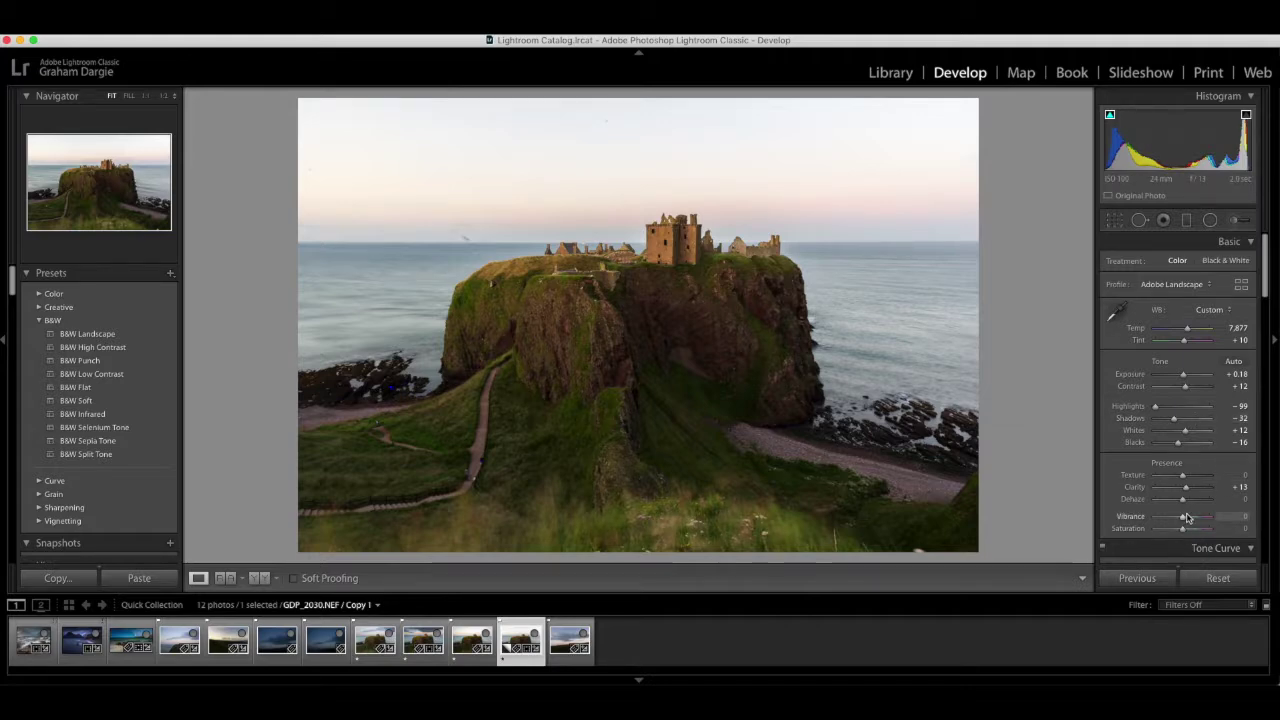
pyautogui.moveTo(1184, 519)
pyautogui.mouseDown()
pyautogui.moveTo(1234, 518)
pyautogui.moveTo(1194, 518)
pyautogui.mouseUp()
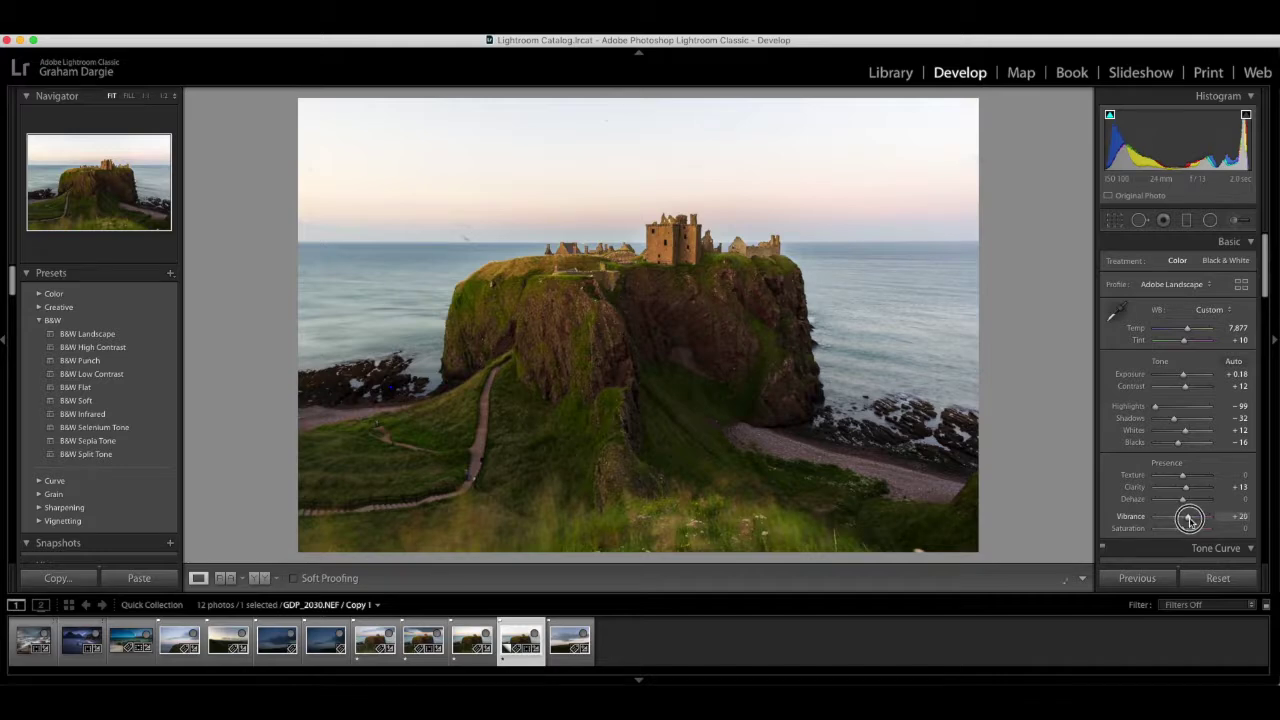
pyautogui.moveTo(1193, 518); pyautogui.dragTo(1194, 520)
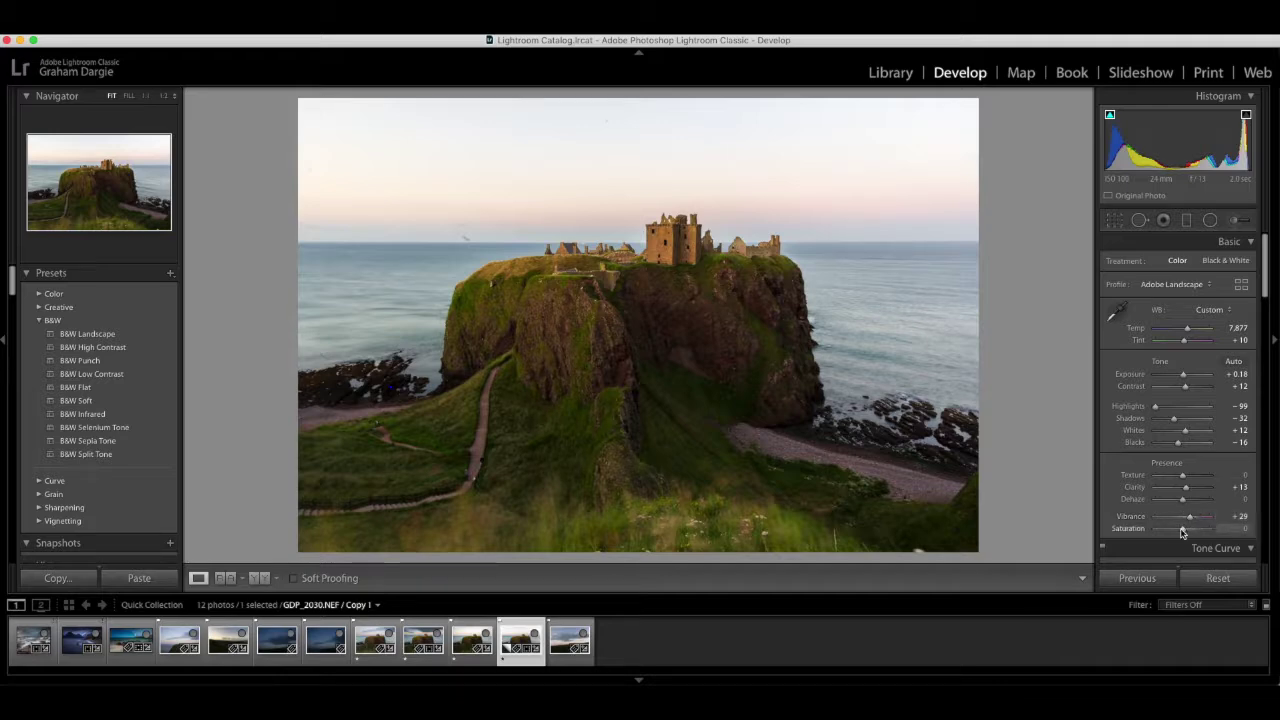
pyautogui.moveTo(1185, 531)
pyautogui.mouseDown()
pyautogui.moveTo(1198, 530)
pyautogui.moveTo(1185, 531)
pyautogui.mouseUp()
pyautogui.moveTo(1187, 532); pyautogui.dragTo(1187, 534)
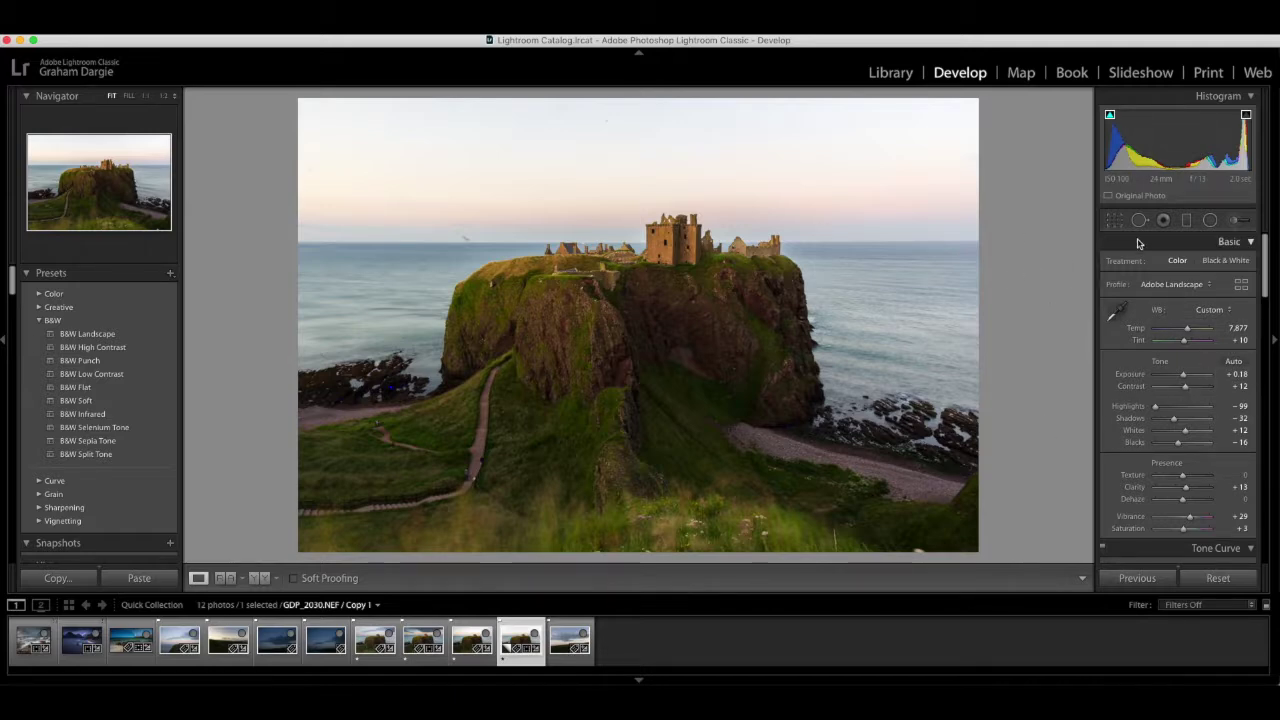
# Draw a graduated filter from the top of the sky to the castle, checking it with the green mask overlay
pyautogui.click(1186, 219)
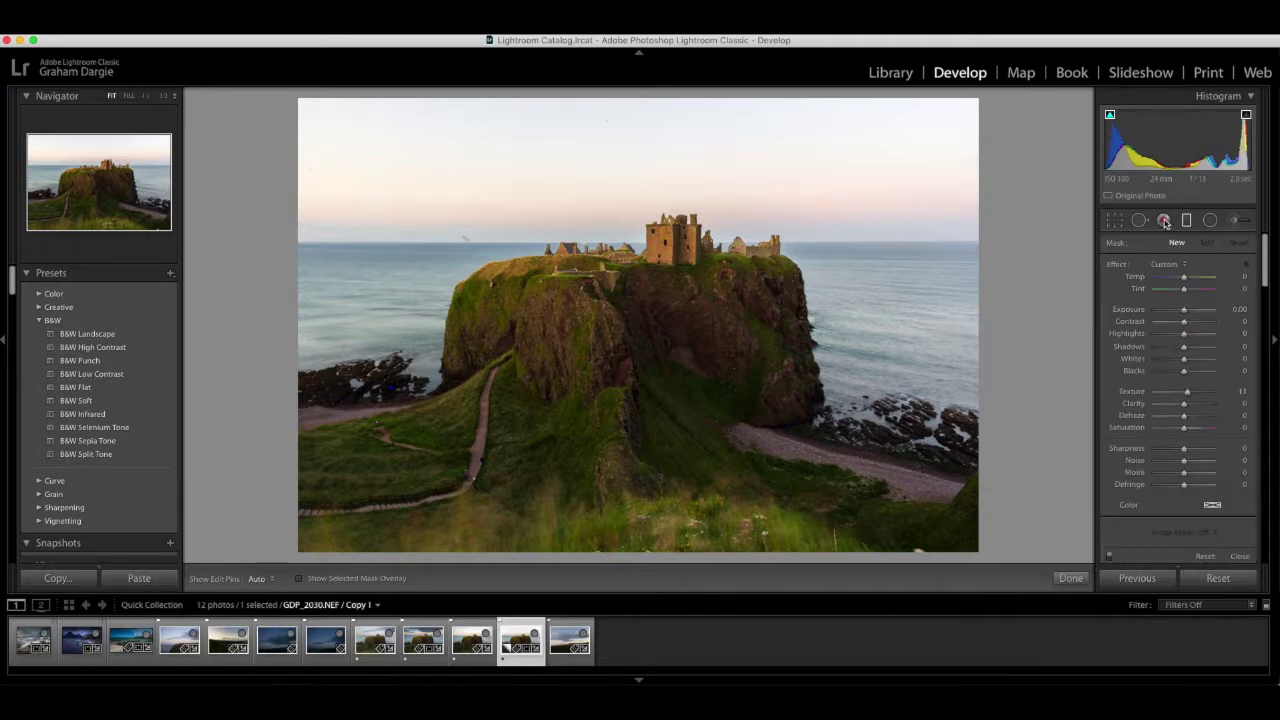
pyautogui.press('o')
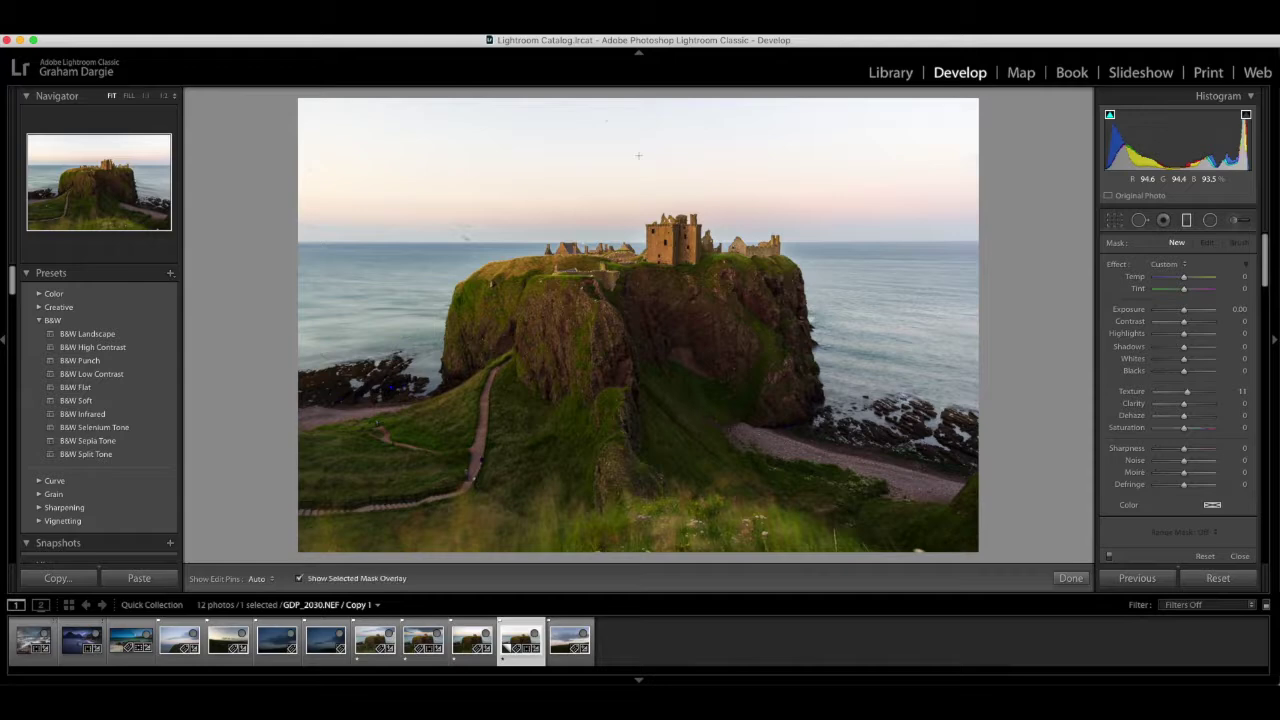
pyautogui.moveTo(638, 157); pyautogui.dragTo(642, 268)
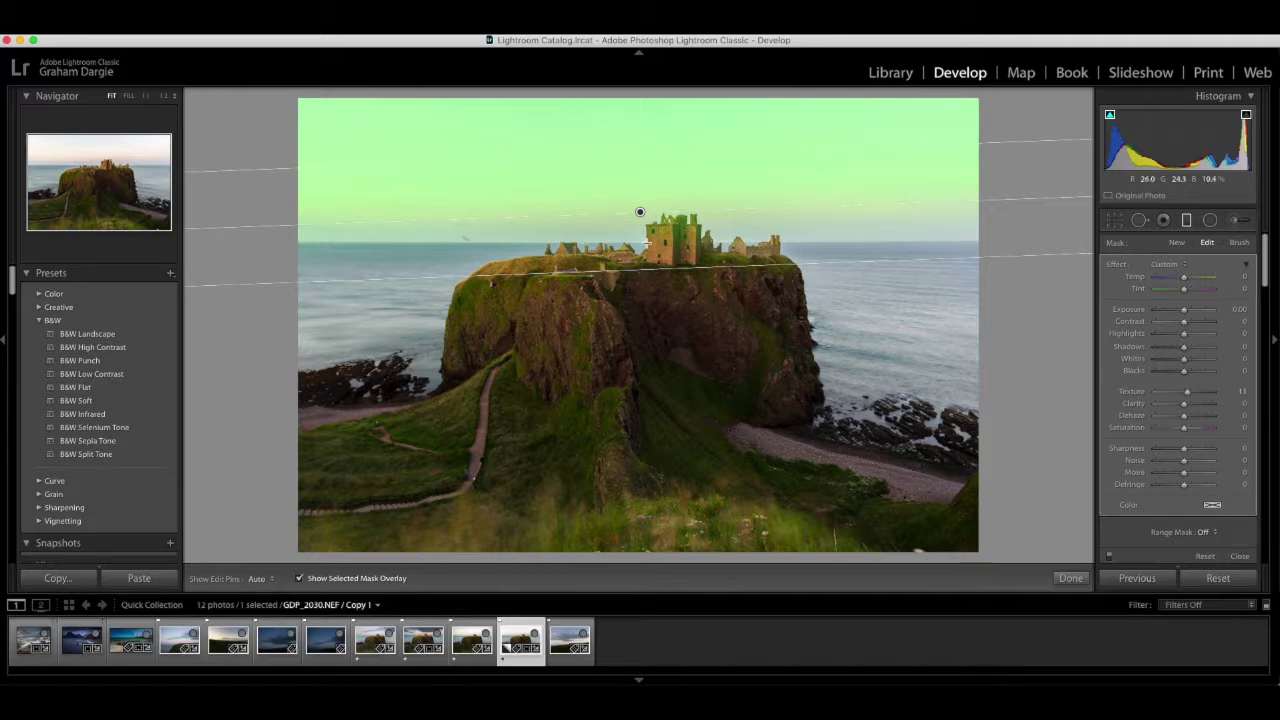
pyautogui.moveTo(636, 209); pyautogui.dragTo(638, 218)
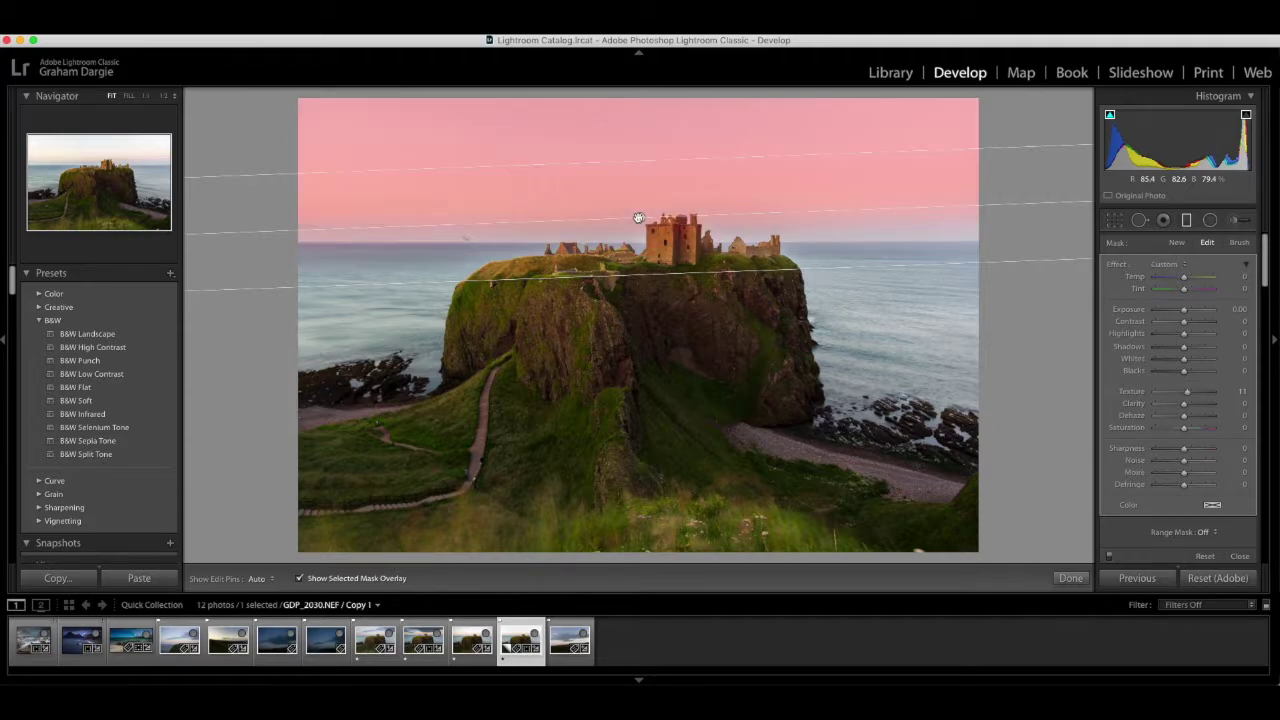
pyautogui.hotkey('shift', 'o')
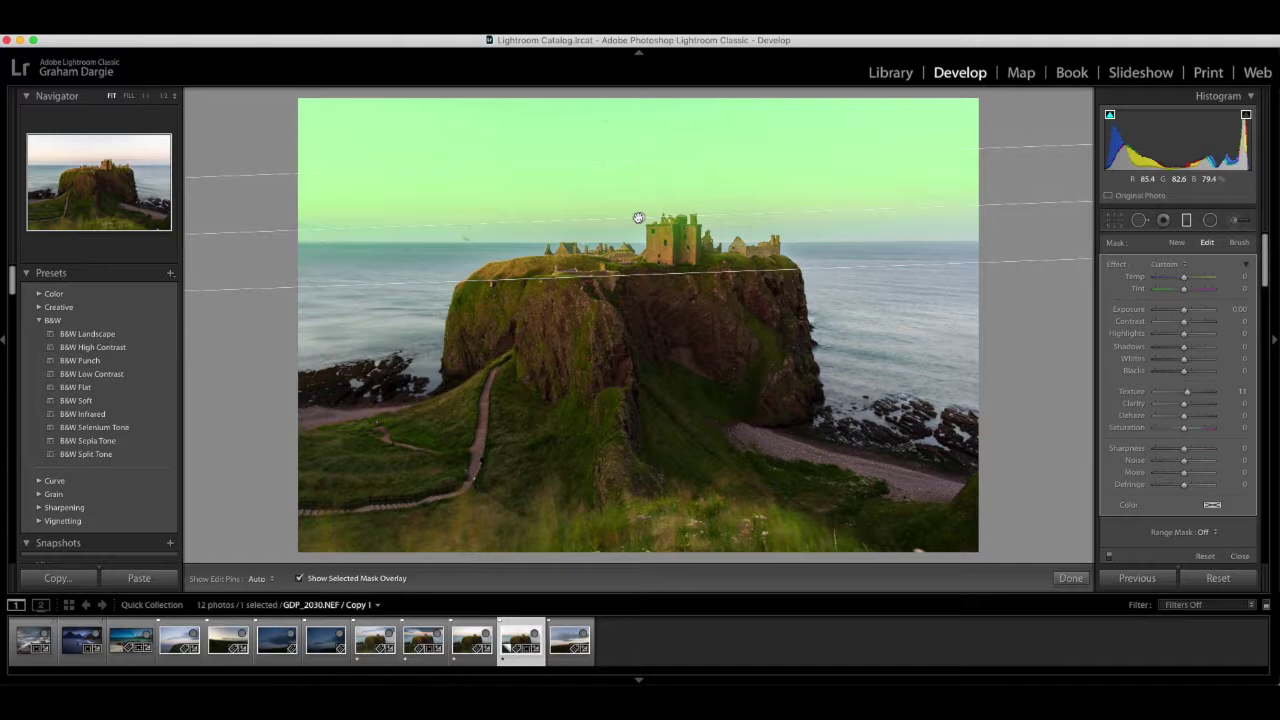
pyautogui.moveTo(638, 218); pyautogui.dragTo(640, 214)
pyautogui.press('o')
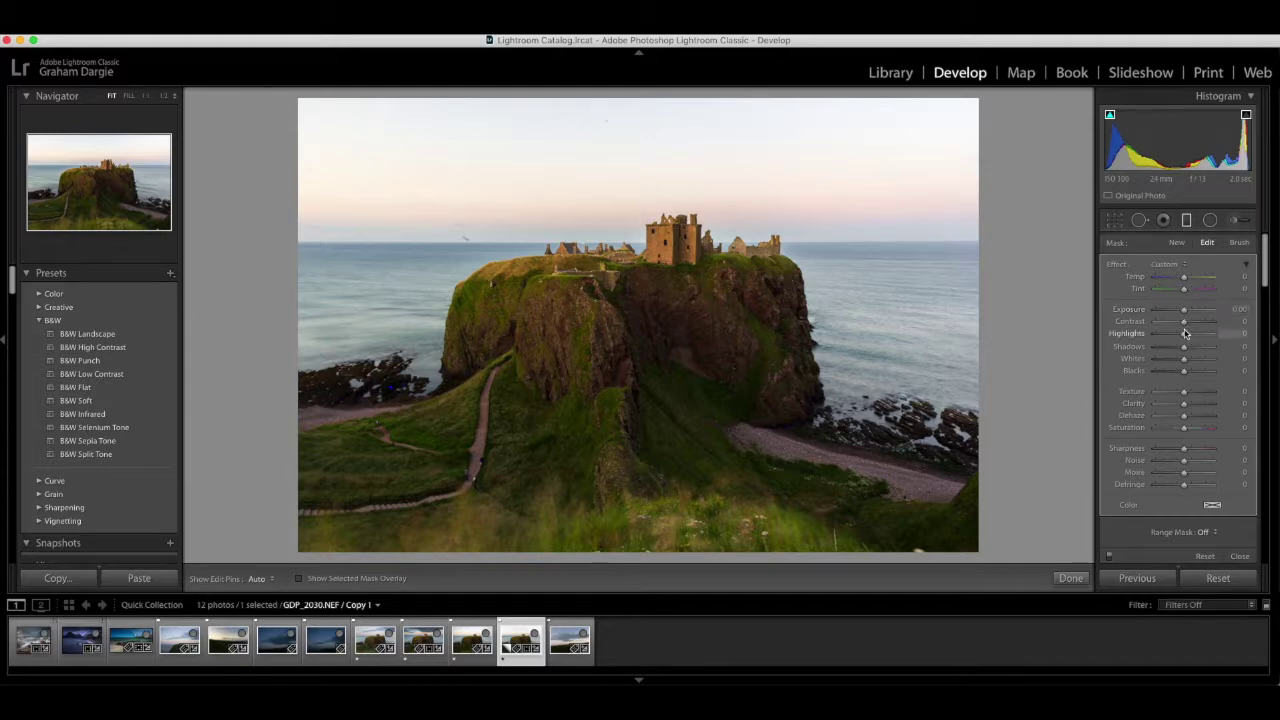
# Give the sky filter Exposure -0.76 and Highlights -82, raise it slightly, compare on/off, and finish
pyautogui.moveTo(1183, 335)
pyautogui.mouseDown()
pyautogui.moveTo(1157, 336)
pyautogui.moveTo(1188, 336)
pyautogui.moveTo(1160, 334)
pyautogui.moveTo(1183, 311)
pyautogui.moveTo(1131, 300)
pyautogui.moveTo(1189, 306)
pyautogui.moveTo(1170, 306)
pyautogui.moveTo(1160, 334)
pyautogui.mouseUp()
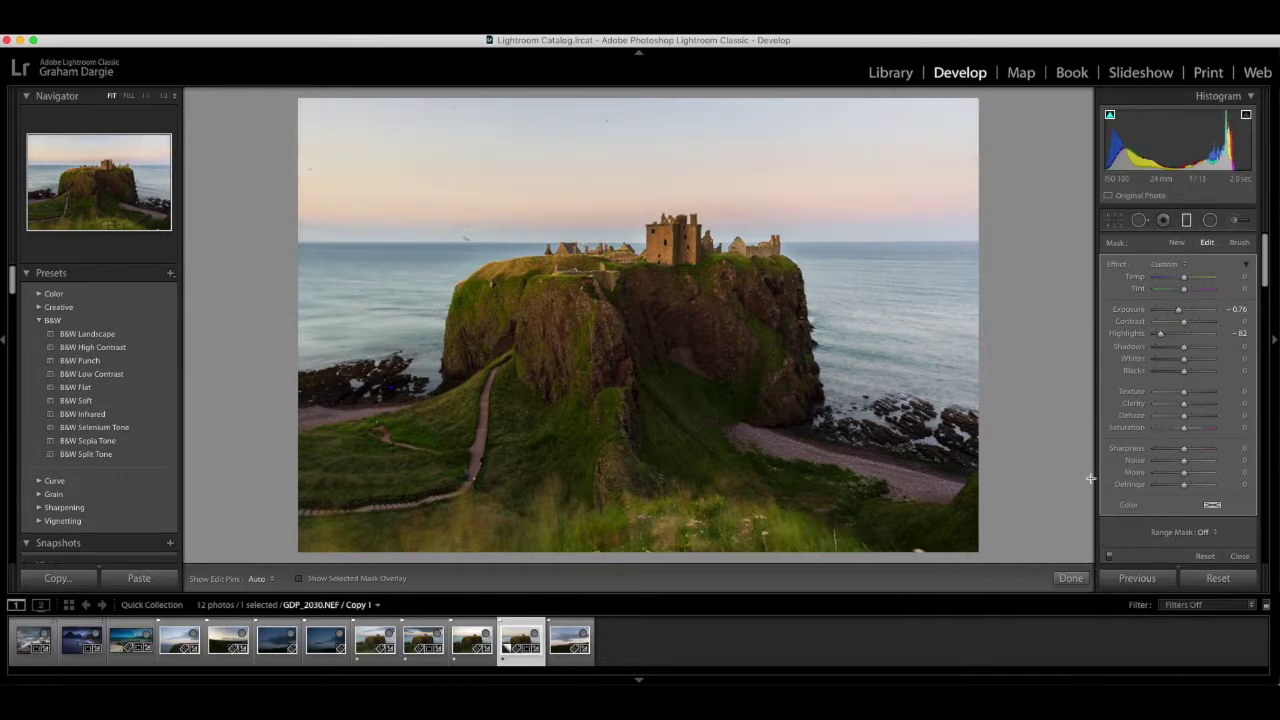
pyautogui.click(1109, 557)
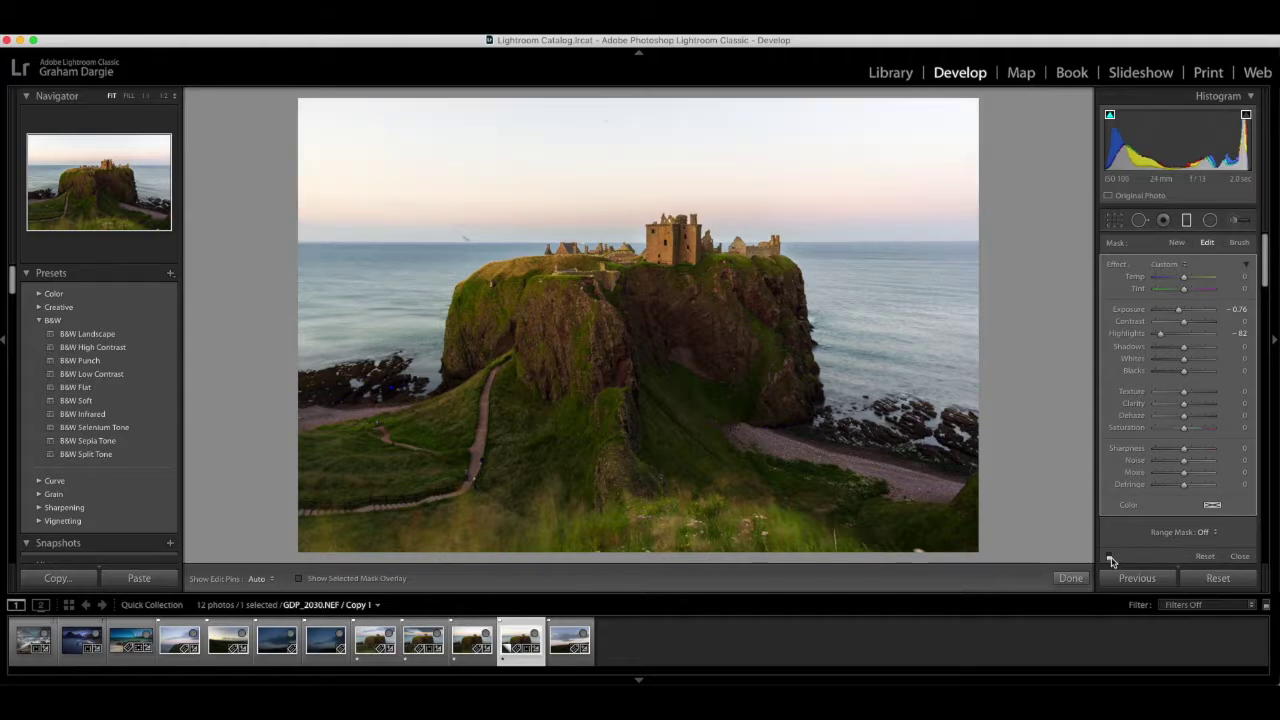
pyautogui.click(1109, 557)
pyautogui.click(1109, 557)
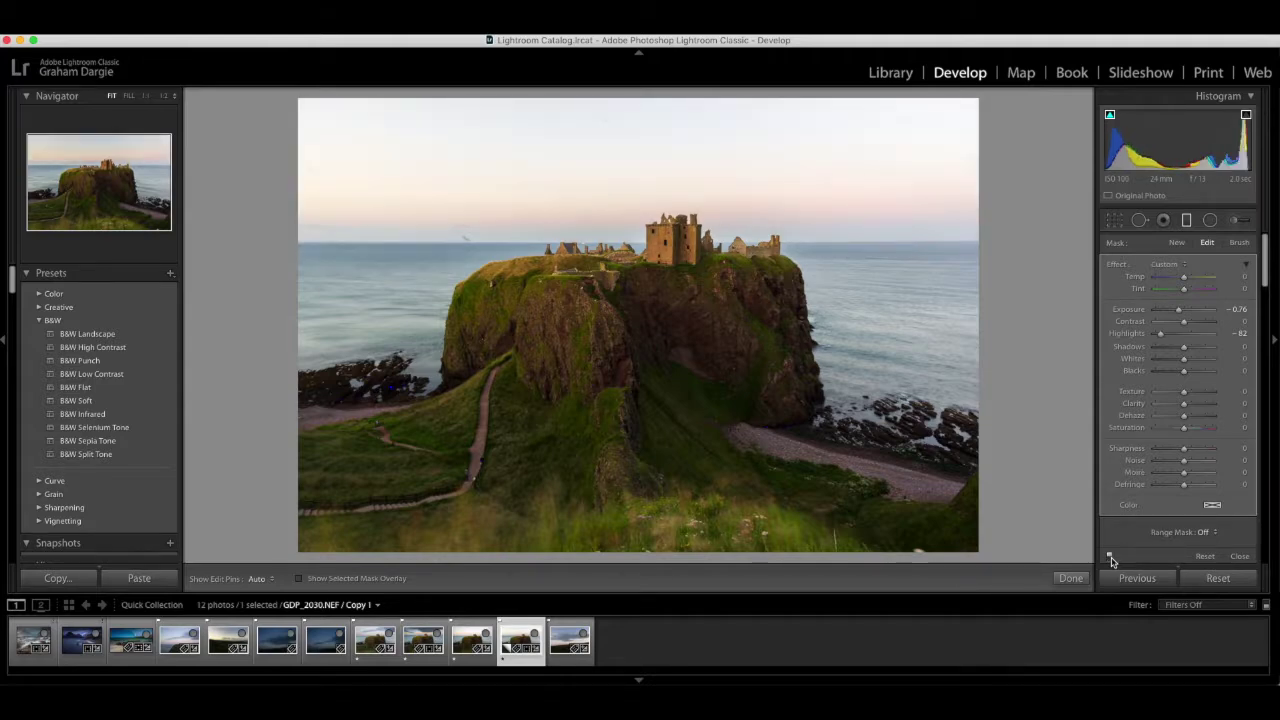
pyautogui.moveTo(639, 215)
pyautogui.moveTo(639, 215); pyautogui.dragTo(641, 207)
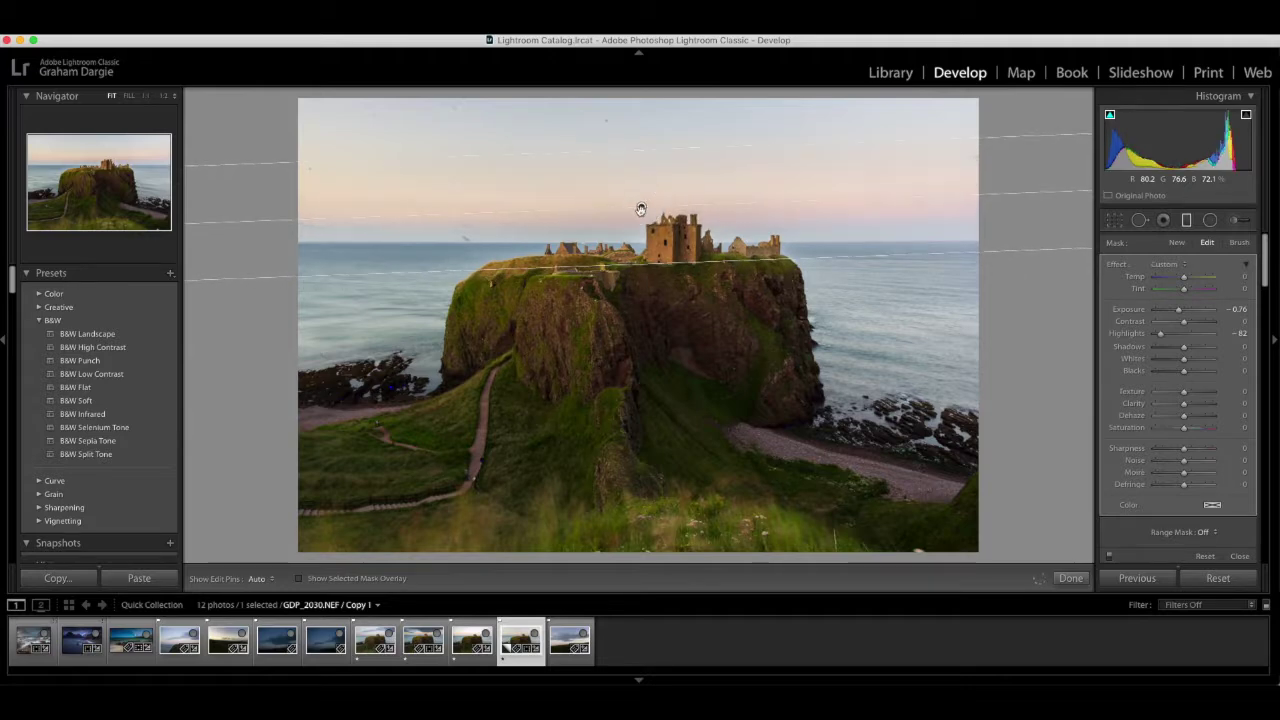
pyautogui.click(1110, 558)
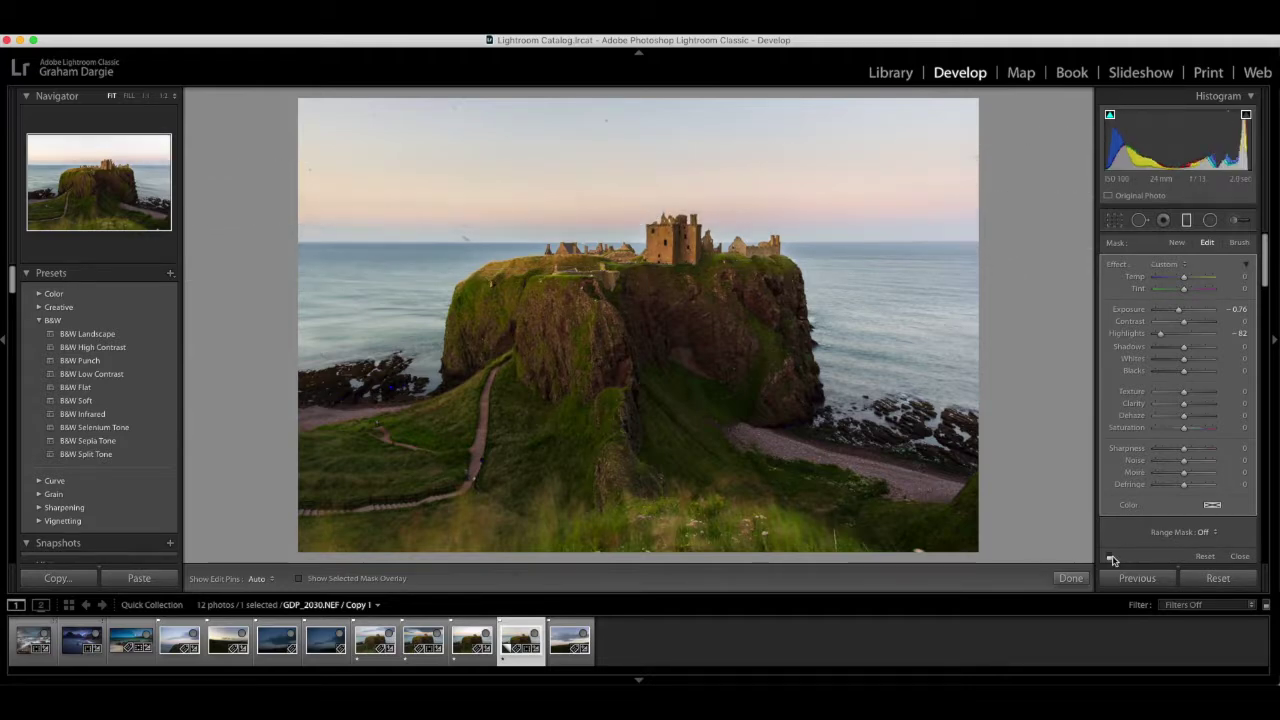
pyautogui.click(1110, 558)
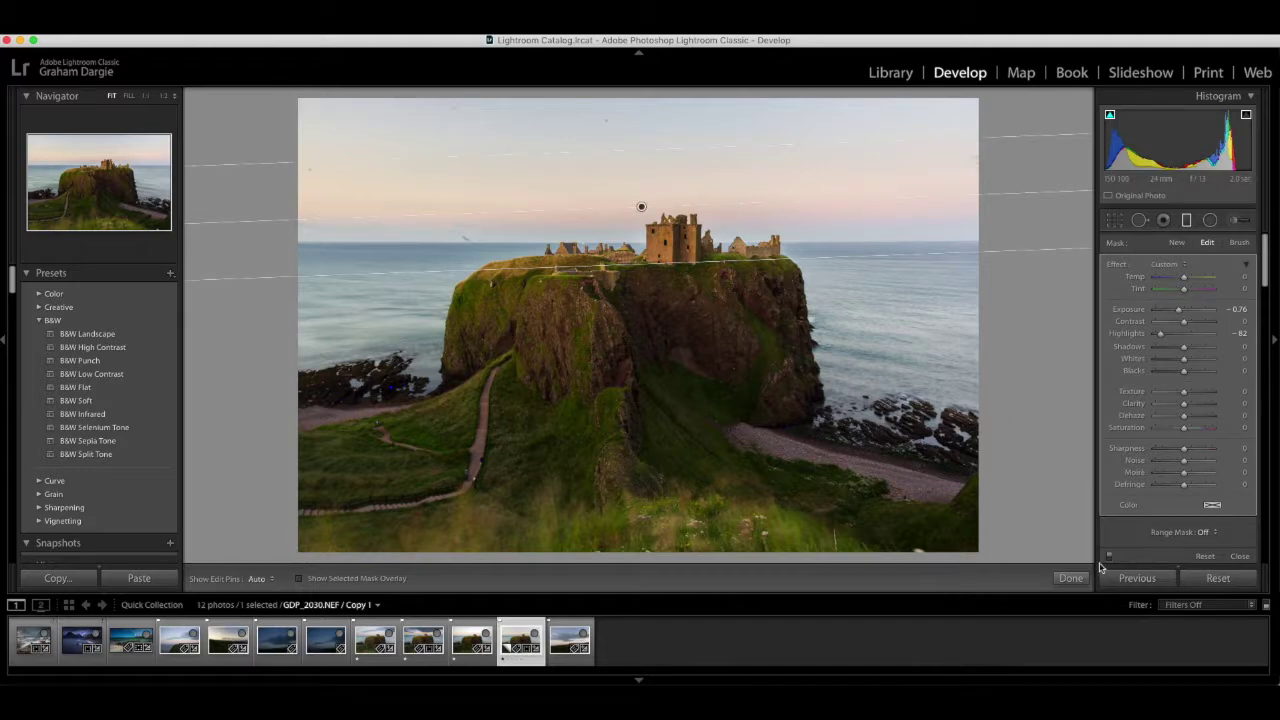
pyautogui.click(1068, 578)
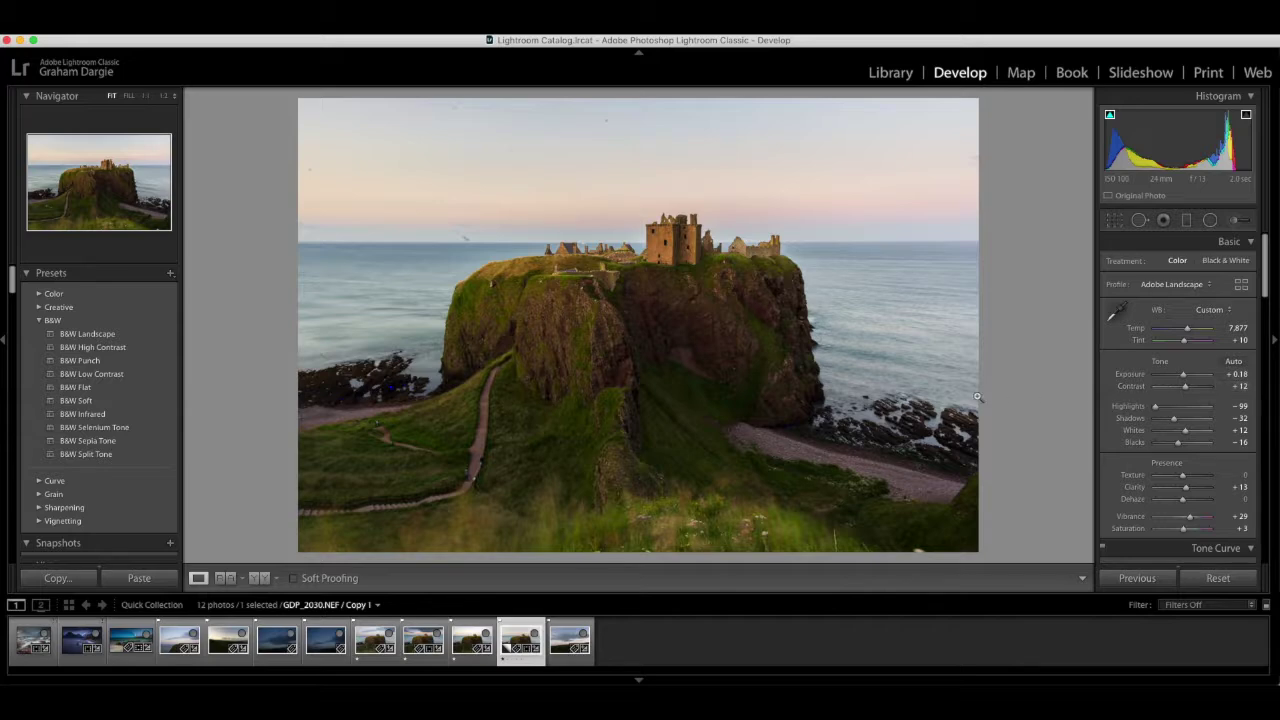
# Start an Adjustment Brush with Texture reset to 0 and the mask overlay shown
pyautogui.click(1234, 220)
pyautogui.scroll(3, 716, 340)
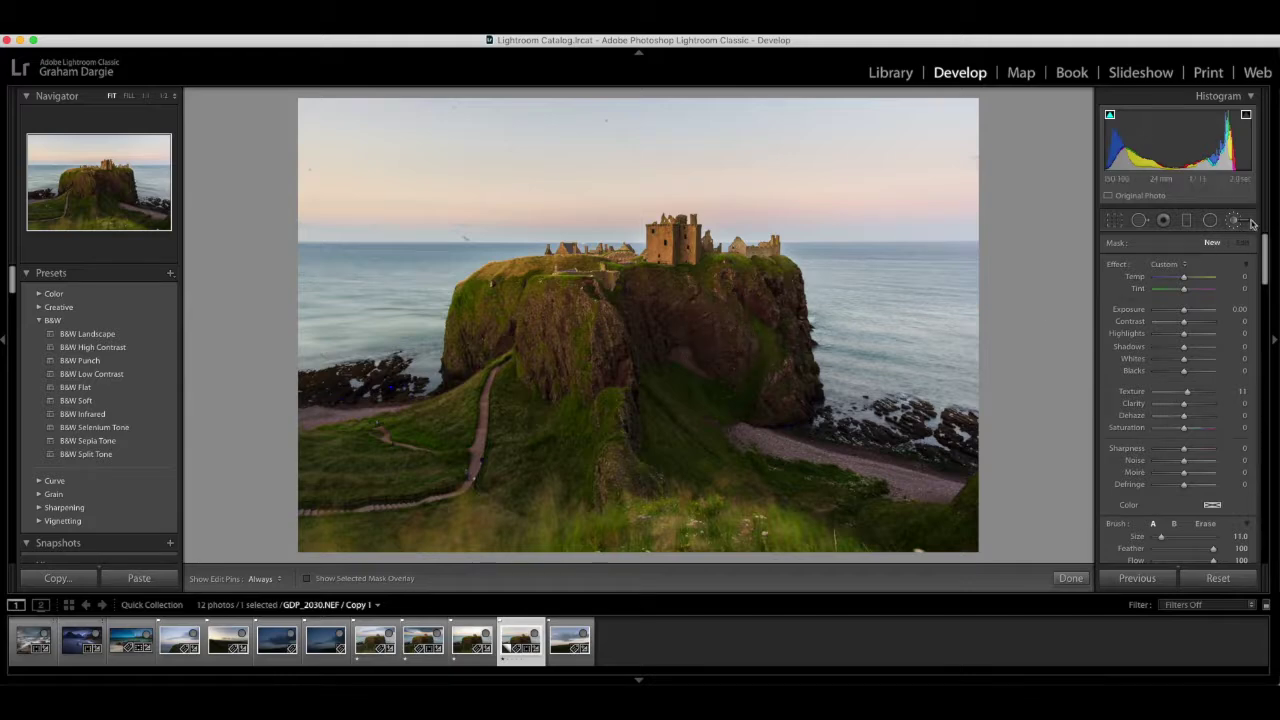
pyautogui.scroll(1, 706, 323)
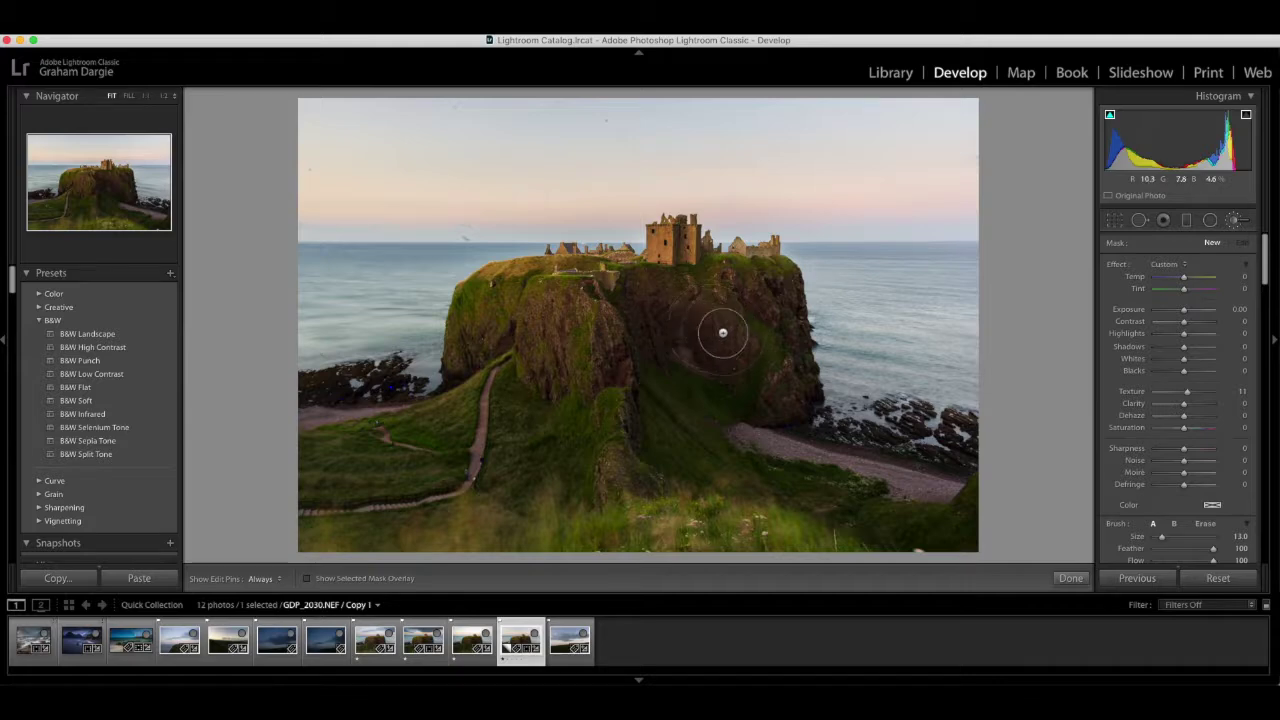
pyautogui.doubleClick(1187, 391)
pyautogui.press('h')
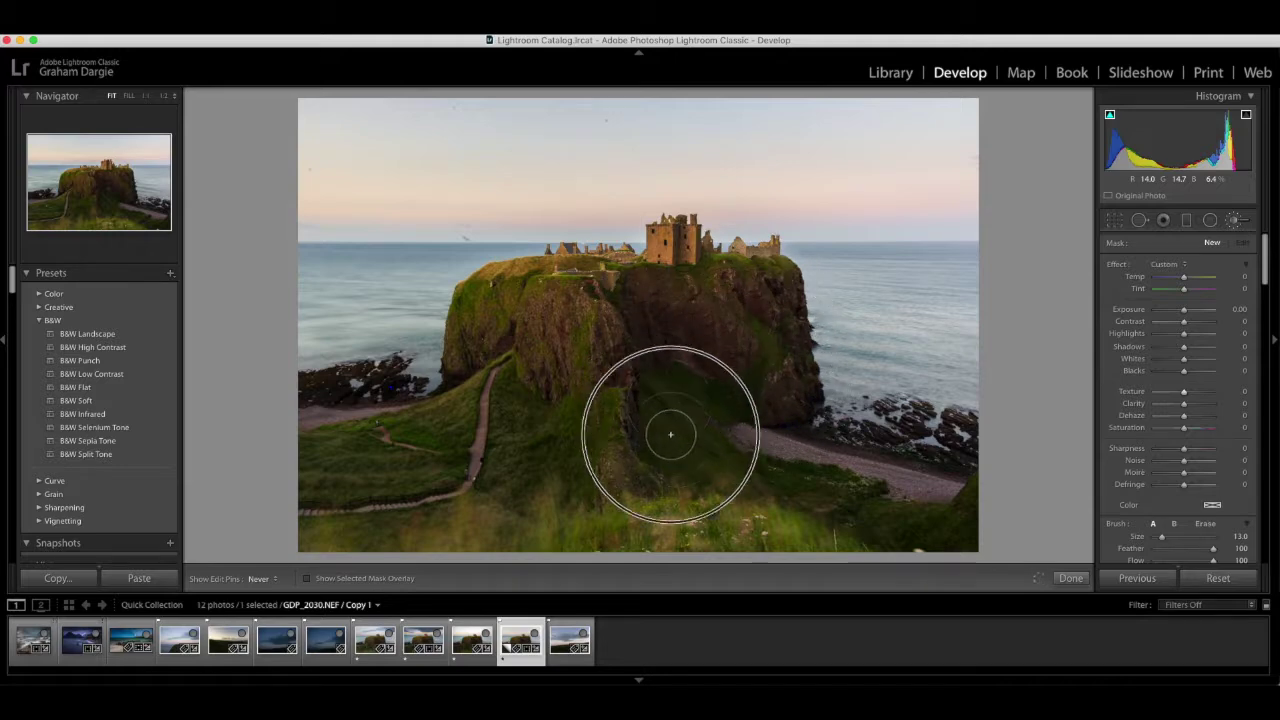
pyautogui.press('h')
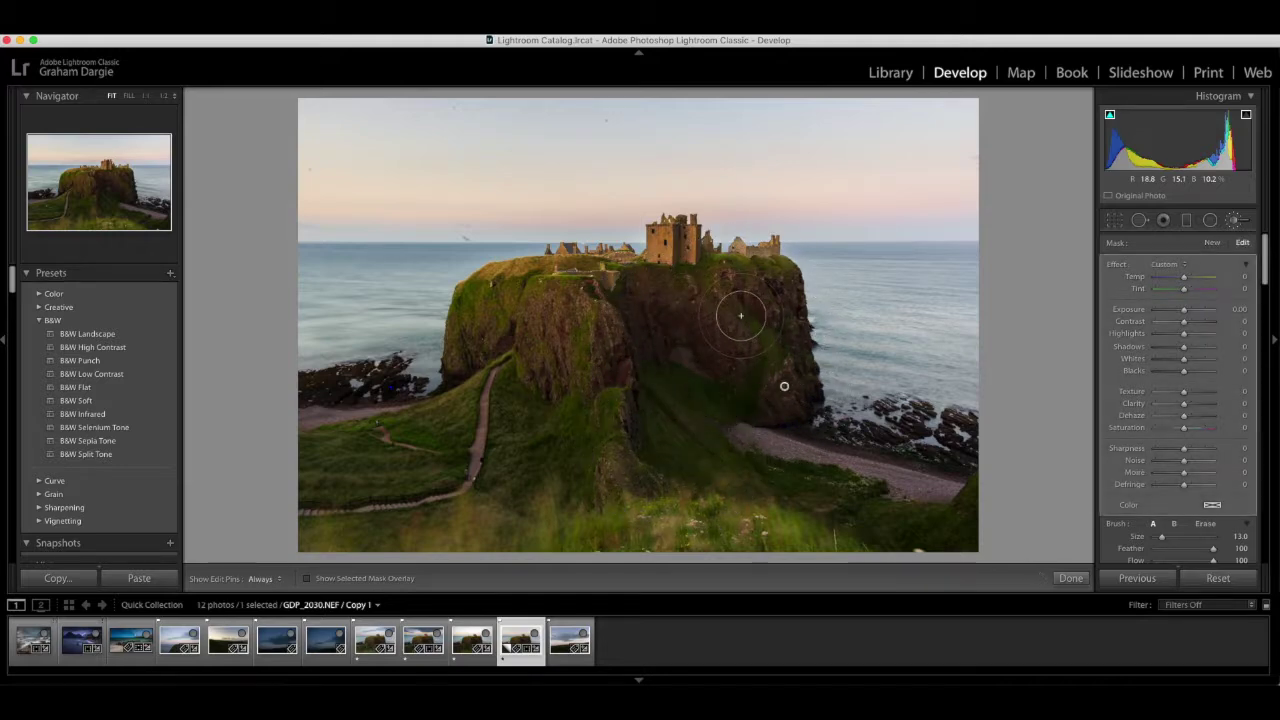
pyautogui.press('o')
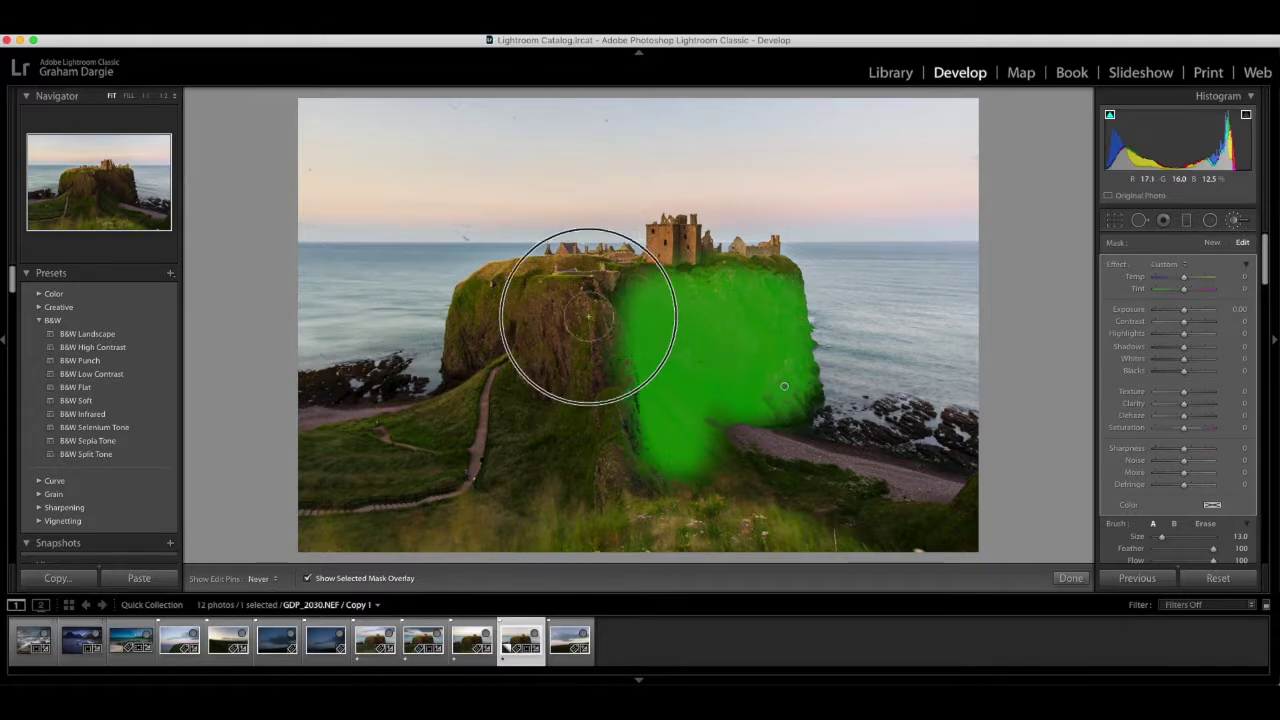
pyautogui.press('h')
# Paint the mask over the cliff face and, with a smaller brush, along its top edge
pyautogui.moveTo(528, 306)
pyautogui.mouseDown()
pyautogui.moveTo(481, 303)
pyautogui.moveTo(473, 347)
pyautogui.moveTo(574, 373)
pyautogui.moveTo(618, 407)
pyautogui.moveTo(650, 469)
pyautogui.moveTo(636, 468)
pyautogui.moveTo(640, 370)
pyautogui.mouseUp()
pyautogui.press('h')
pyautogui.press('[')
pyautogui.press('[')
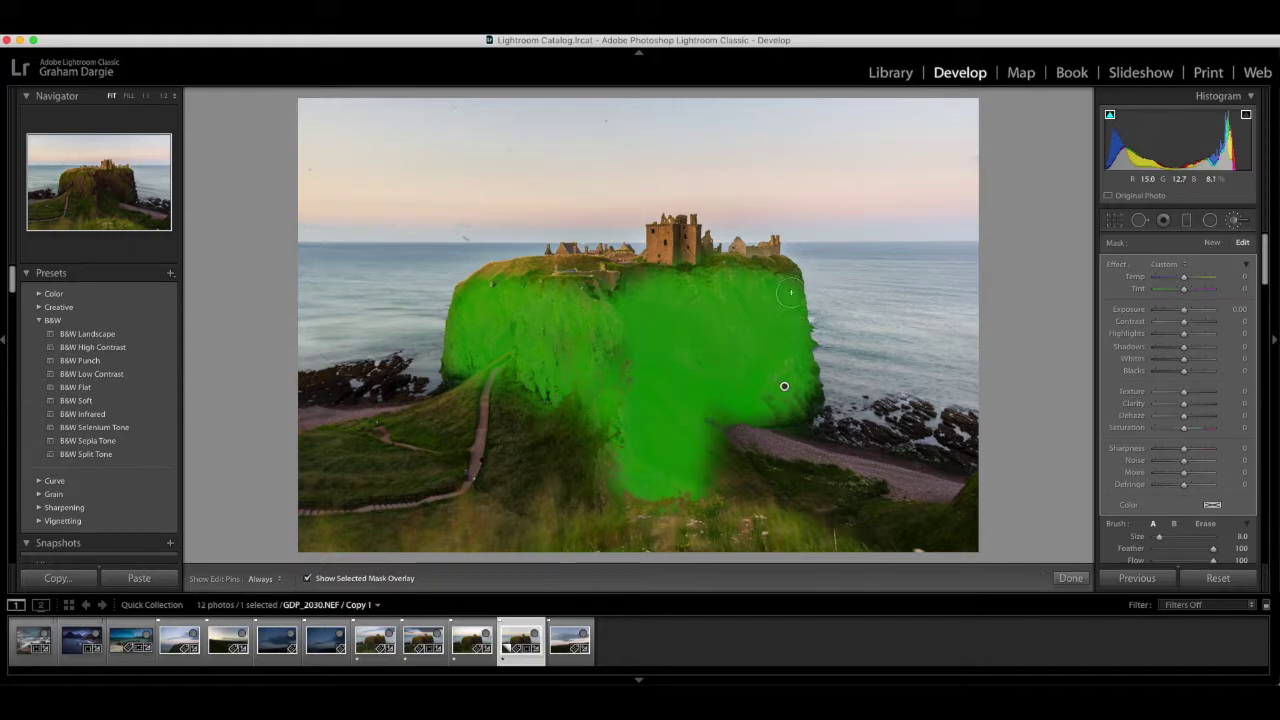
pyautogui.moveTo(787, 281)
pyautogui.mouseDown()
pyautogui.moveTo(746, 266)
pyautogui.moveTo(558, 266)
pyautogui.mouseUp()
pyautogui.press('h')
pyautogui.press('h')
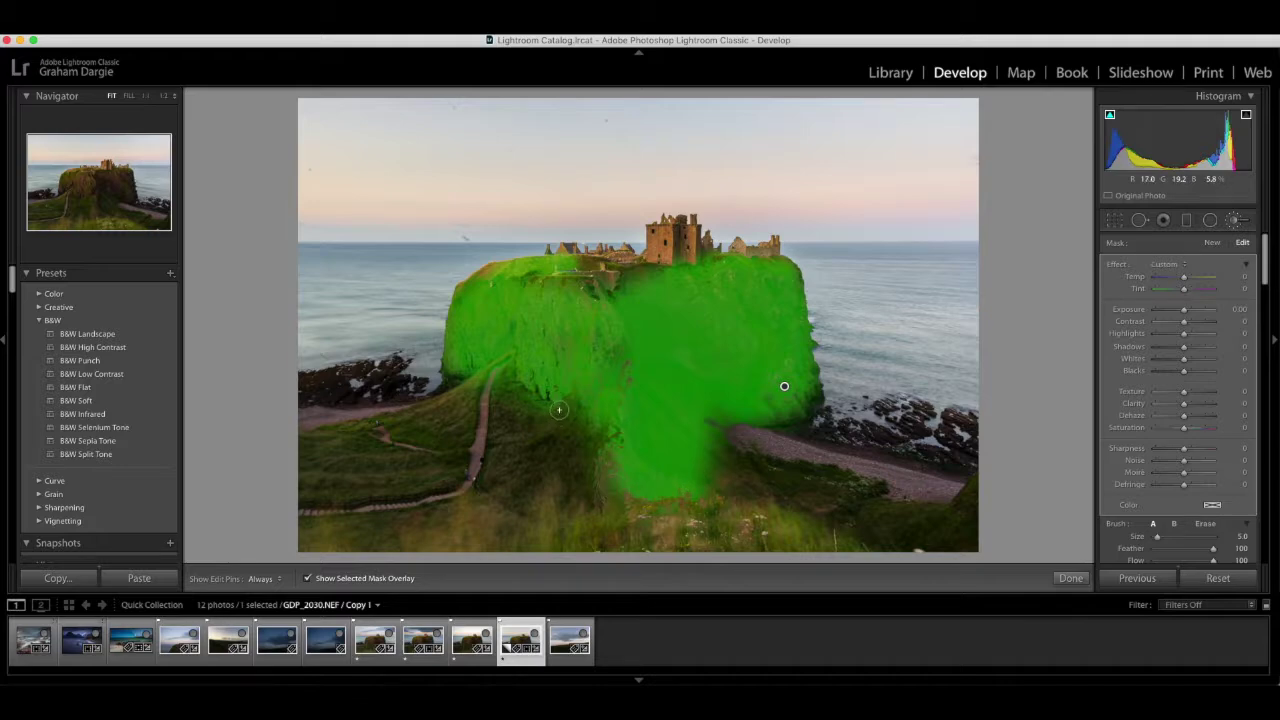
# Paint the mask over the path and grass below, hide the overlay, and raise Texture to +52
pyautogui.scroll(4, 517, 405)
pyautogui.press('h')
pyautogui.moveTo(517, 405)
pyautogui.mouseDown()
pyautogui.moveTo(491, 486)
pyautogui.moveTo(586, 457)
pyautogui.moveTo(592, 429)
pyautogui.moveTo(600, 480)
pyautogui.moveTo(651, 471)
pyautogui.mouseUp()
pyautogui.moveTo(408, 423)
pyautogui.mouseDown()
pyautogui.moveTo(306, 453)
pyautogui.moveTo(446, 430)
pyautogui.moveTo(418, 468)
pyautogui.moveTo(328, 483)
pyautogui.moveTo(302, 452)
pyautogui.mouseUp()
pyautogui.press('h')
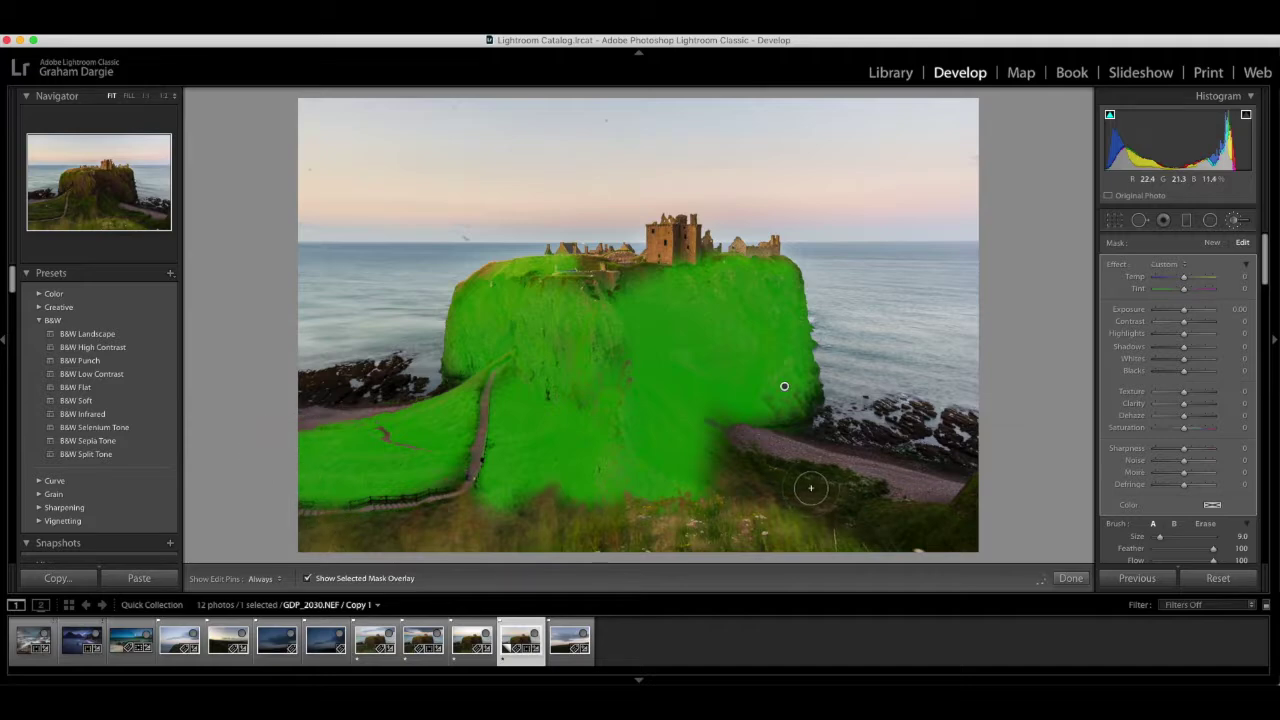
pyautogui.press('o')
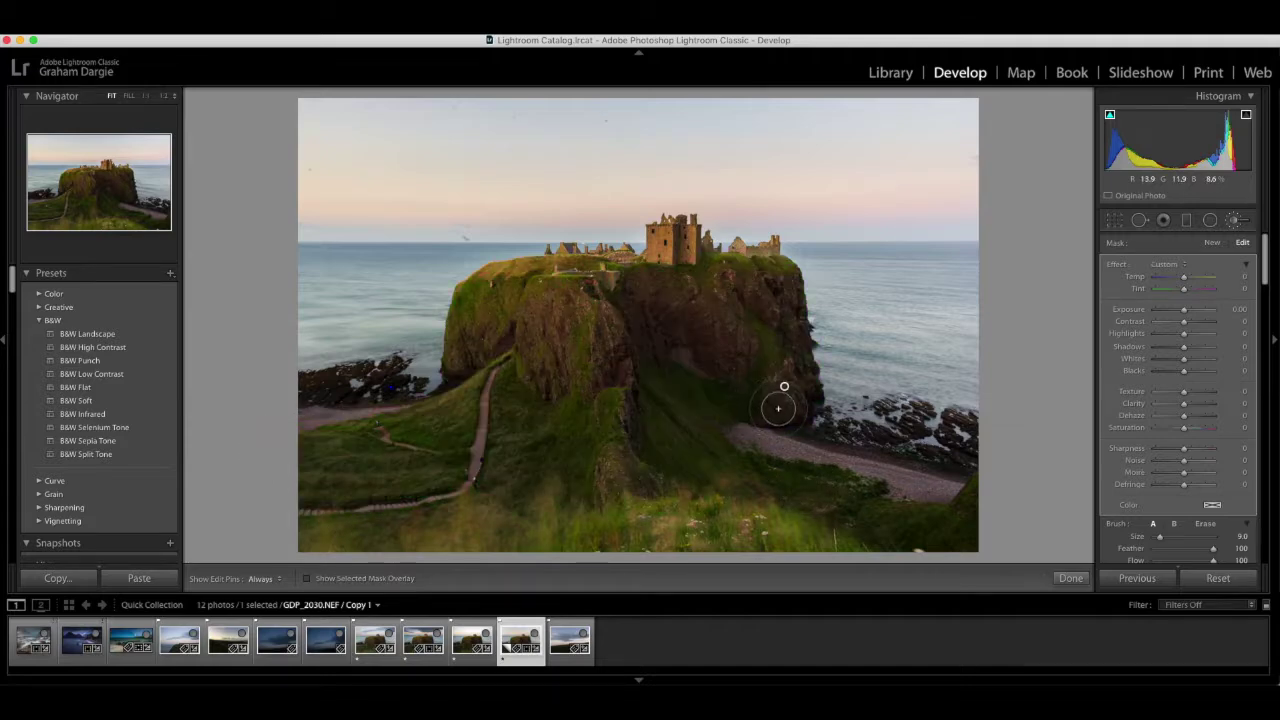
pyautogui.moveTo(1184, 397)
pyautogui.mouseDown()
pyautogui.moveTo(1200, 394)
pyautogui.moveTo(1168, 393)
pyautogui.moveTo(1210, 395)
pyautogui.moveTo(1188, 395)
pyautogui.mouseUp()
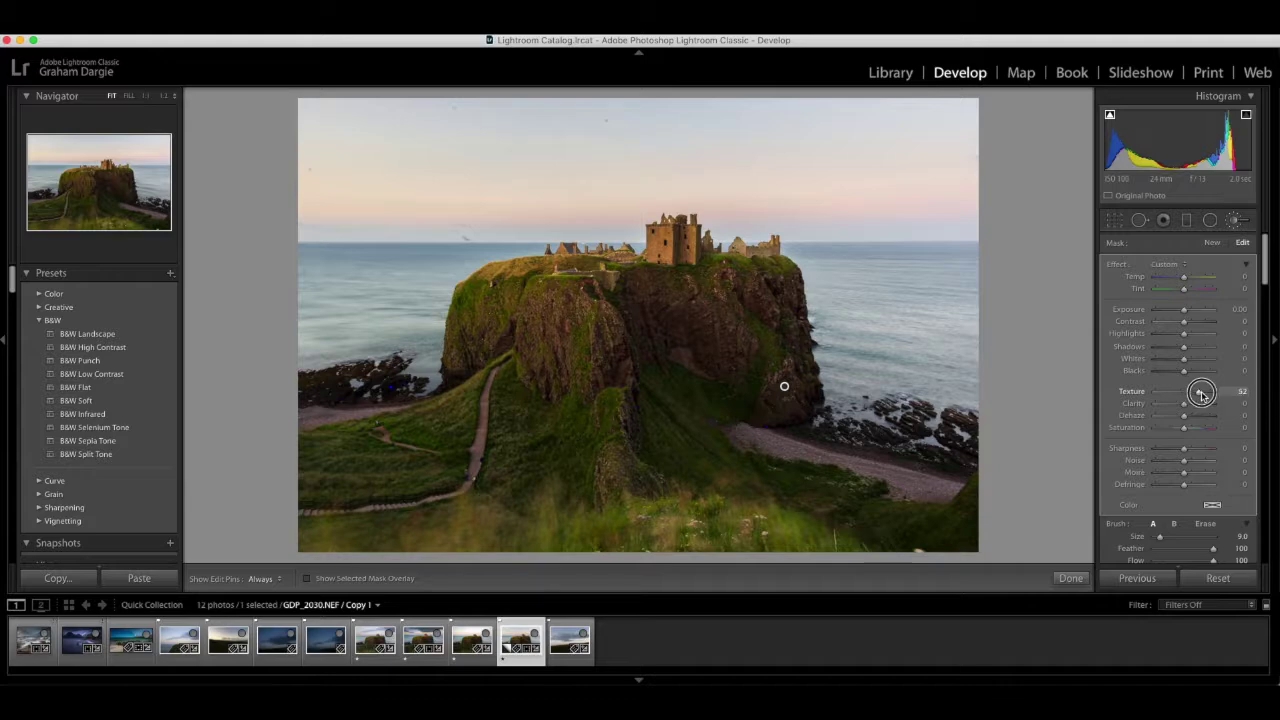
# Set the cliff and grass brush mask's Texture to 40 and Clarity to 19
pyautogui.moveTo(1201, 393); pyautogui.dragTo(1190, 394)
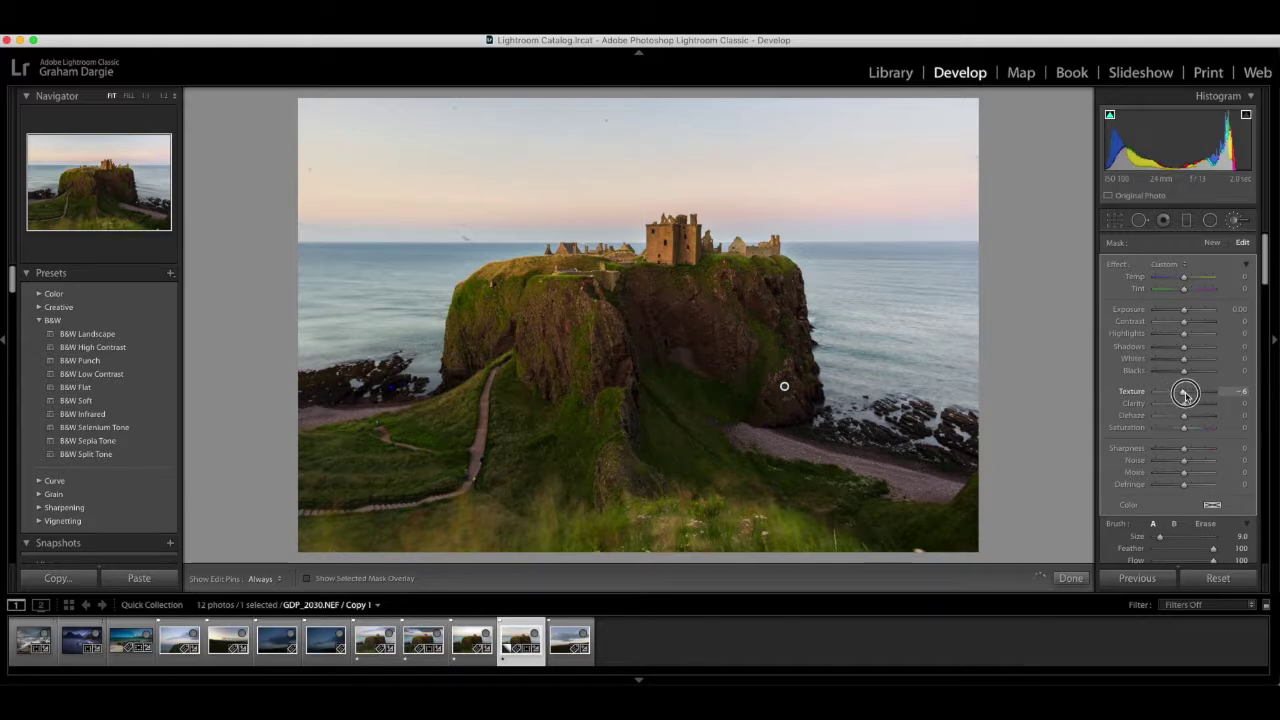
pyautogui.moveTo(1190, 396); pyautogui.dragTo(1192, 396)
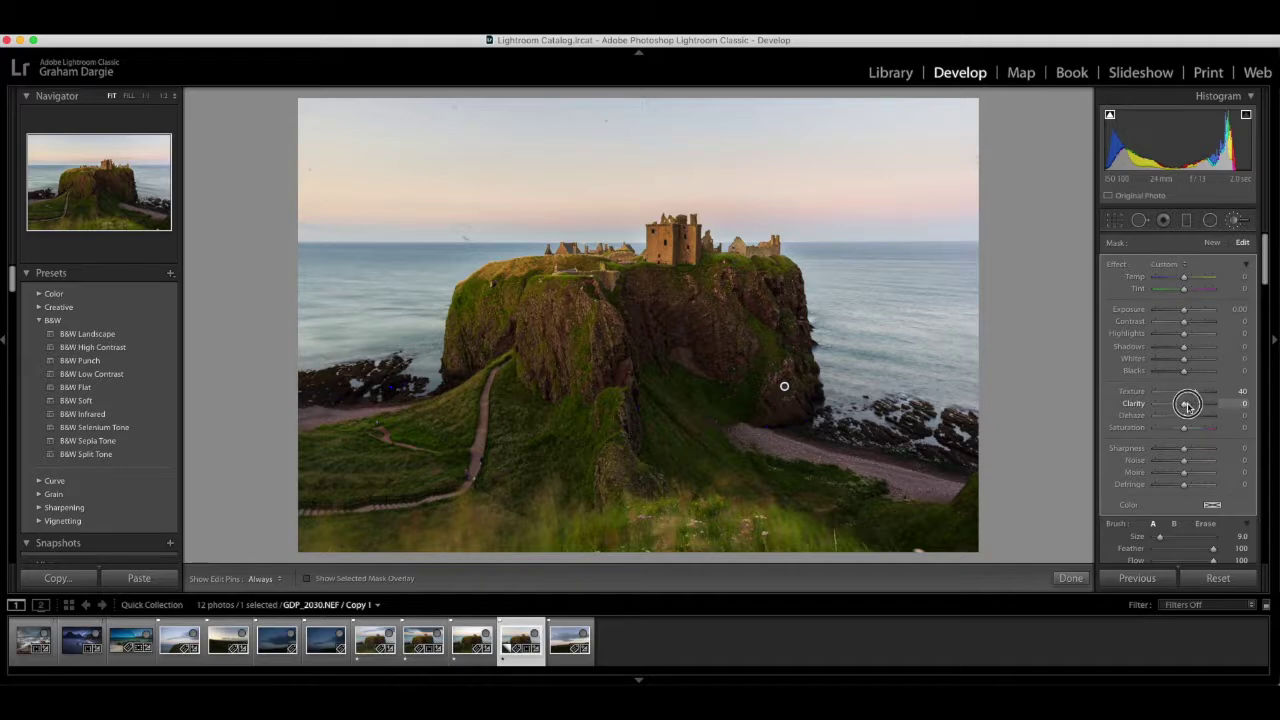
pyautogui.moveTo(1196, 404)
pyautogui.mouseDown()
pyautogui.moveTo(1210, 404)
pyautogui.moveTo(1183, 405)
pyautogui.mouseUp()
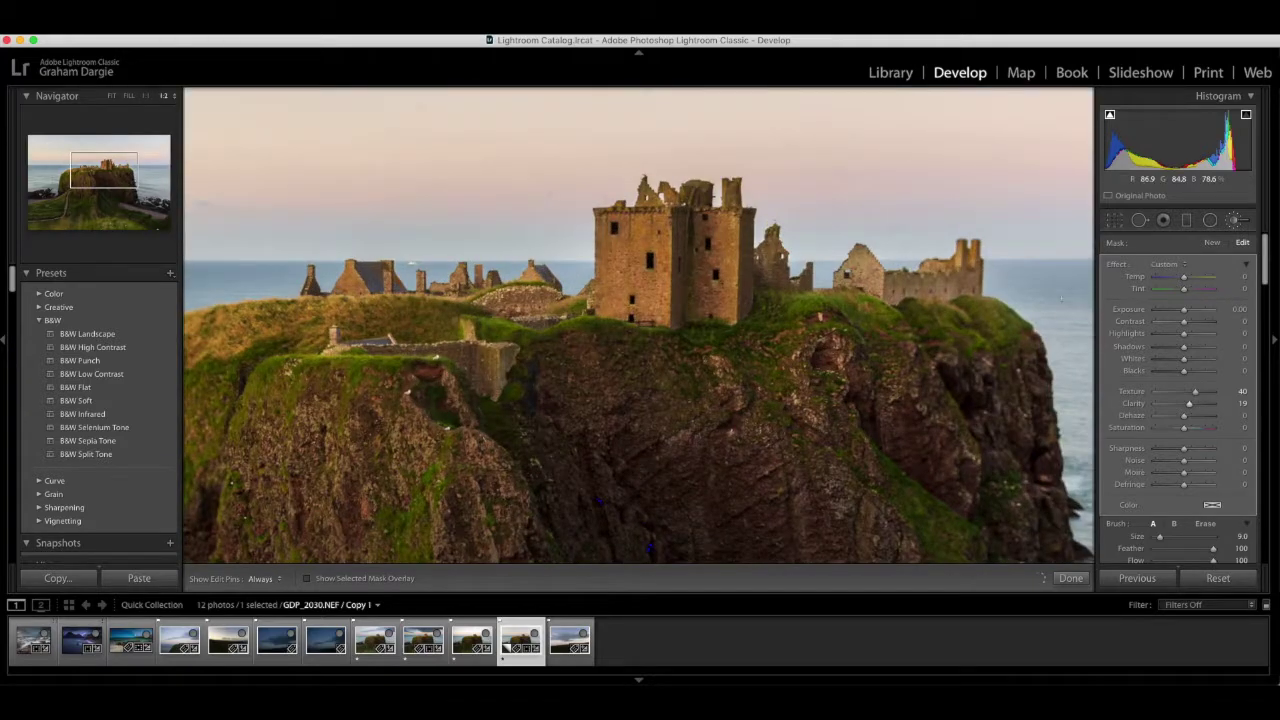
# Start a new brush mask and paint it over the right-hand ruin, small tower and central tower
pyautogui.click(1213, 244)
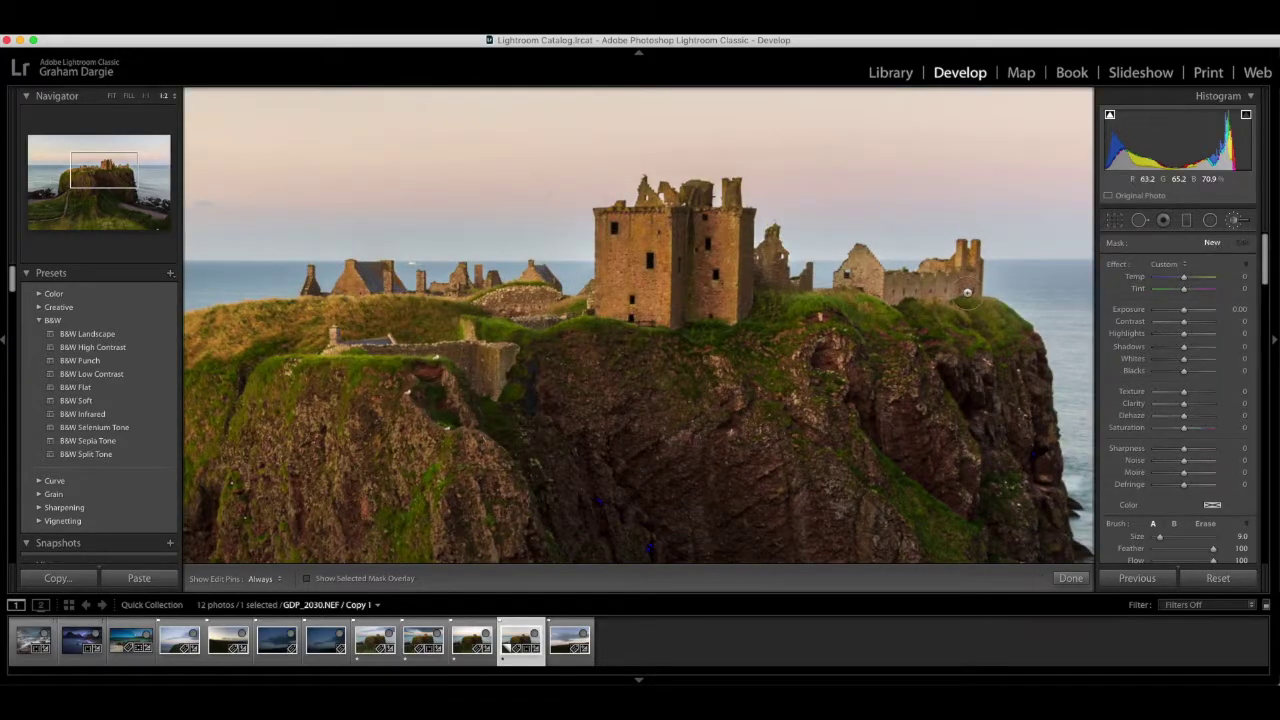
pyautogui.scroll(-3, 976, 275)
pyautogui.moveTo(898, 286); pyautogui.dragTo(976, 268)
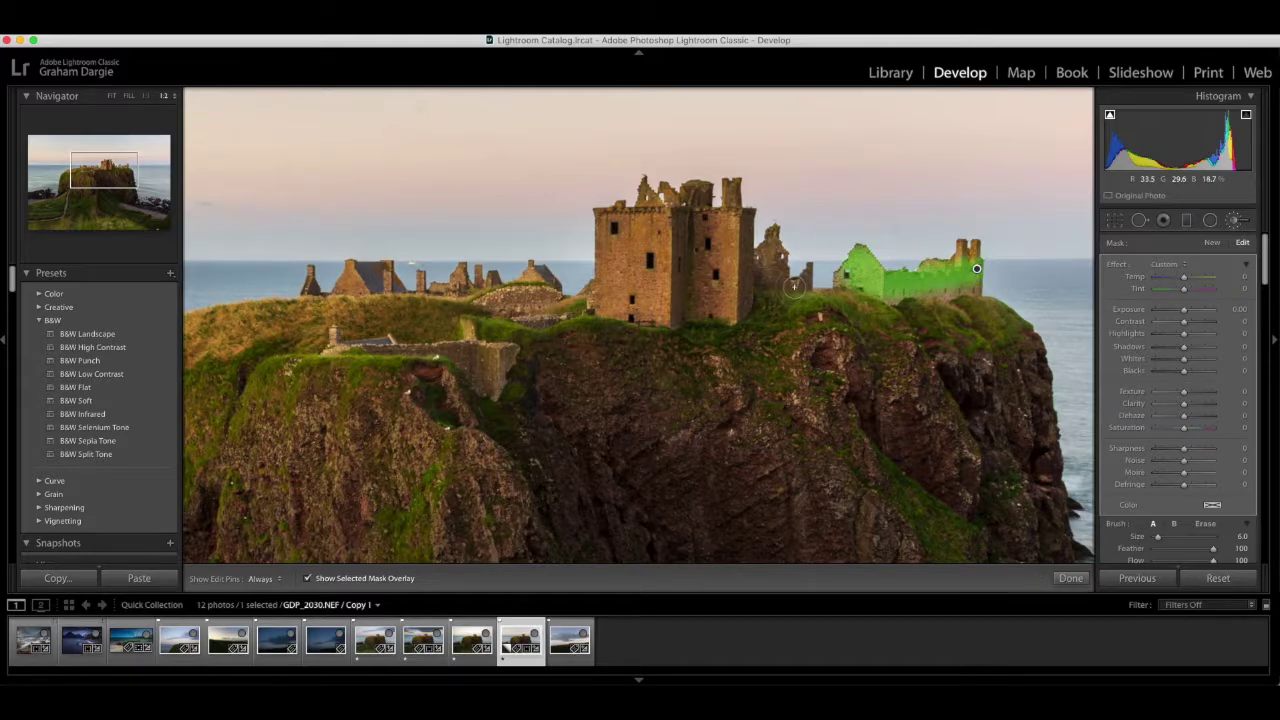
pyautogui.press('h')
pyautogui.moveTo(779, 272)
pyautogui.mouseDown()
pyautogui.moveTo(729, 318)
pyautogui.moveTo(744, 229)
pyautogui.moveTo(730, 194)
pyautogui.moveTo(708, 308)
pyautogui.moveTo(691, 206)
pyautogui.mouseUp()
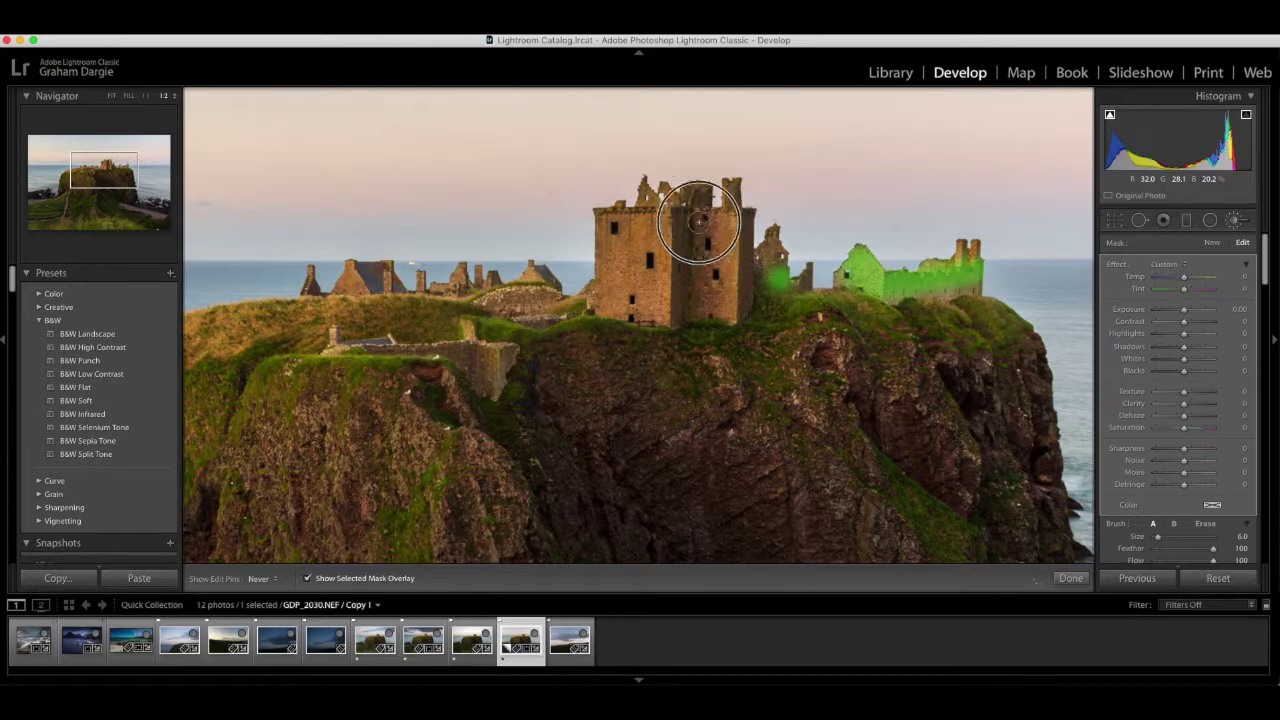
pyautogui.moveTo(631, 252)
pyautogui.mouseDown()
pyautogui.moveTo(642, 297)
pyautogui.moveTo(612, 309)
pyautogui.mouseUp()
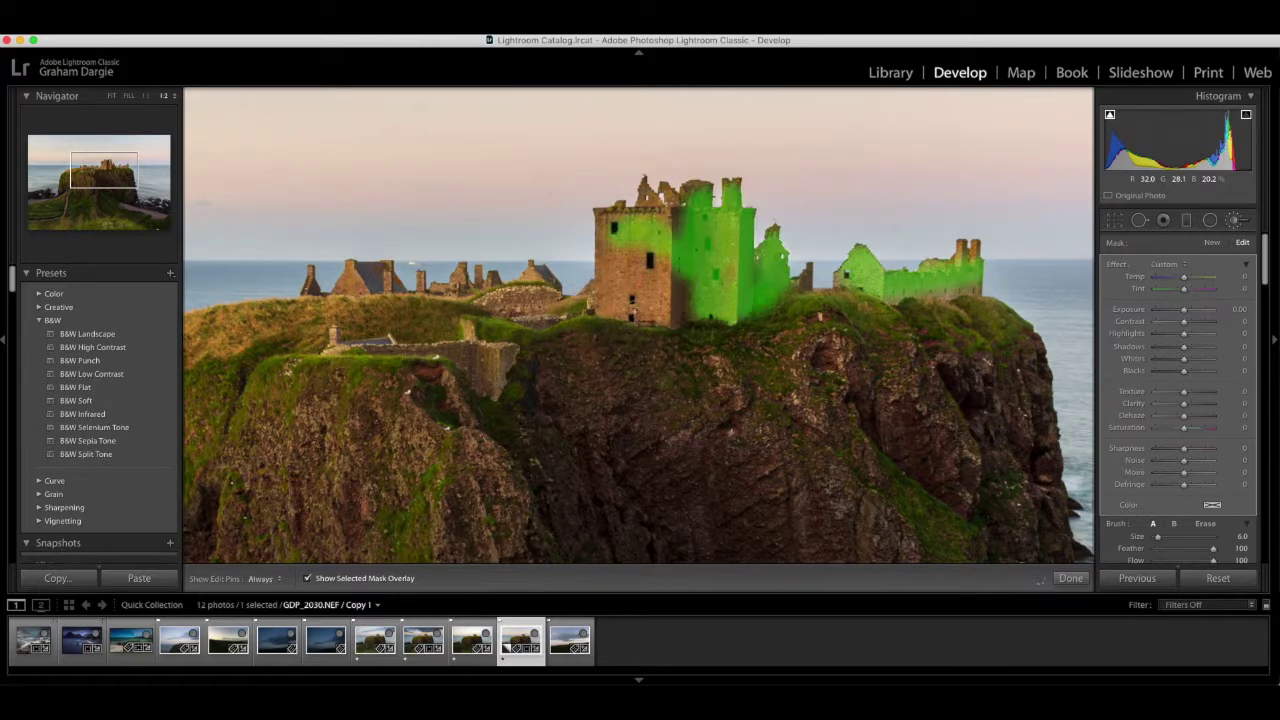
pyautogui.press('h')
pyautogui.scroll(-3, 1179, 429)
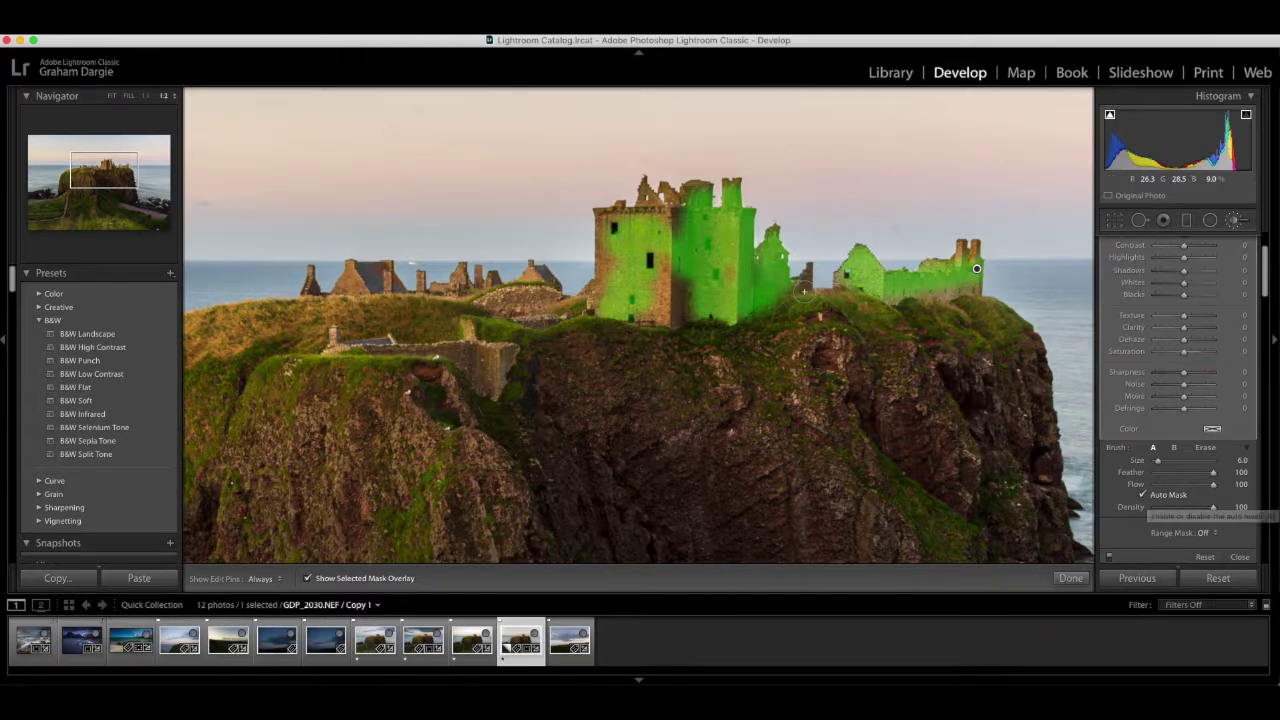
# Resize the brush, paint the tower's left edge, and erase the mask spill in the sky
pyautogui.press('[')
pyautogui.press('[')
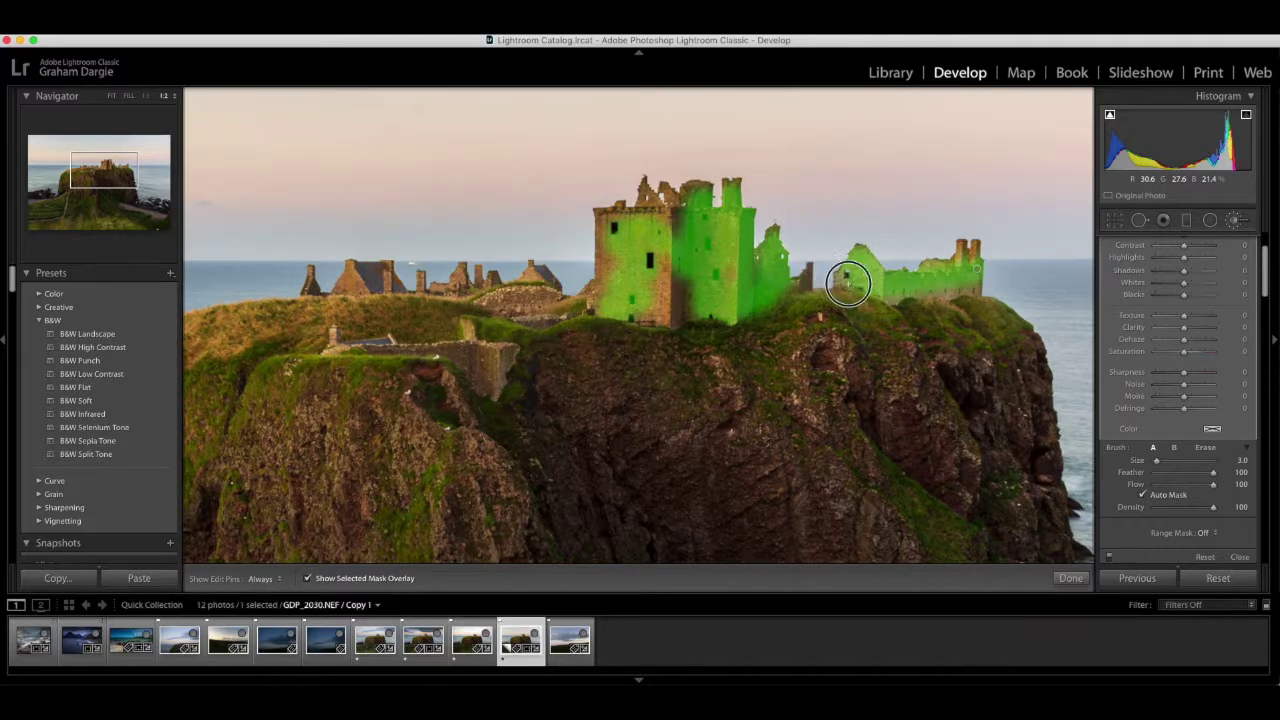
pyautogui.press(']')
pyautogui.press(']')
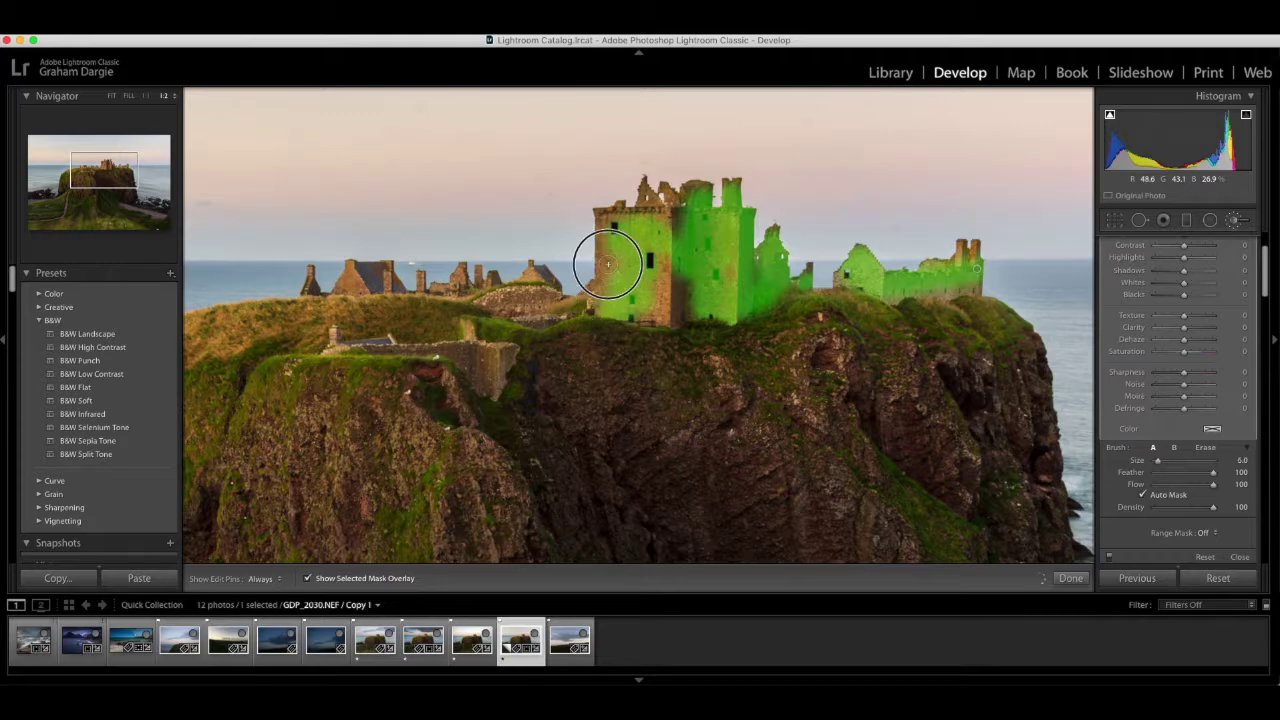
pyautogui.press(']')
pyautogui.press('h')
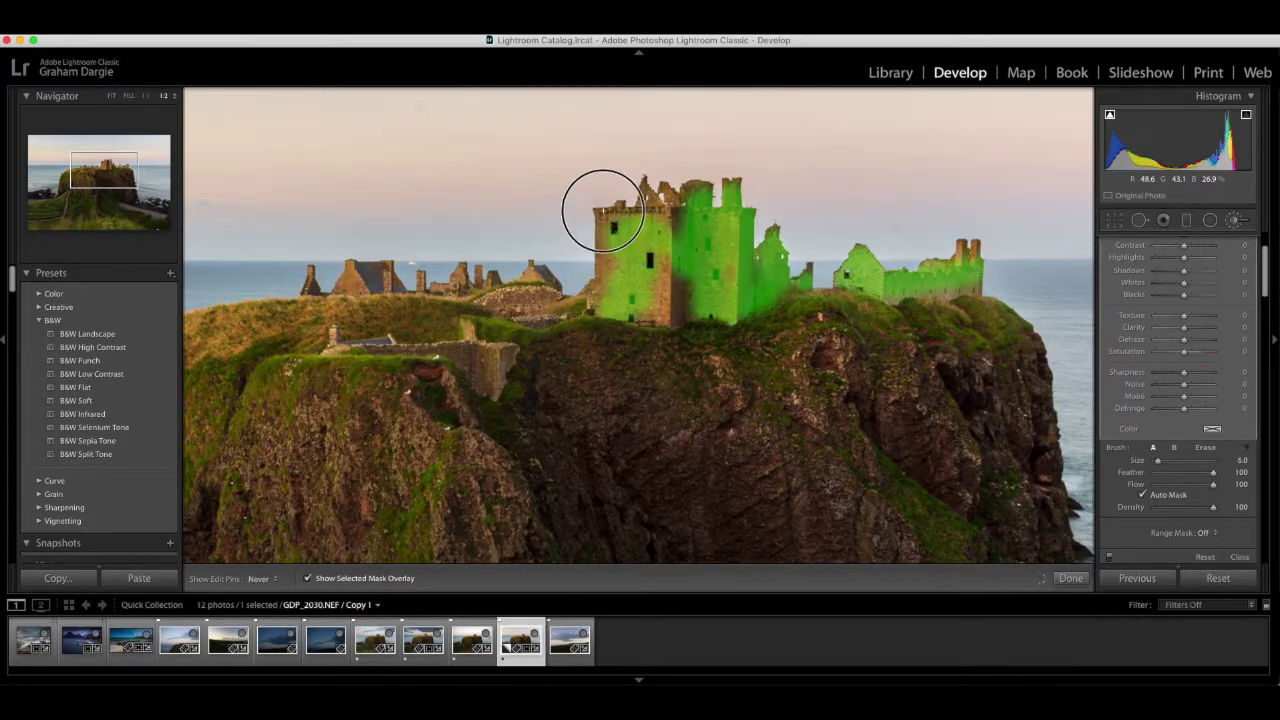
pyautogui.moveTo(591, 253); pyautogui.dragTo(586, 203)
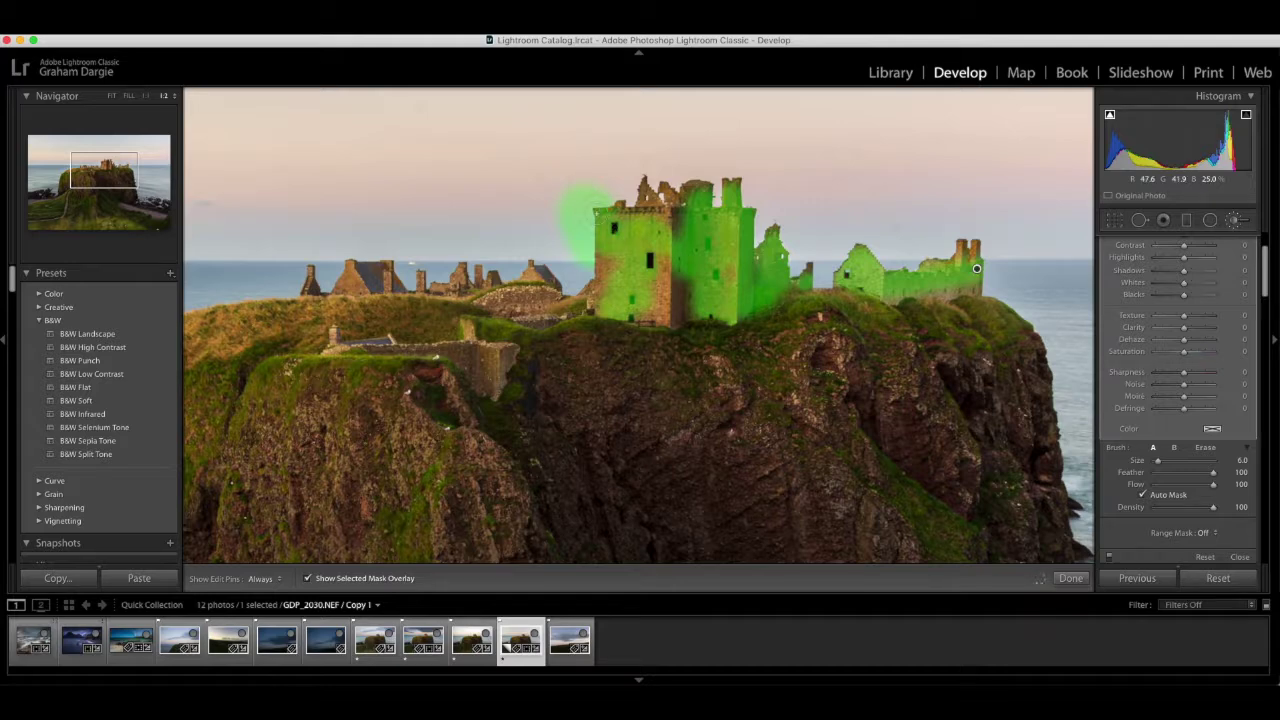
pyautogui.press('alt')
pyautogui.moveTo(595, 190)
pyautogui.mouseDown()
pyautogui.moveTo(572, 254)
pyautogui.moveTo(567, 189)
pyautogui.moveTo(595, 191)
pyautogui.moveTo(574, 194)
pyautogui.moveTo(569, 224)
pyautogui.moveTo(582, 269)
pyautogui.moveTo(575, 201)
pyautogui.moveTo(569, 240)
pyautogui.moveTo(589, 213)
pyautogui.moveTo(592, 250)
pyautogui.moveTo(588, 196)
pyautogui.moveTo(627, 197)
pyautogui.moveTo(580, 191)
pyautogui.mouseUp()
# Extend the mask over the ruins on the left and hide the green mask overlay
pyautogui.press('h')
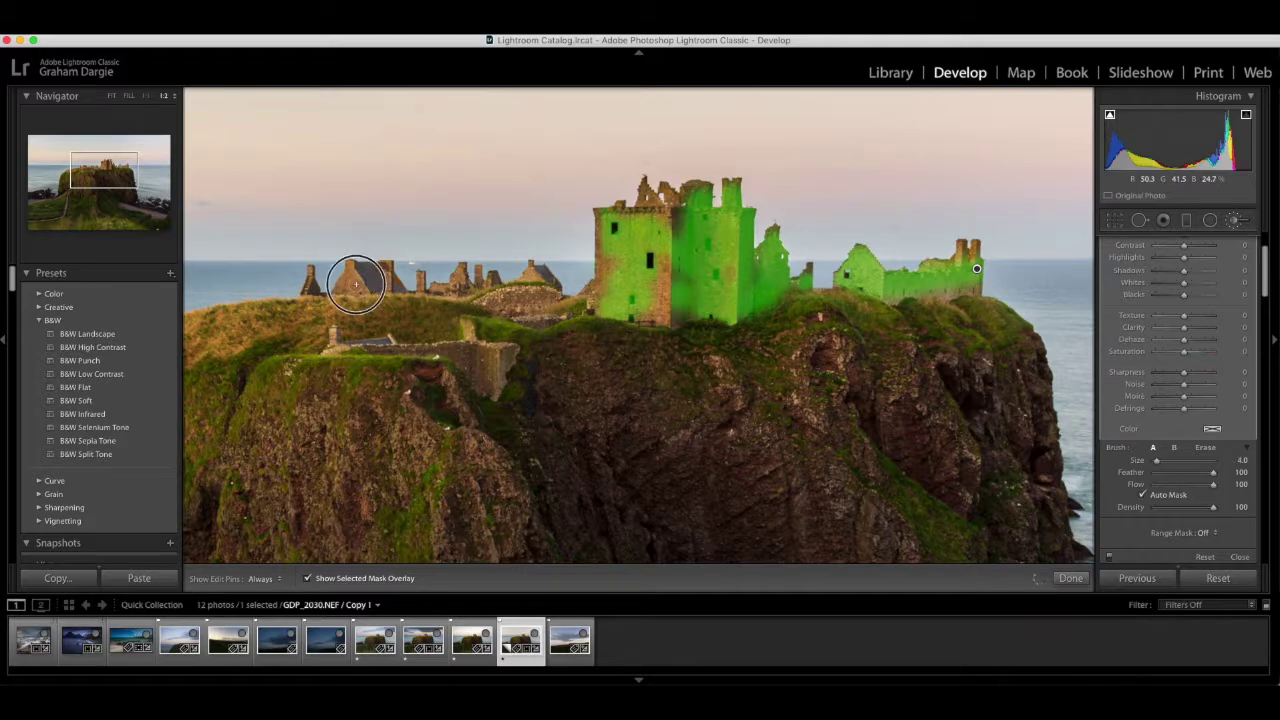
pyautogui.scroll(-4, 378, 280)
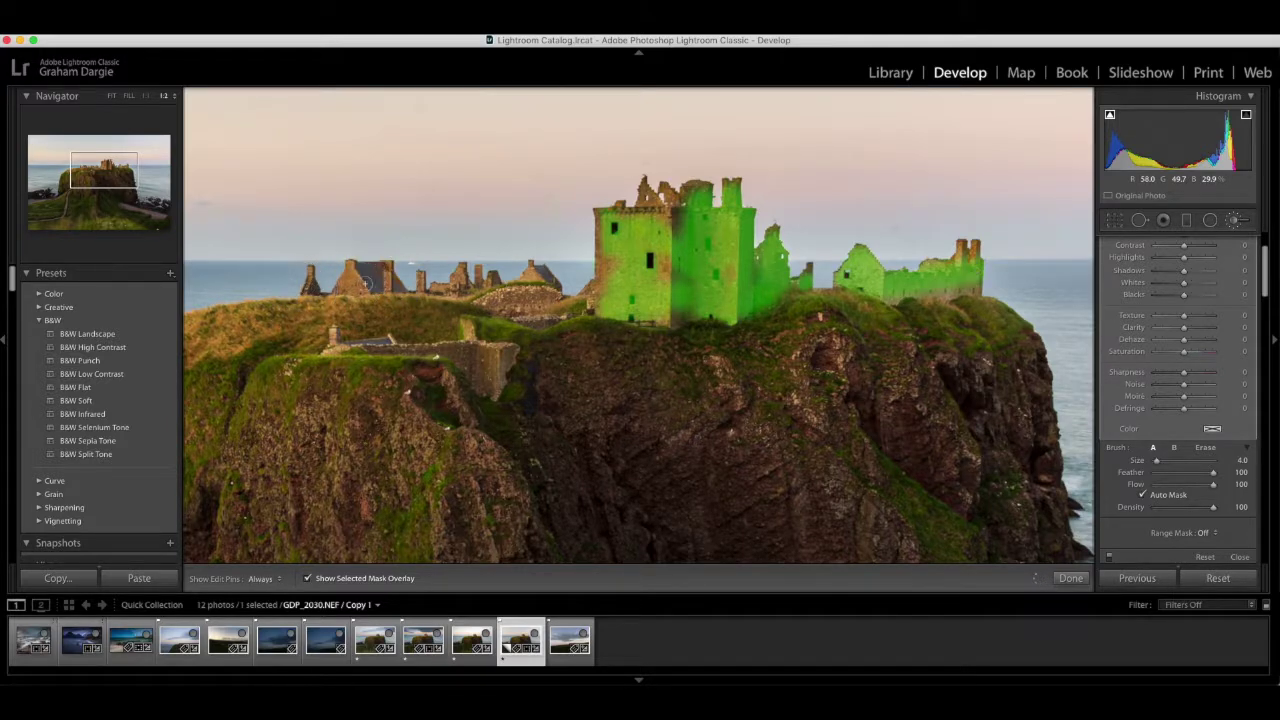
pyautogui.moveTo(387, 277); pyautogui.dragTo(389, 277)
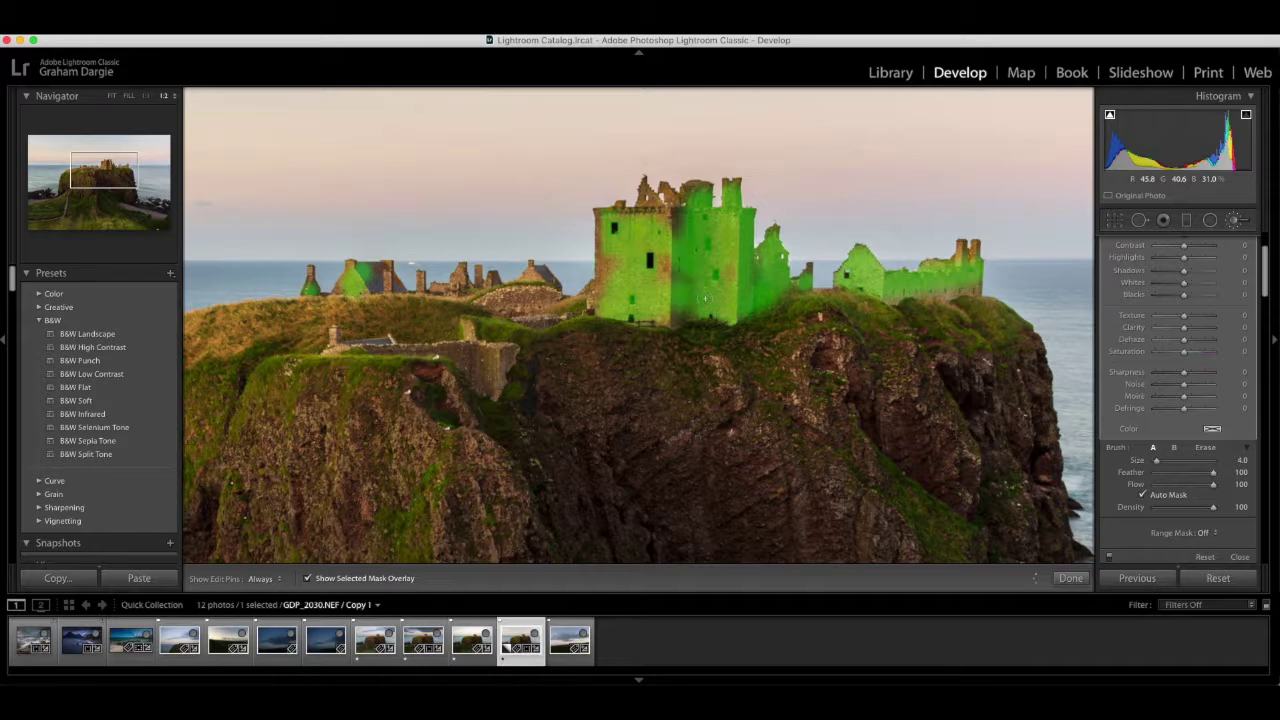
pyautogui.press('h')
pyautogui.press(']')
pyautogui.press('o')
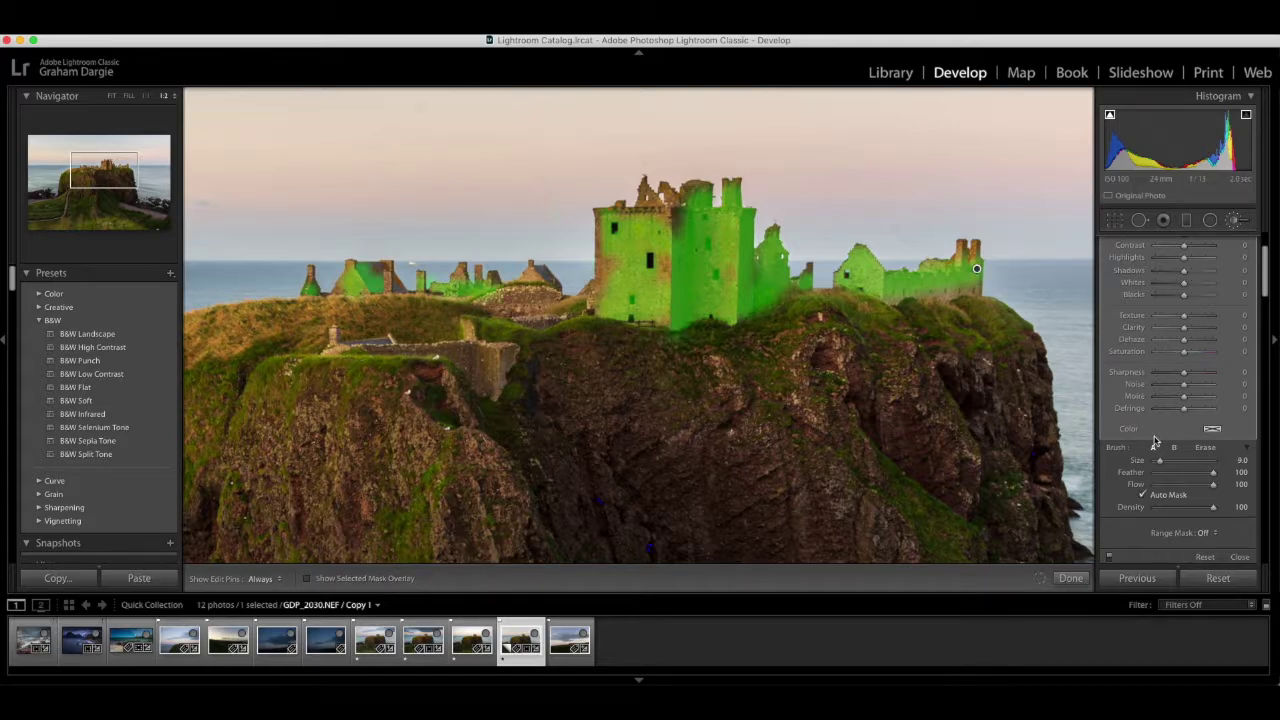
# Set the castle mask's Texture to 19 and Clarity to 24
pyautogui.scroll(2, 1193, 386)
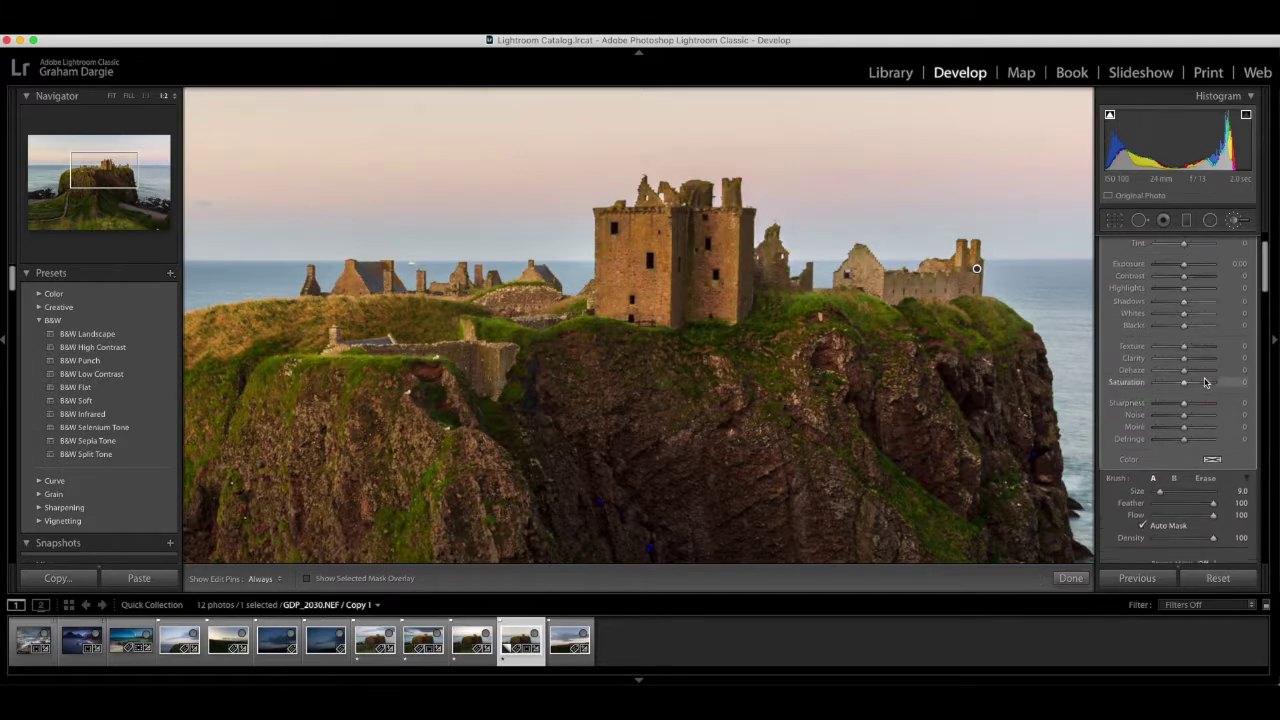
pyautogui.moveTo(1186, 369)
pyautogui.mouseDown()
pyautogui.moveTo(1200, 372)
pyautogui.moveTo(1172, 360)
pyautogui.moveTo(1193, 360)
pyautogui.moveTo(1188, 372)
pyautogui.mouseUp()
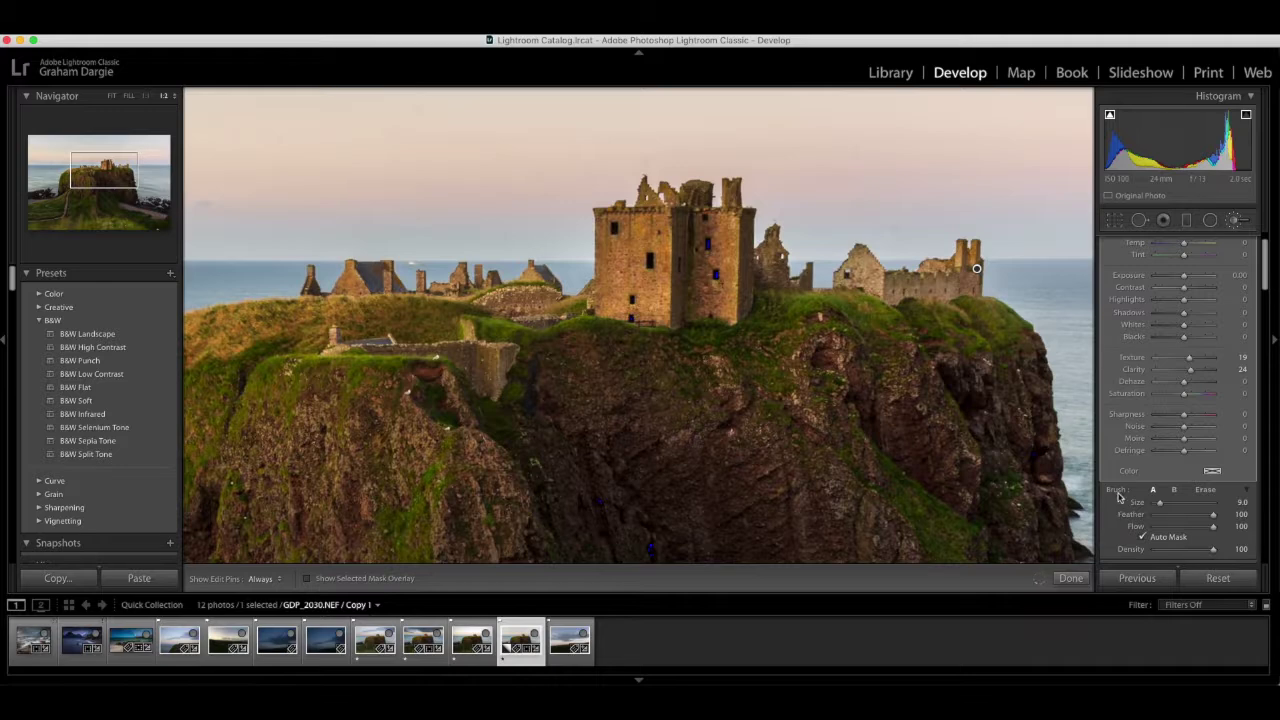
pyautogui.scroll(-3, 1118, 489)
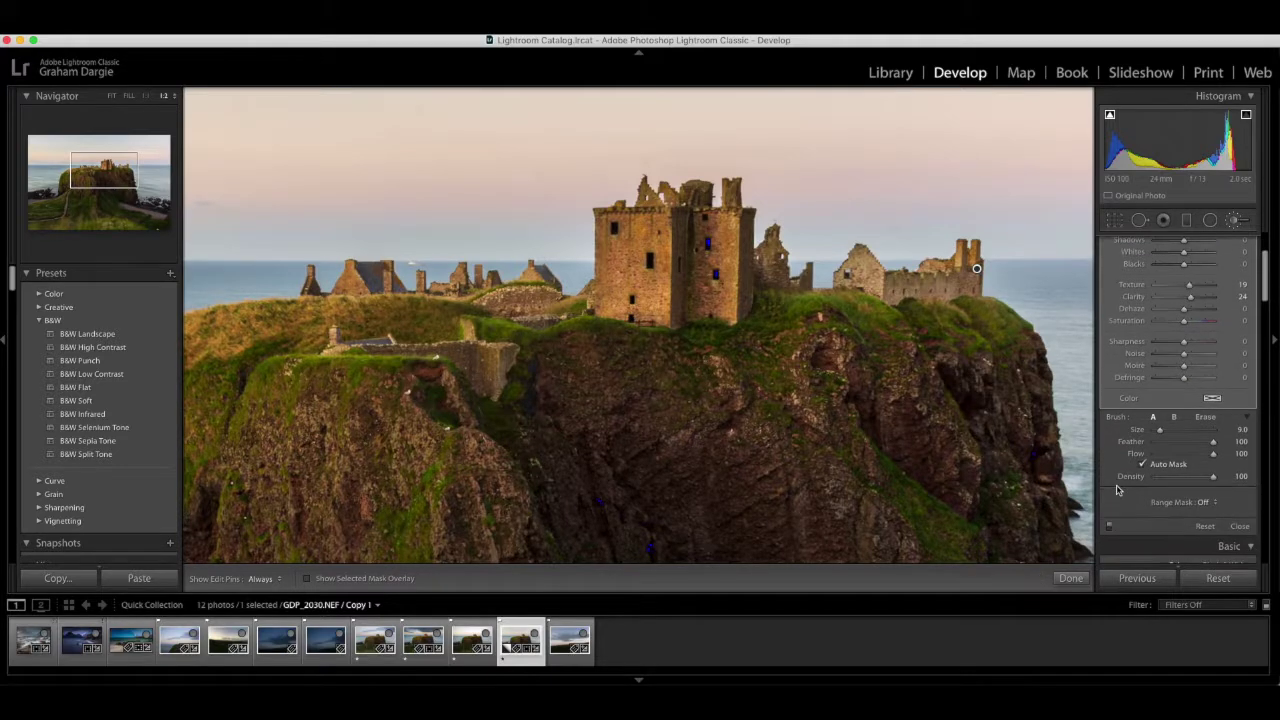
# Toggle the brush edits off and on to compare, then finish the brush adjustments
pyautogui.click(1110, 528)
pyautogui.click(1110, 528)
pyautogui.click(1071, 578)
pyautogui.click(808, 401)
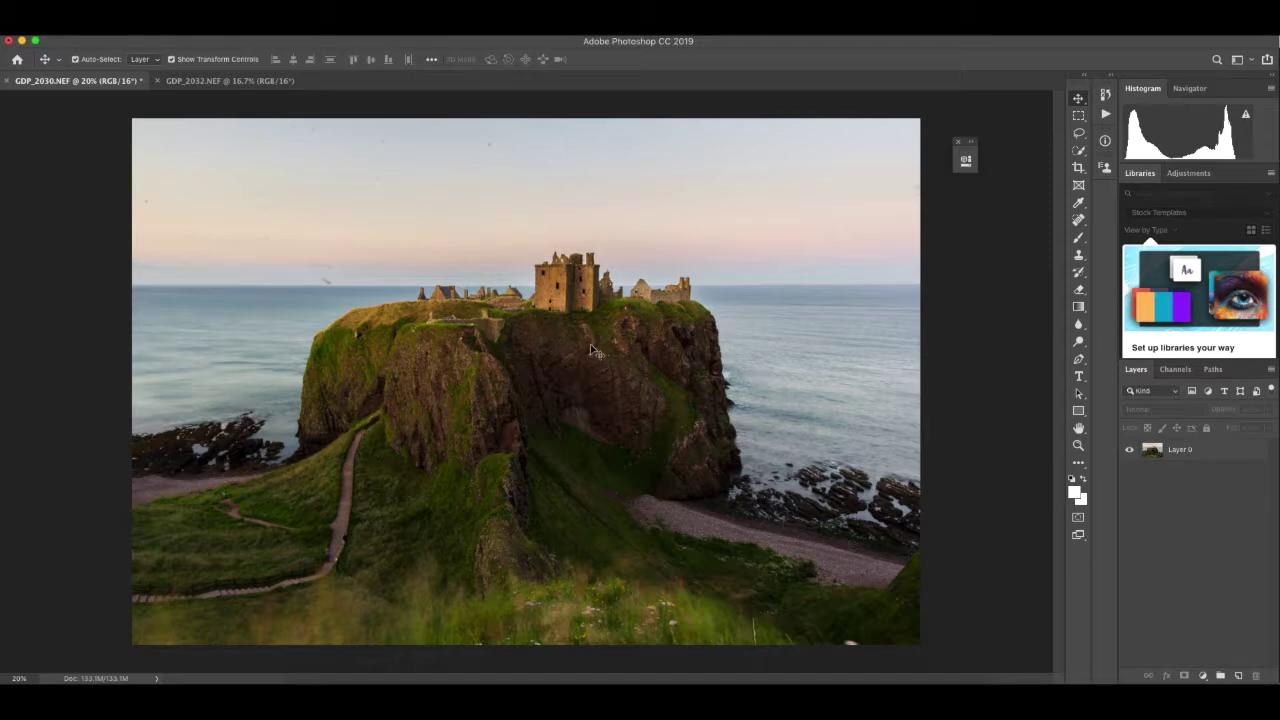
# Compare the castle GDP_2030.NEF and sky GDP_2032.NEF documents, ending on the sky photo
pyautogui.click(229, 81)
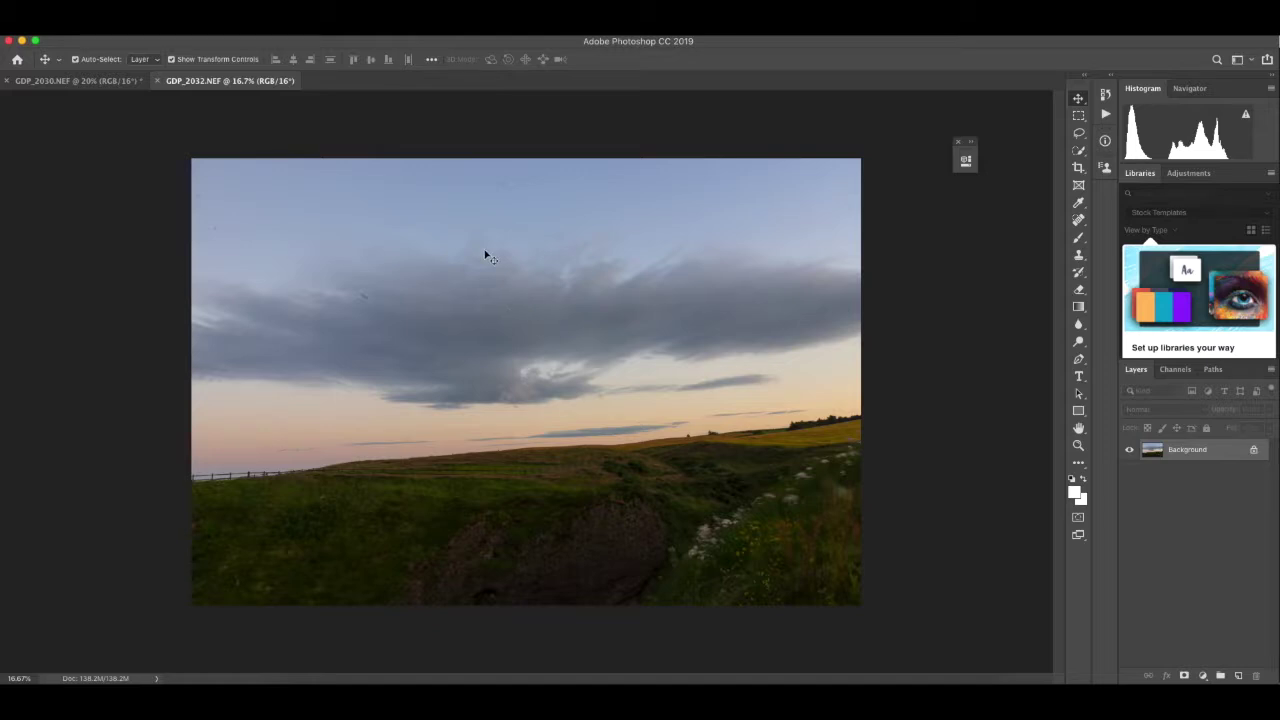
pyautogui.click(80, 84)
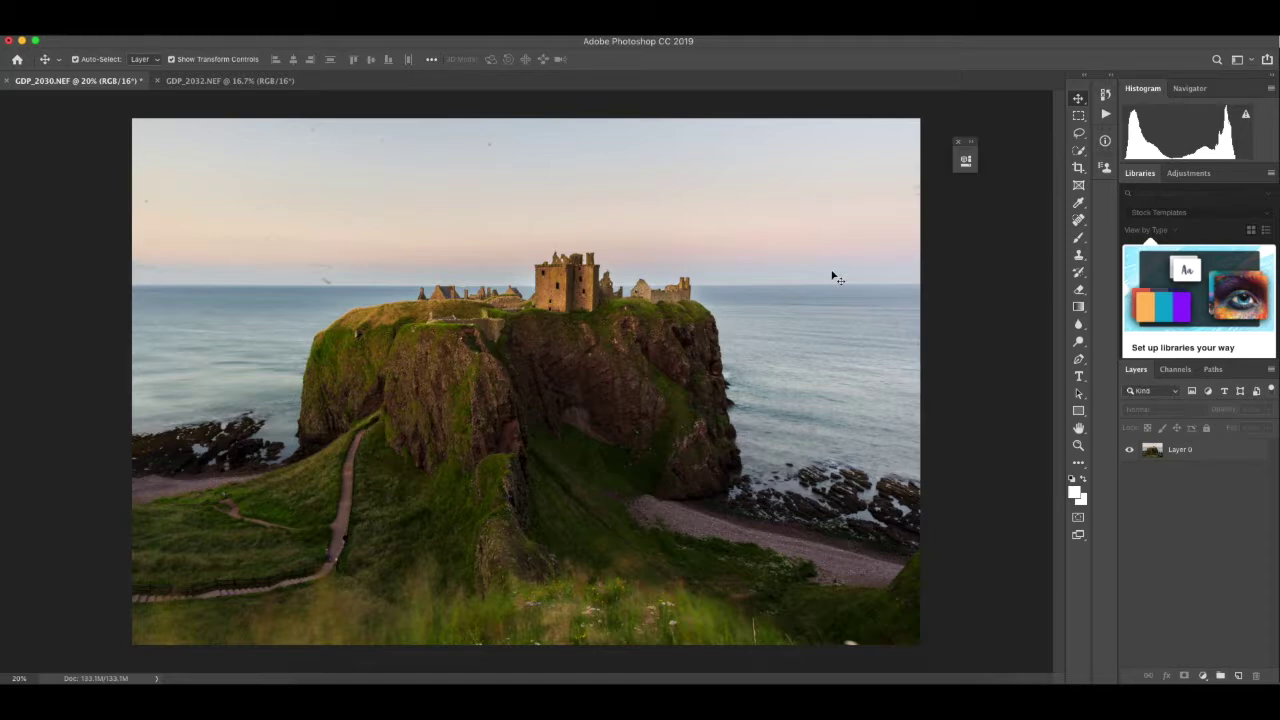
pyautogui.click(222, 81)
pyautogui.click(112, 86)
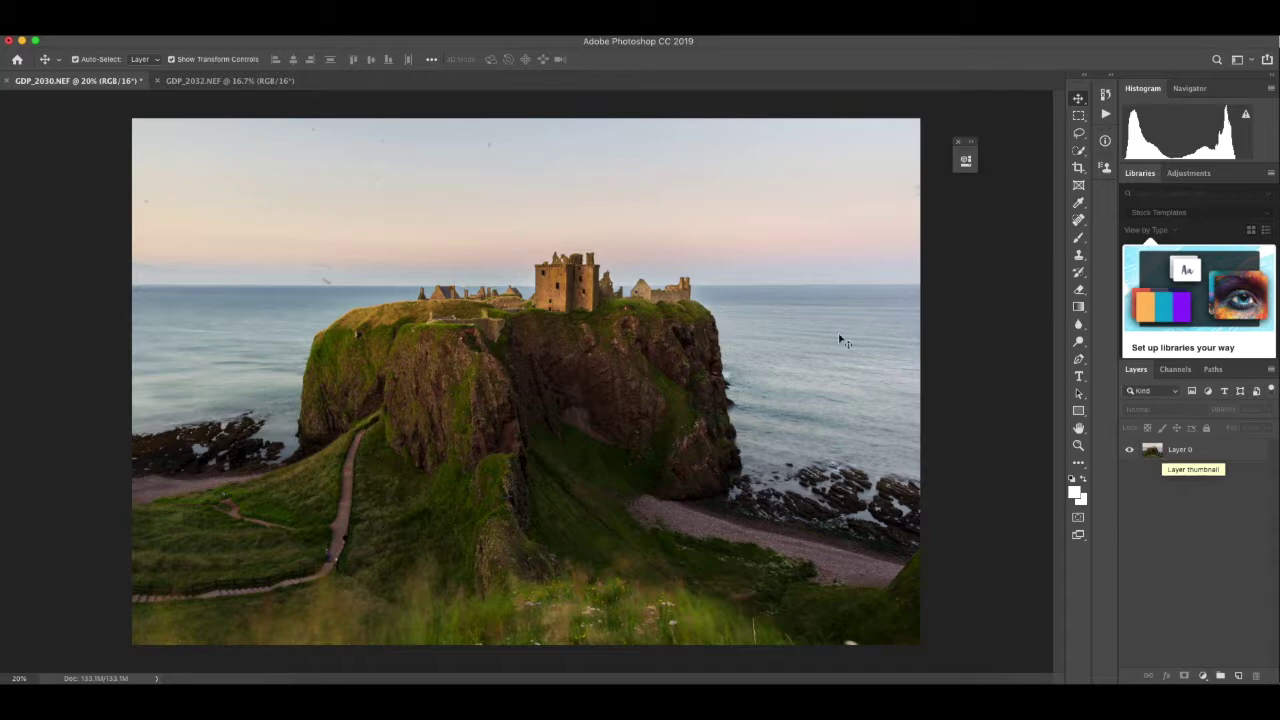
pyautogui.click(250, 84)
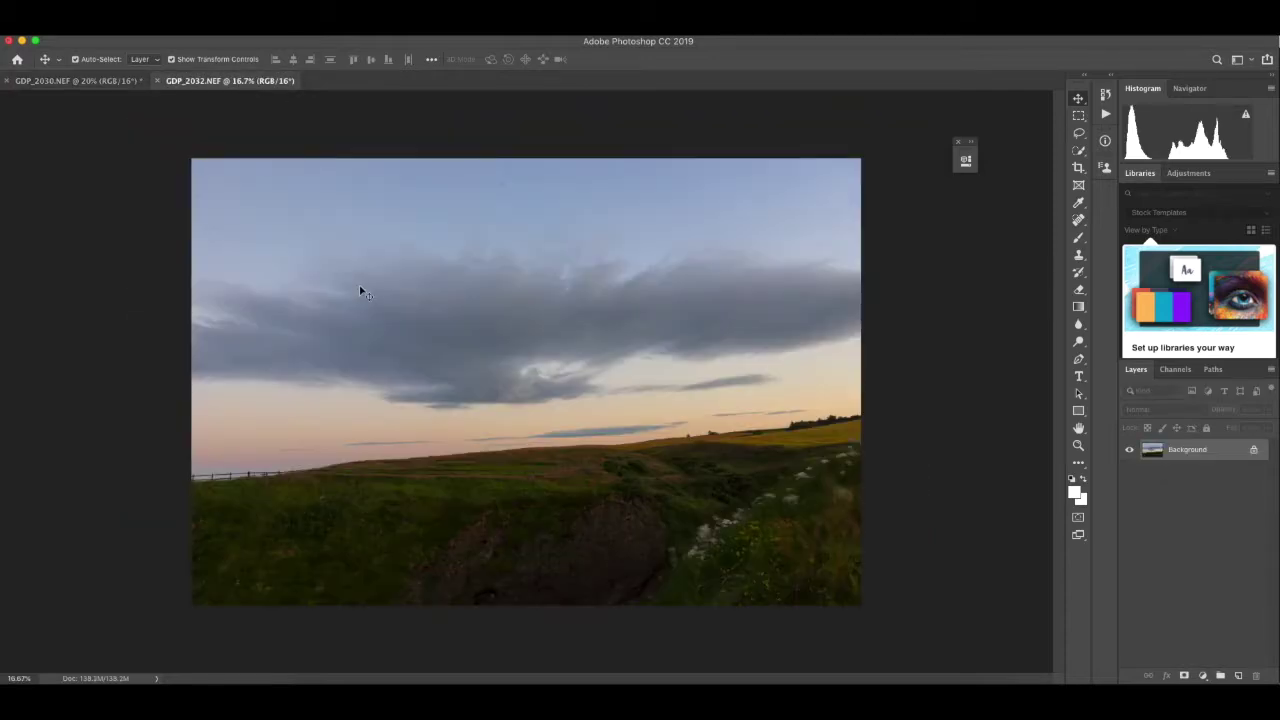
pyautogui.click(110, 82)
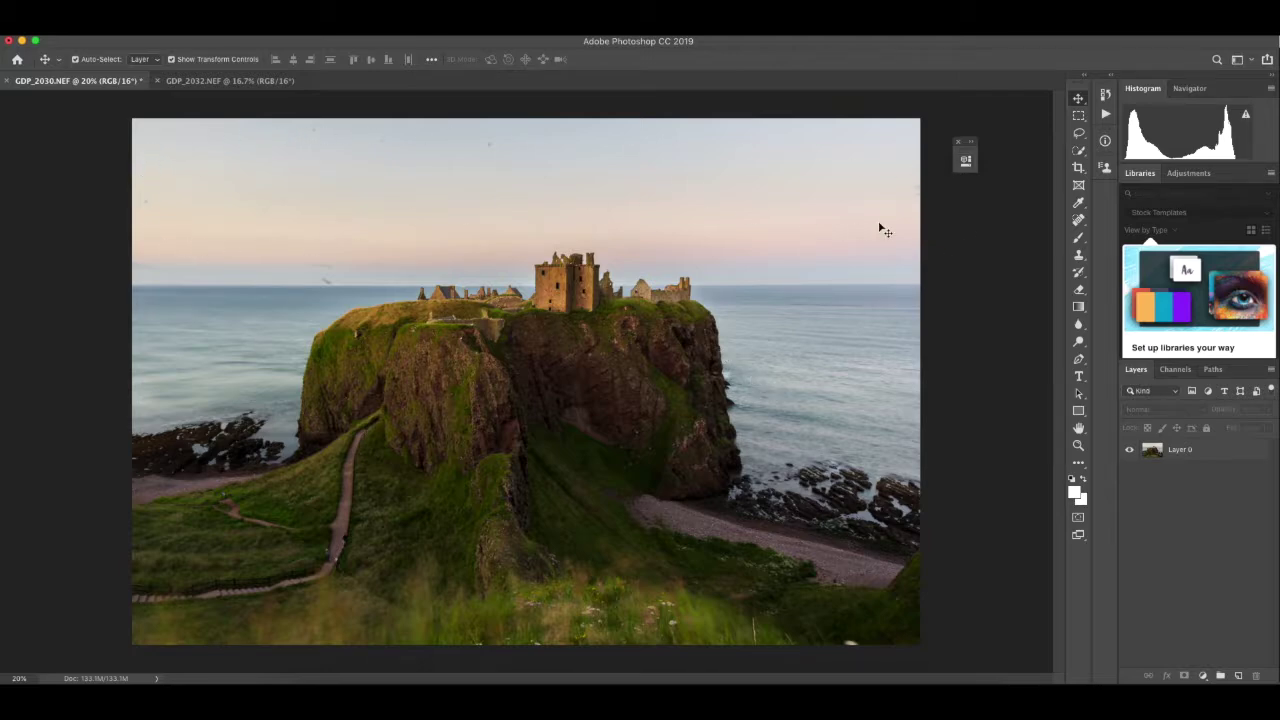
pyautogui.click(233, 82)
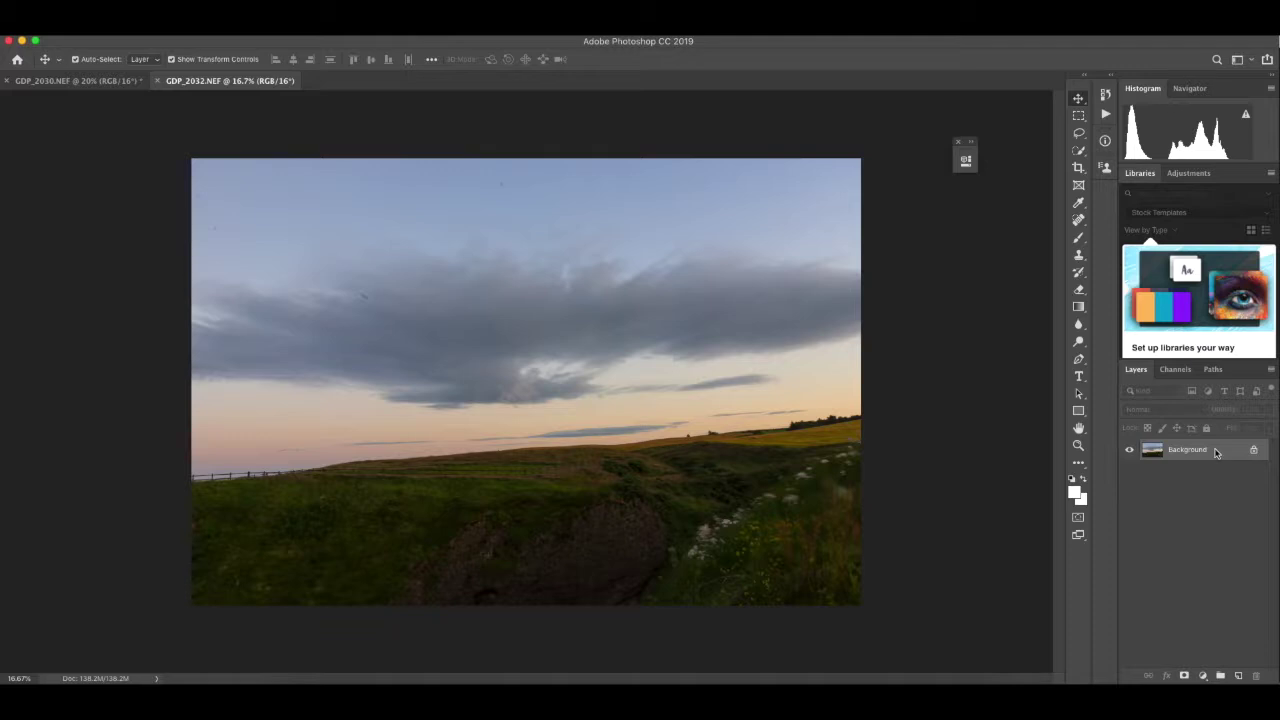
# Duplicate the sky's Background layer into GDP_2030.NEF, then close GDP_2032 without saving
pyautogui.rightClick(1216, 452)
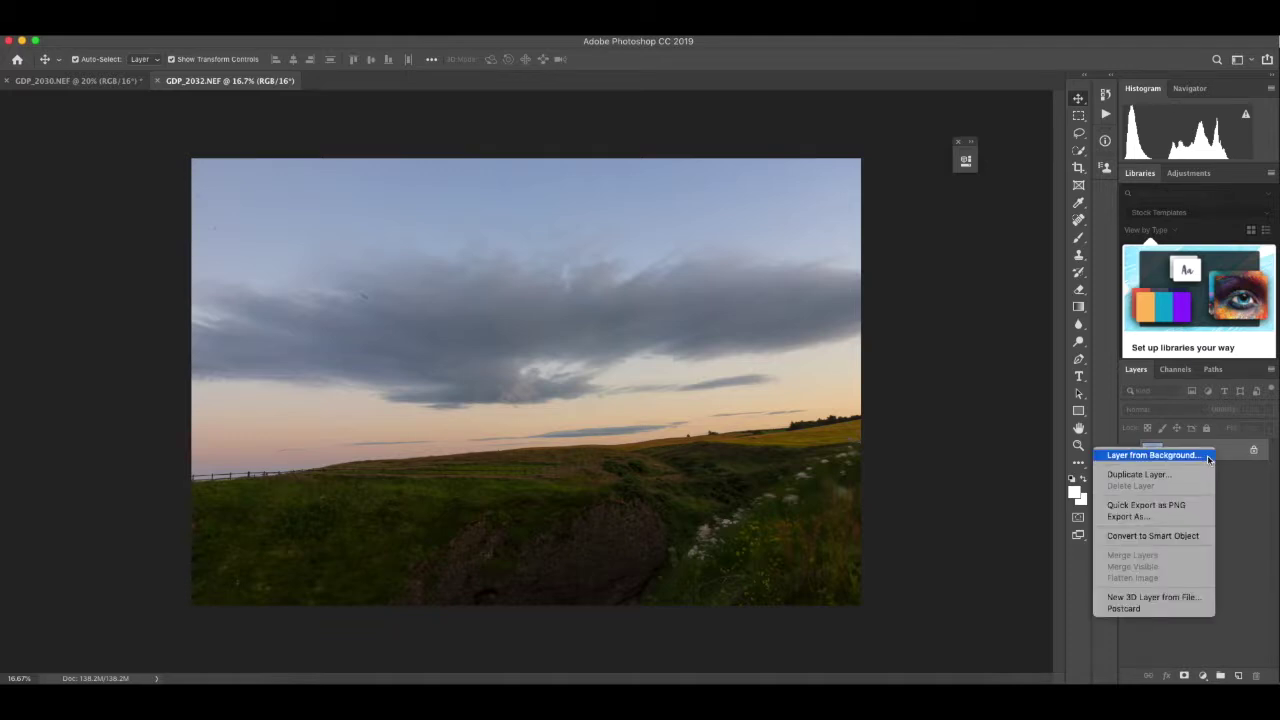
pyautogui.click(1174, 476)
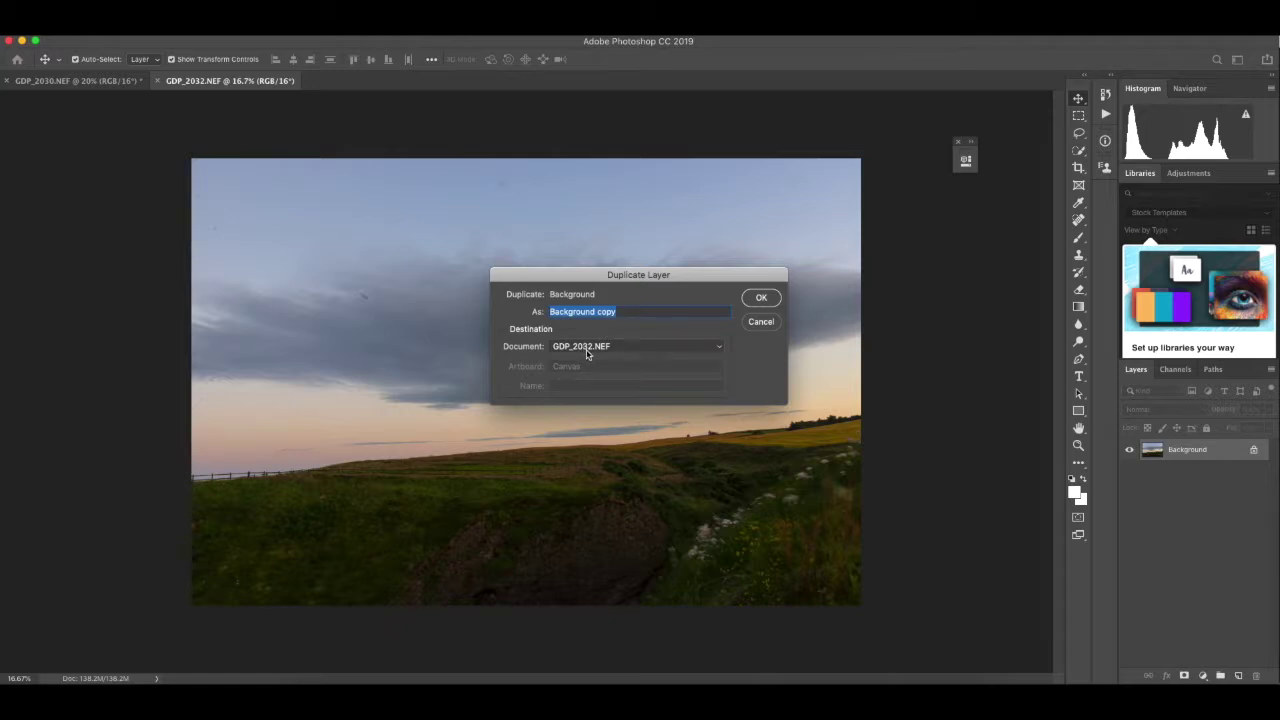
pyautogui.click(676, 351)
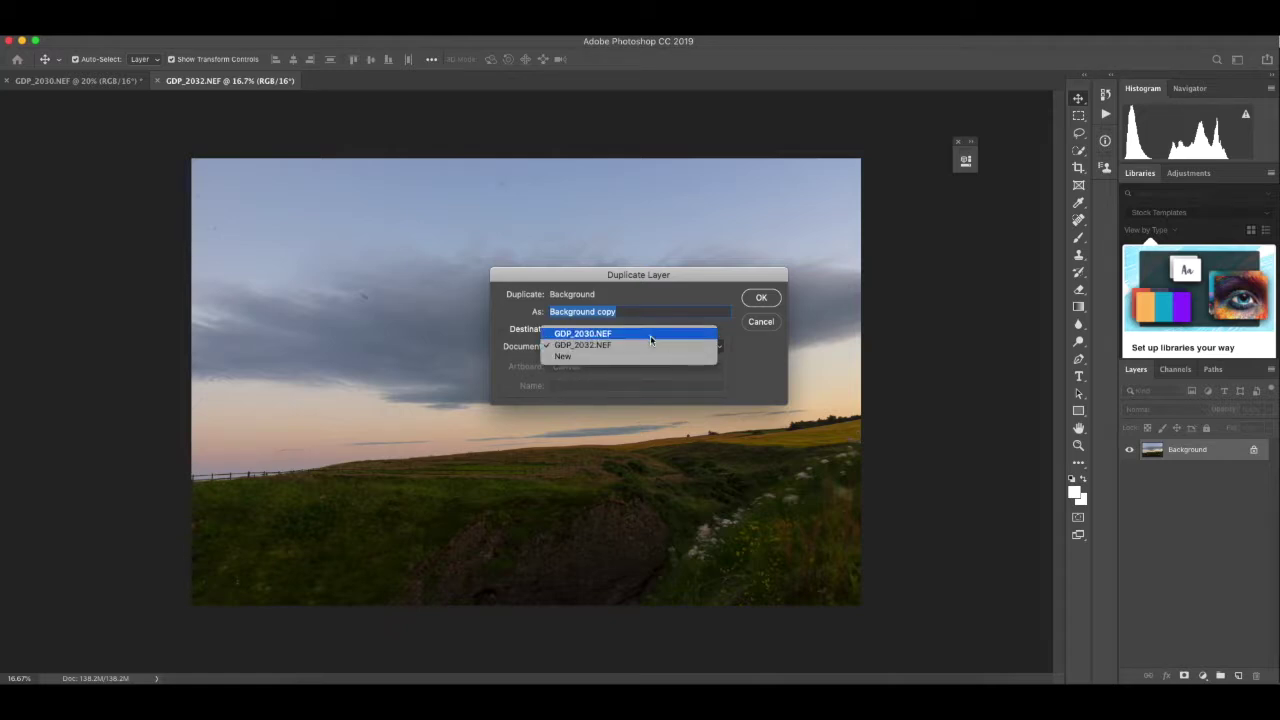
pyautogui.click(597, 337)
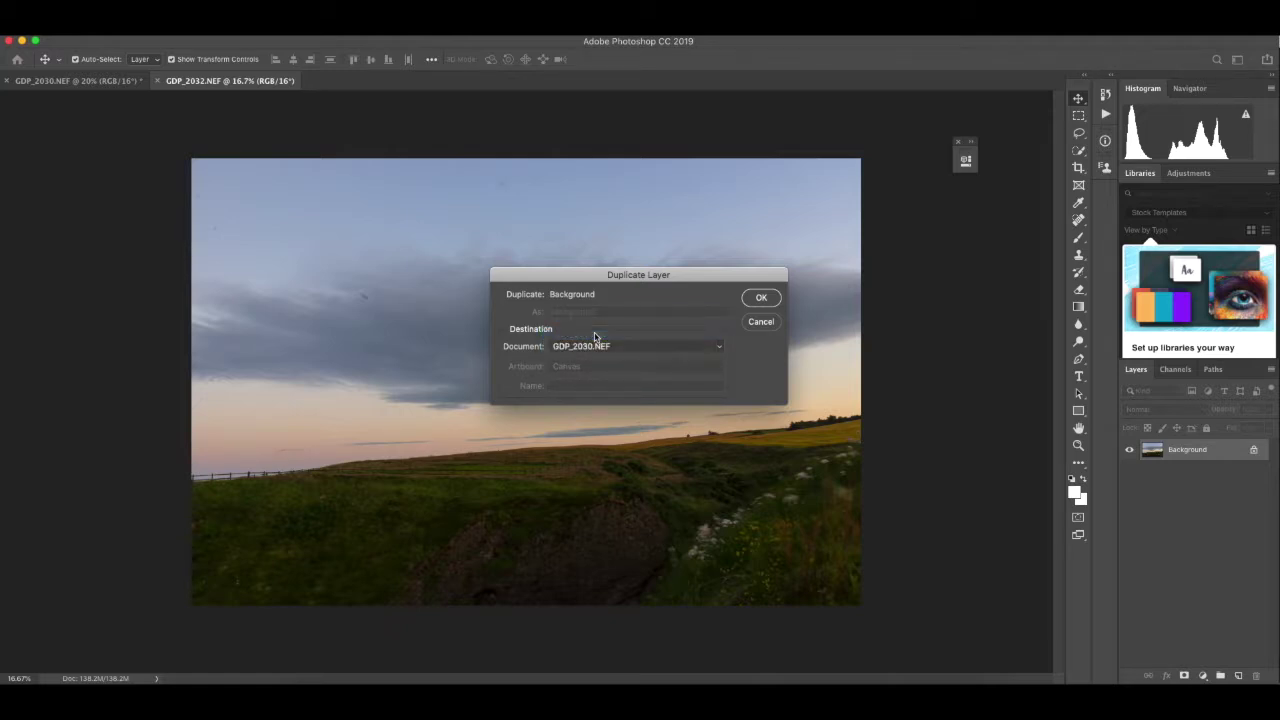
pyautogui.click(761, 300)
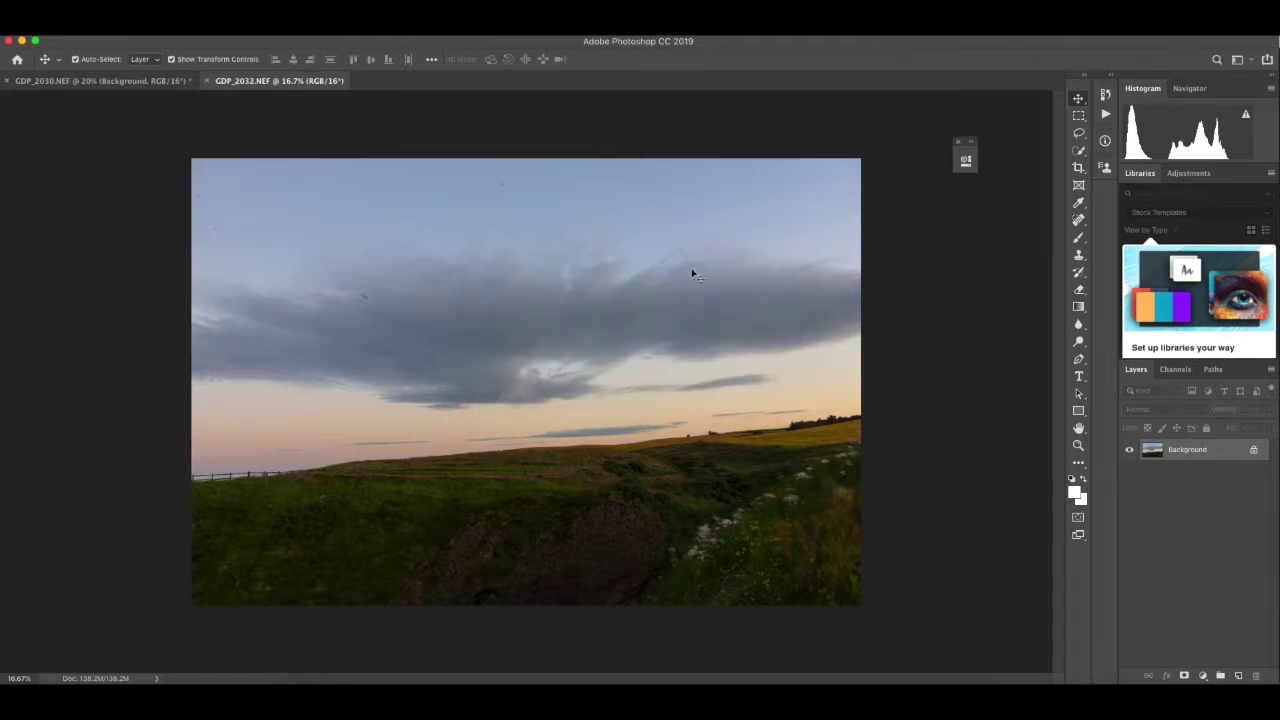
pyautogui.click(207, 81)
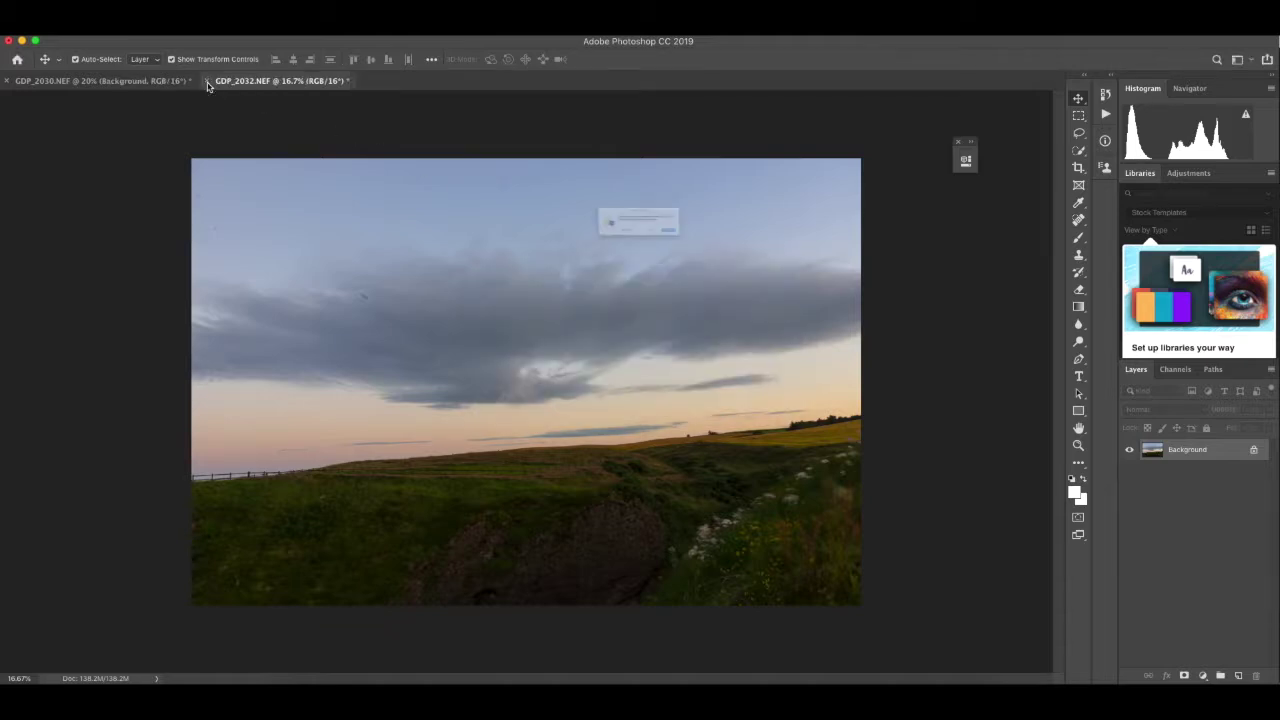
pyautogui.click(612, 255)
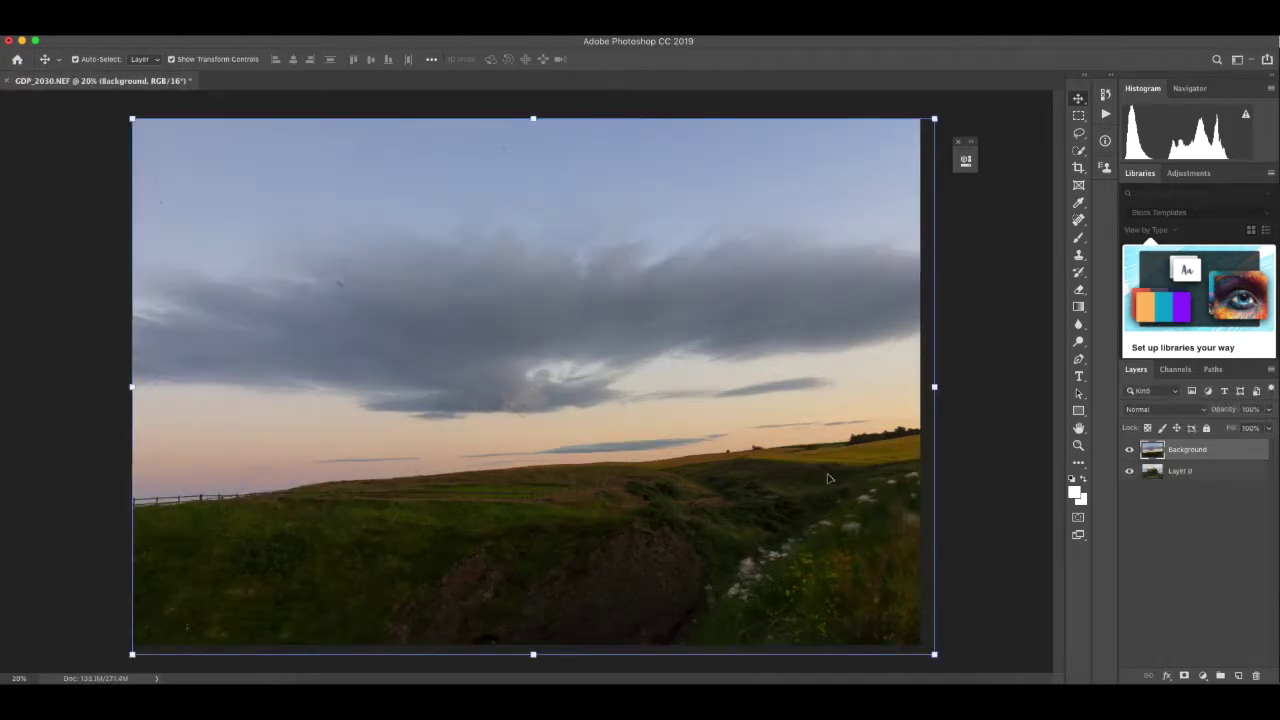
# Toggle the sky layer's visibility to compare, then lower its opacity so the castle shows through
pyautogui.click(1131, 451)
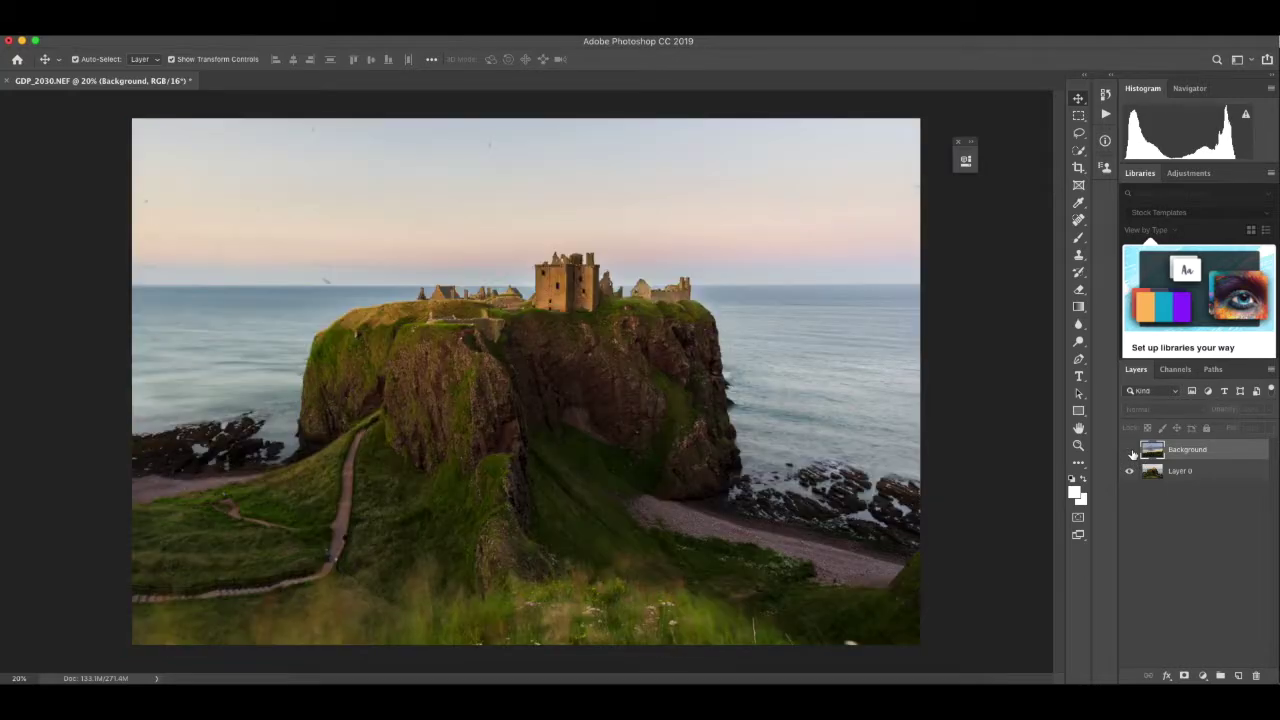
pyautogui.click(1131, 452)
pyautogui.click(1131, 452)
pyautogui.click(1131, 452)
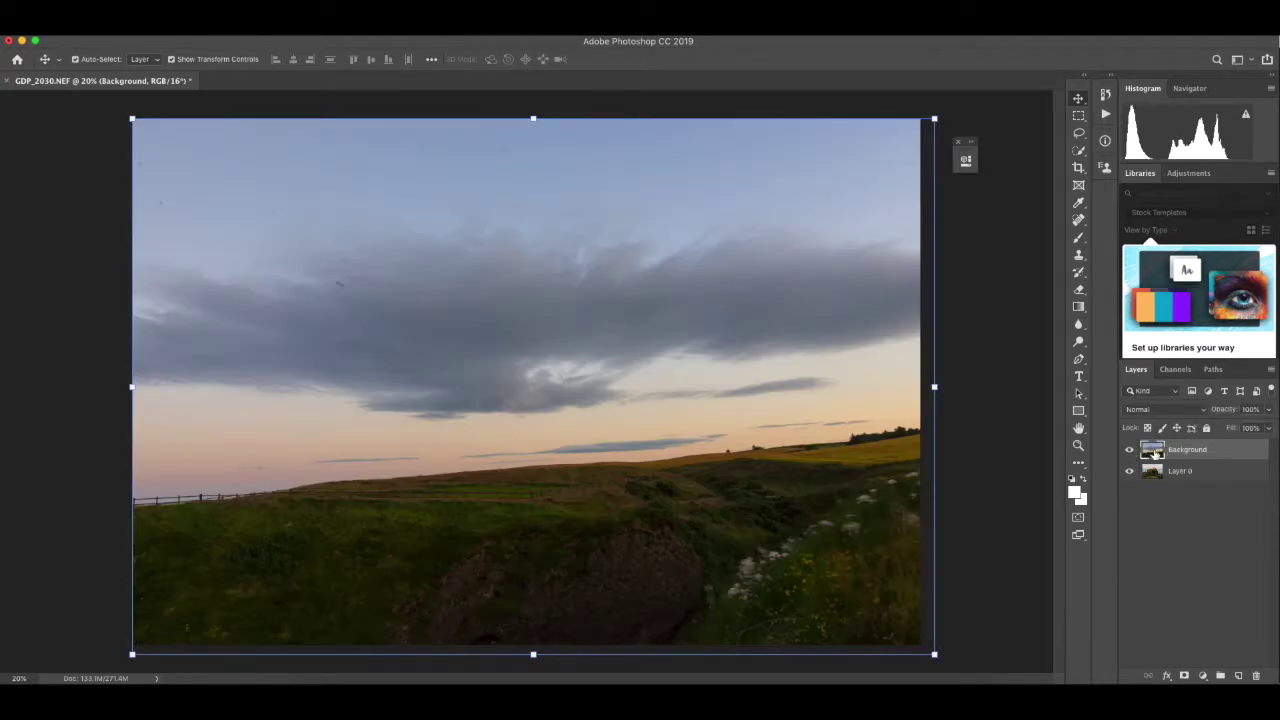
pyautogui.click(1270, 409)
pyautogui.moveTo(1266, 427); pyautogui.dragTo(1254, 427)
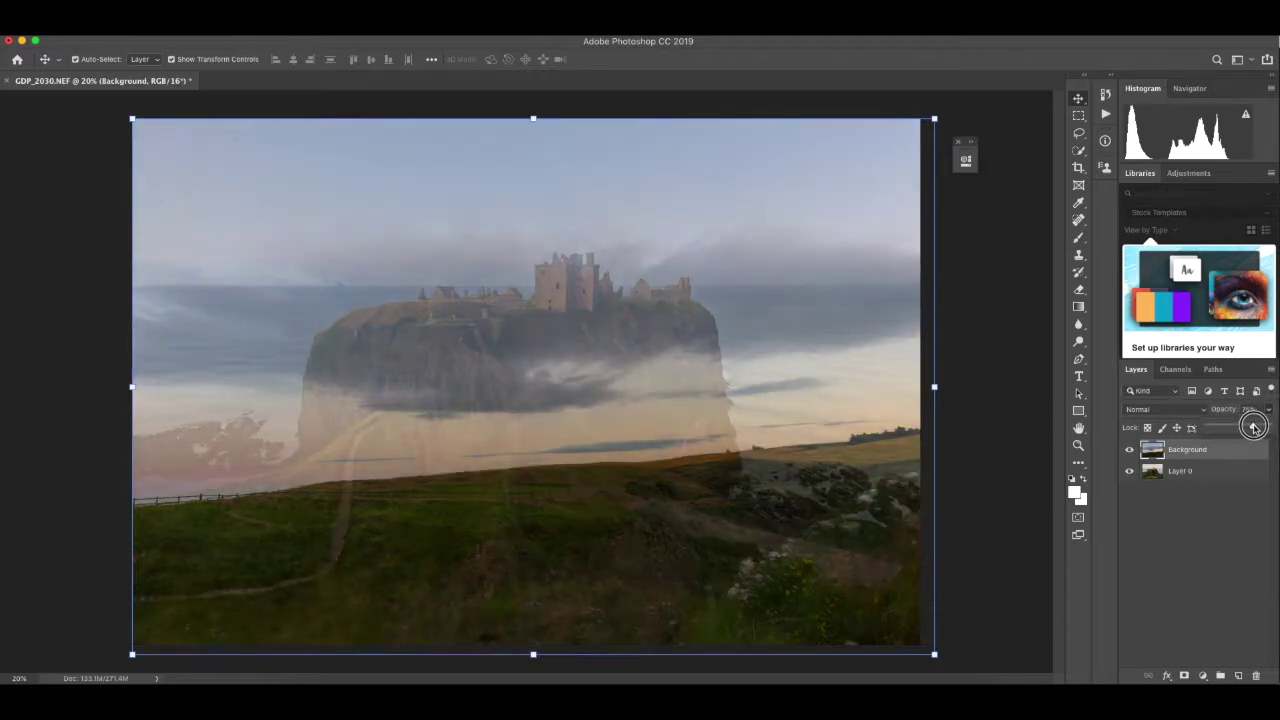
# Move and rotate the sky about 4.3° to line up with the castle's horizon
pyautogui.moveTo(629, 346); pyautogui.dragTo(629, 208)
pyautogui.moveTo(627, 272)
pyautogui.mouseDown()
pyautogui.moveTo(629, 249)
pyautogui.moveTo(629, 263)
pyautogui.mouseUp()
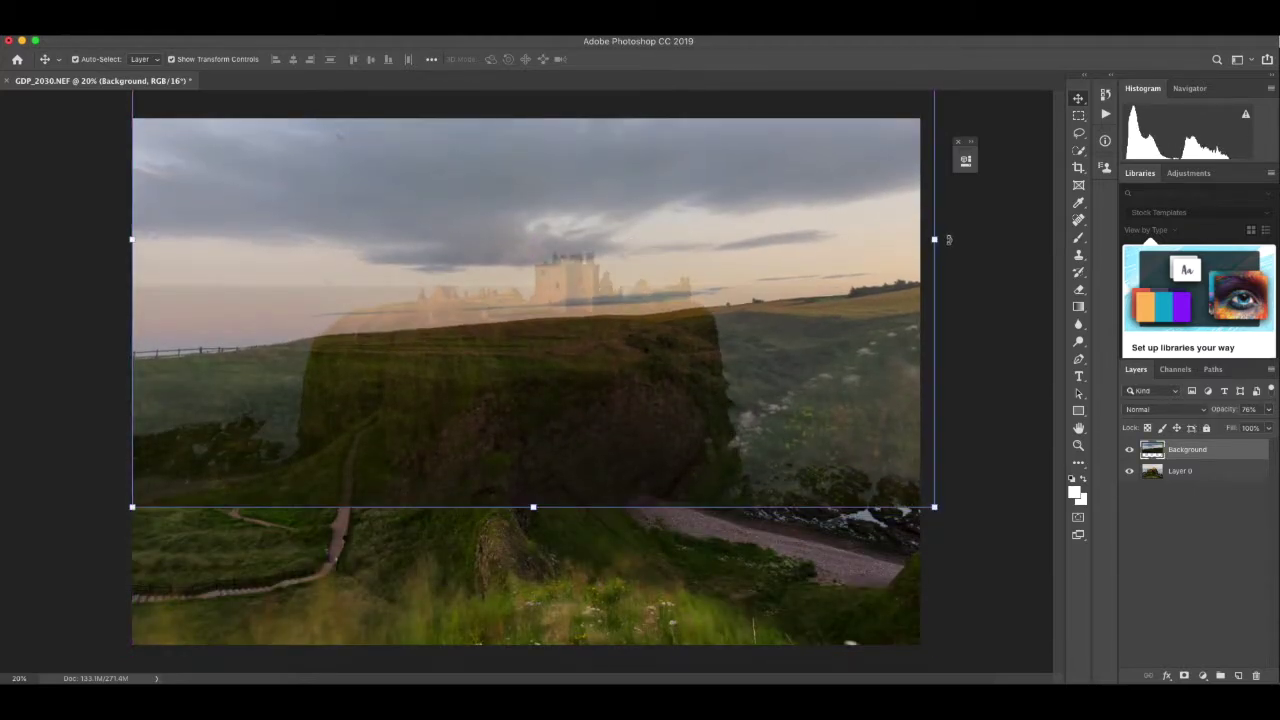
pyautogui.moveTo(949, 239); pyautogui.dragTo(951, 251)
pyautogui.moveTo(795, 293); pyautogui.dragTo(790, 307)
pyautogui.press('Left')
pyautogui.press('Left')
pyautogui.press('Left')
pyautogui.moveTo(748, 258); pyautogui.dragTo(742, 233)
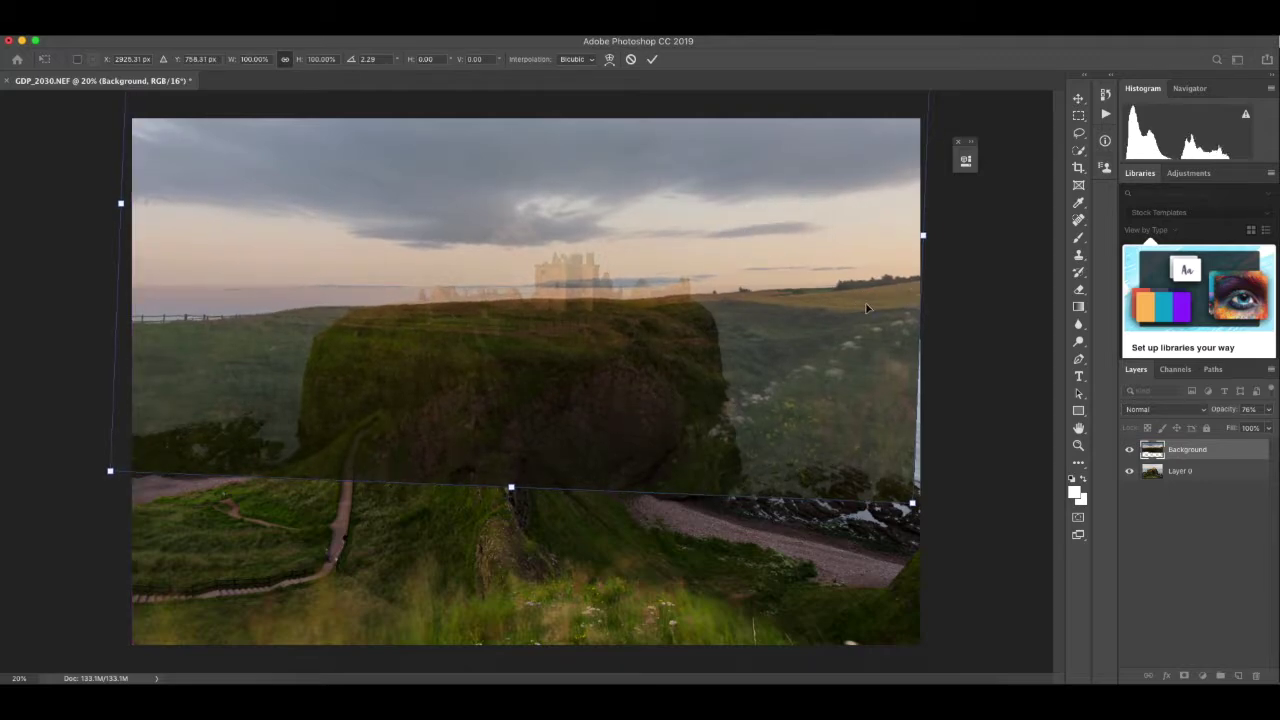
pyautogui.moveTo(936, 240); pyautogui.dragTo(934, 268)
pyautogui.moveTo(815, 303); pyautogui.dragTo(820, 296)
pyautogui.click(949, 257)
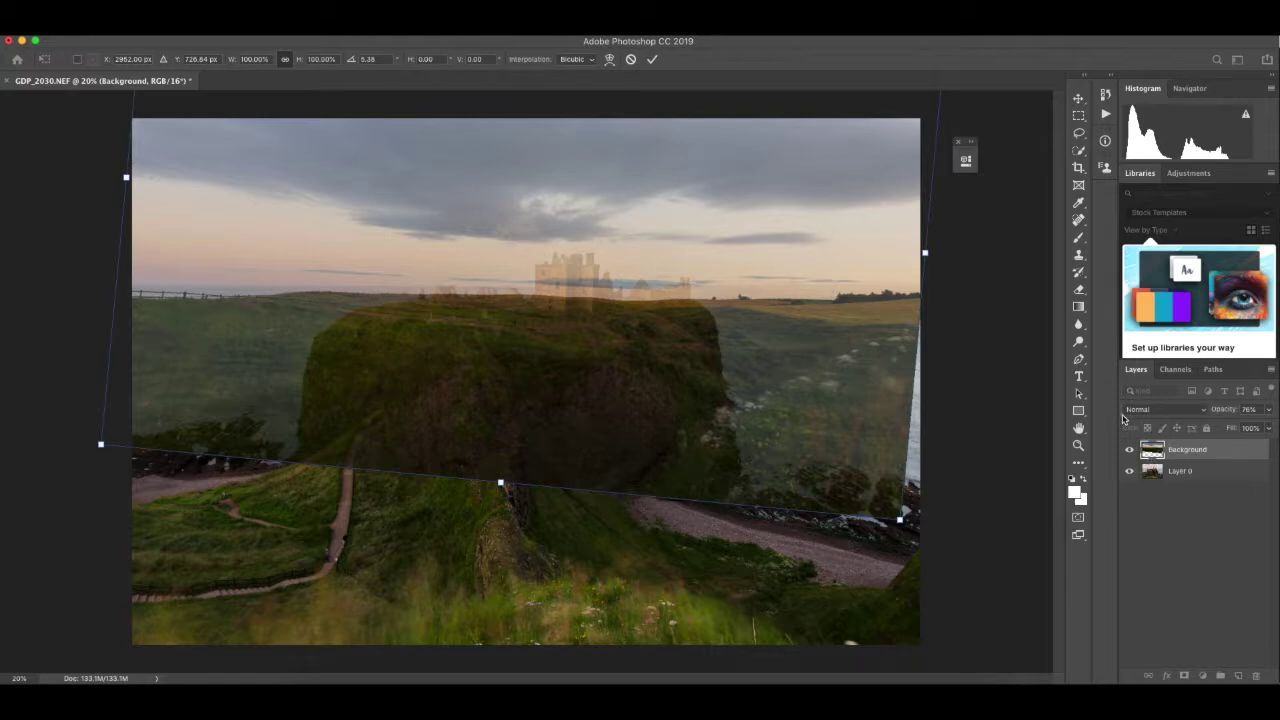
# Restore the sky layer to 100% opacity and place it below Layer 0
pyautogui.click(1269, 411)
pyautogui.moveTo(1257, 429); pyautogui.dragTo(1270, 428)
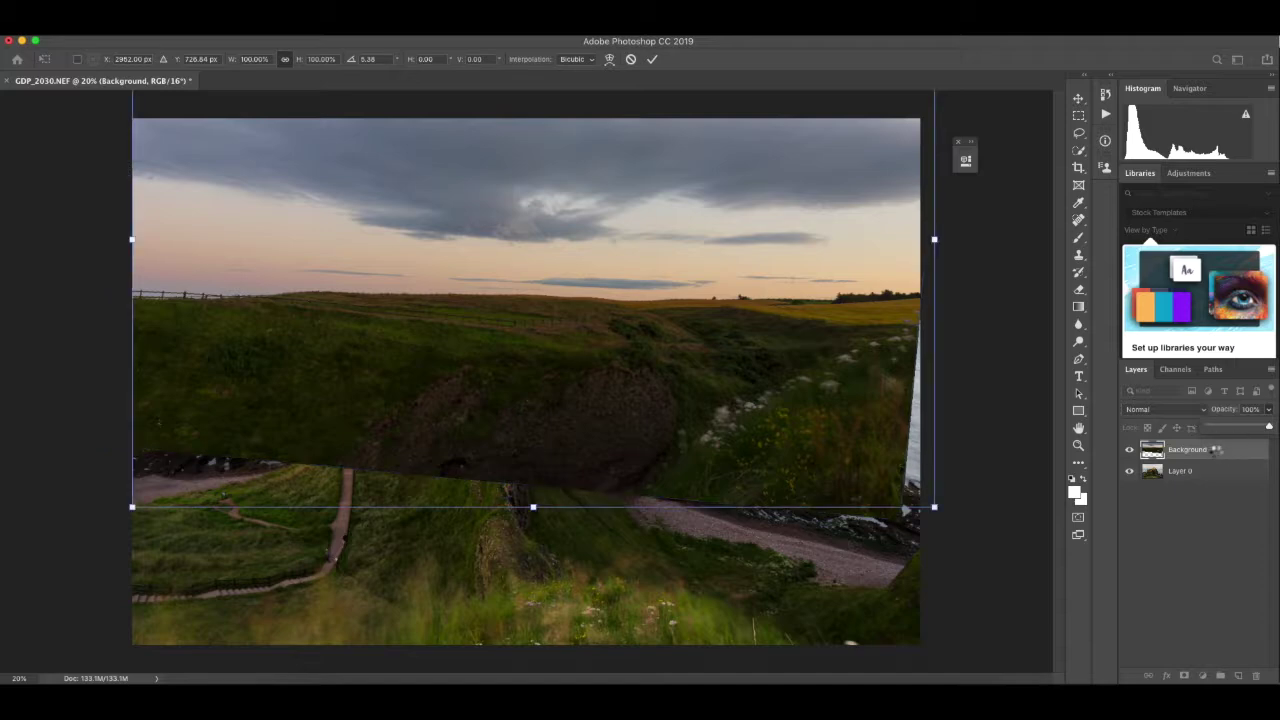
pyautogui.moveTo(1219, 457); pyautogui.dragTo(1220, 484)
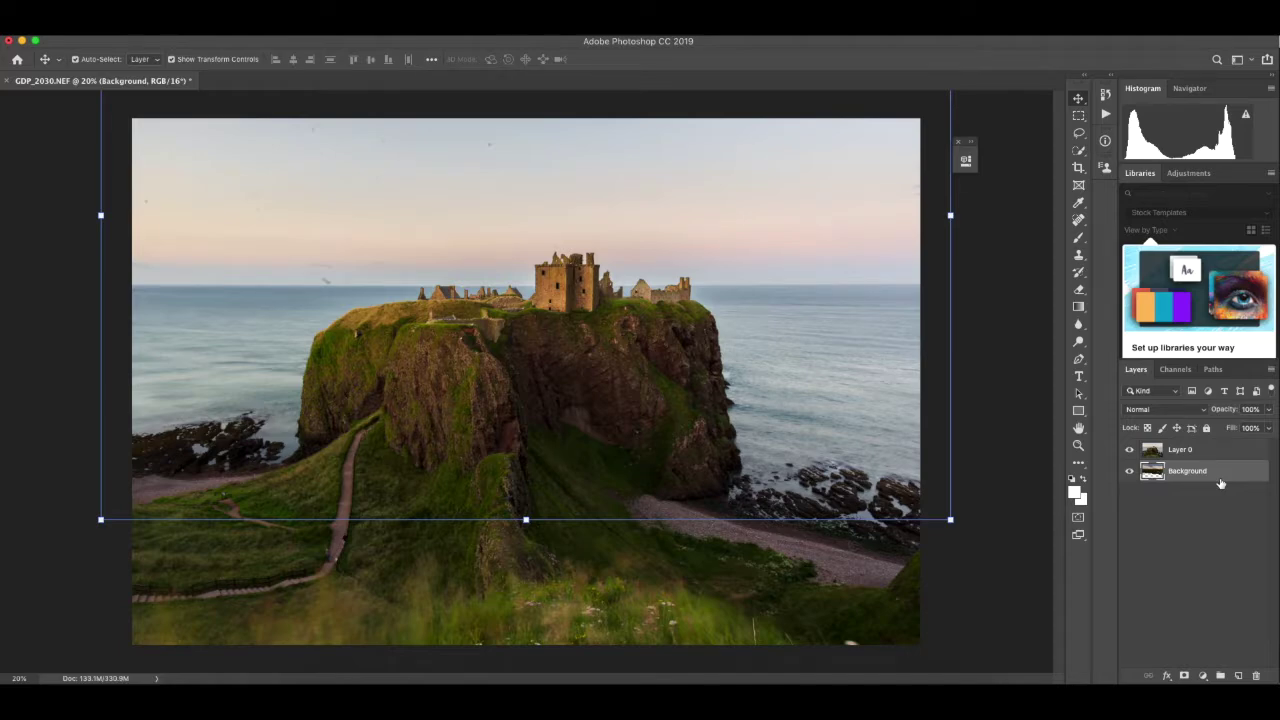
# Add a white layer mask to Layer 0, inverting it twice to preview the sky beneath
pyautogui.click(1222, 452)
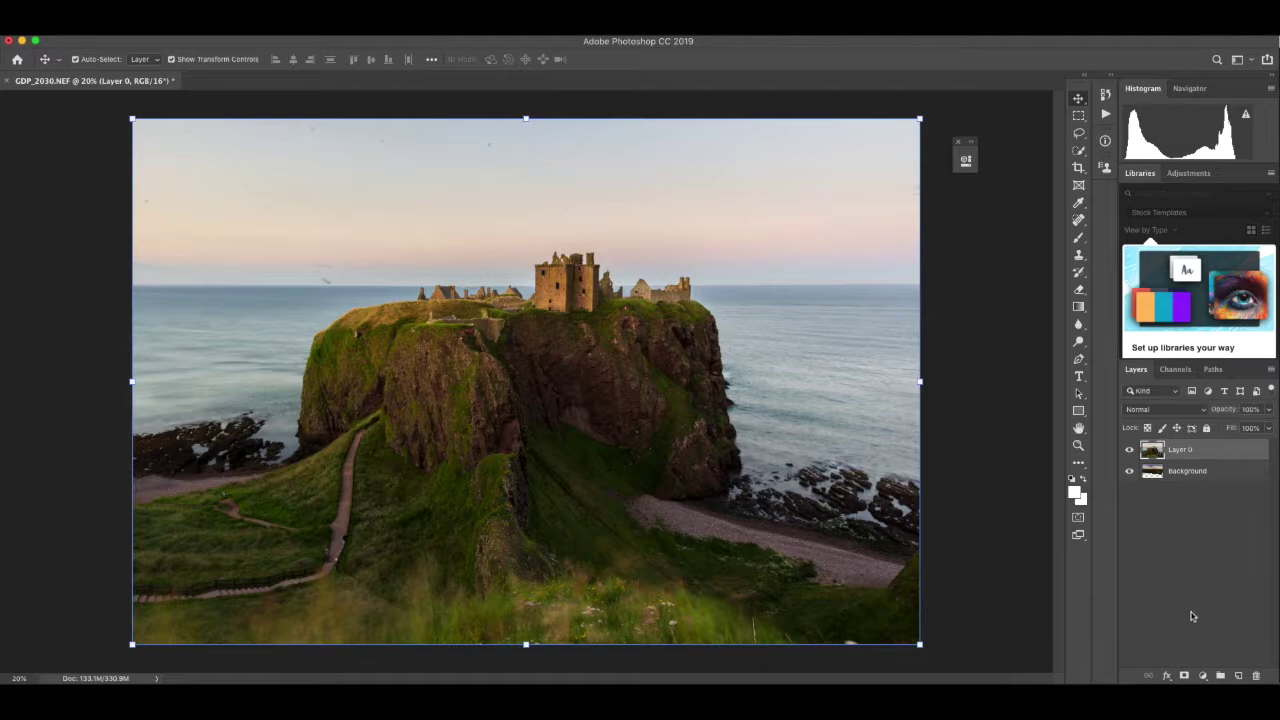
pyautogui.click(1184, 676)
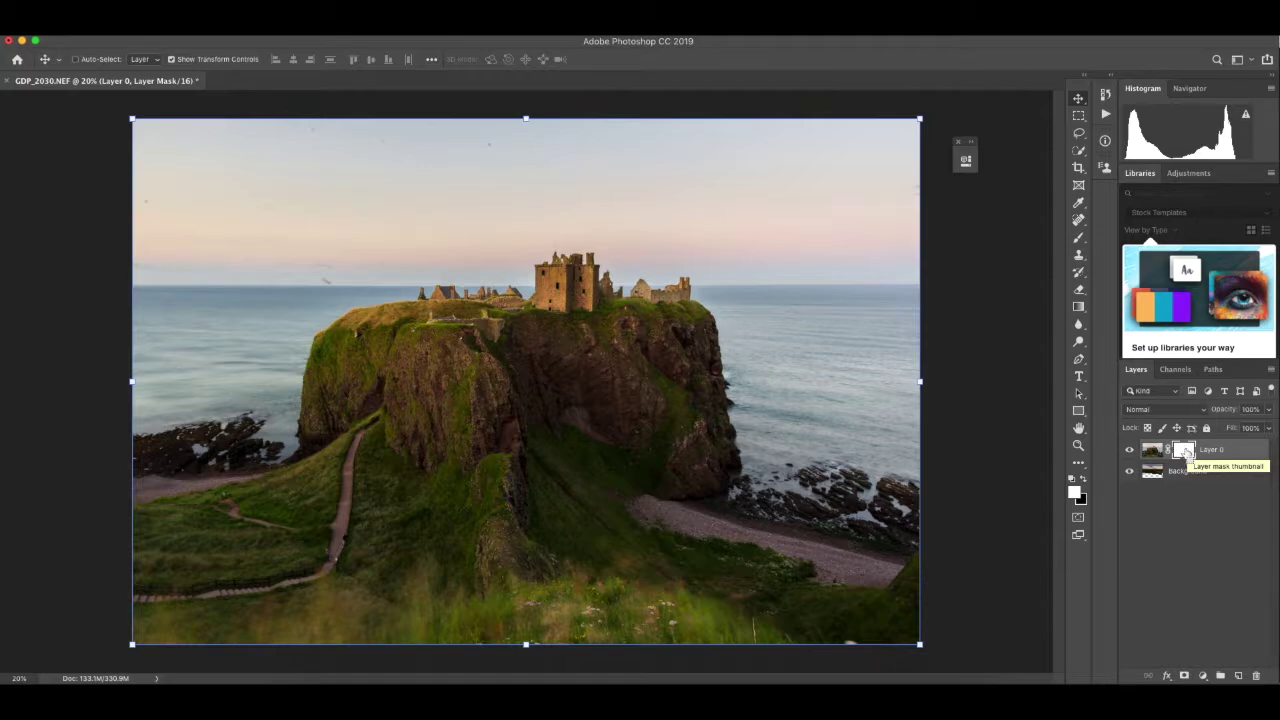
pyautogui.press('super+i')
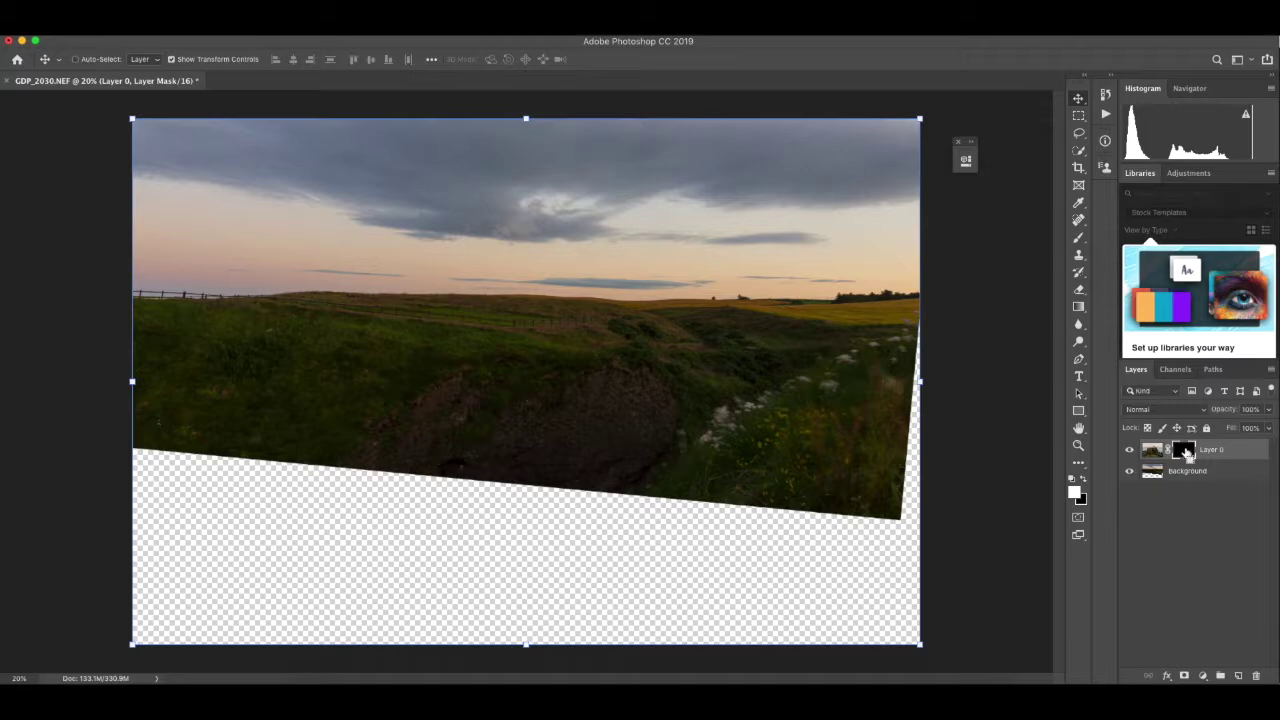
pyautogui.press('super+i')
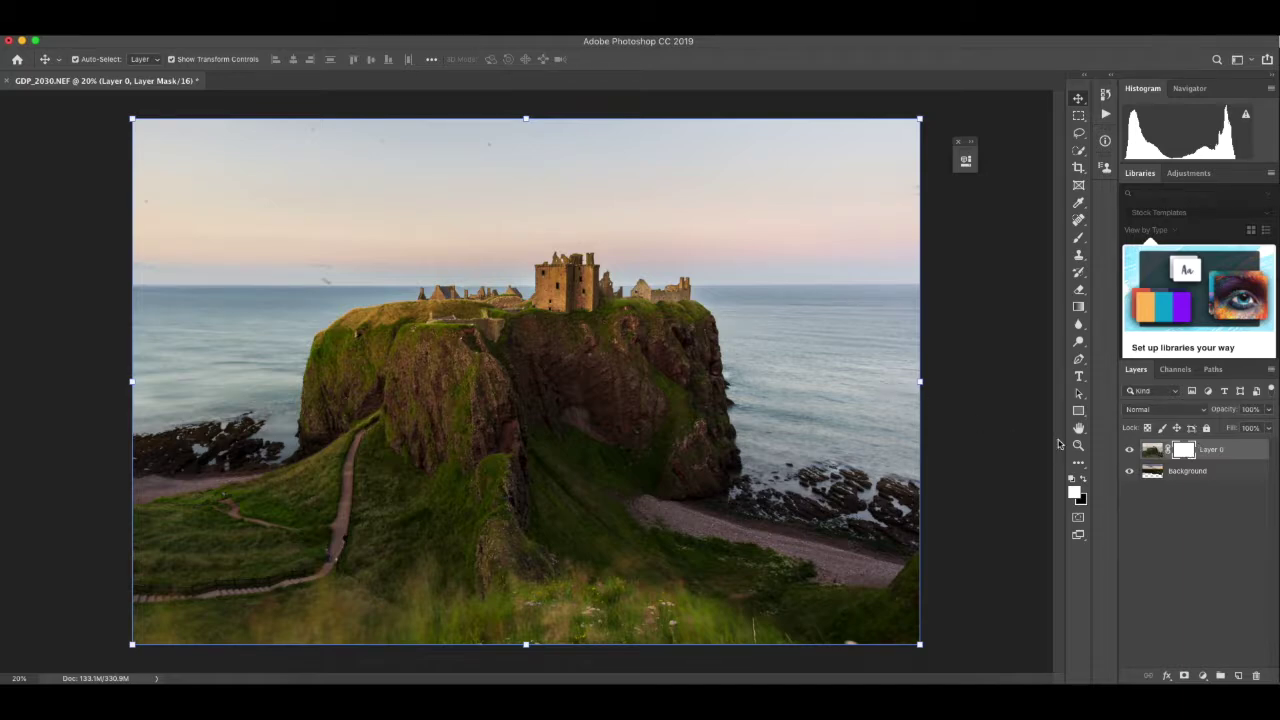
pyautogui.click(1079, 240)
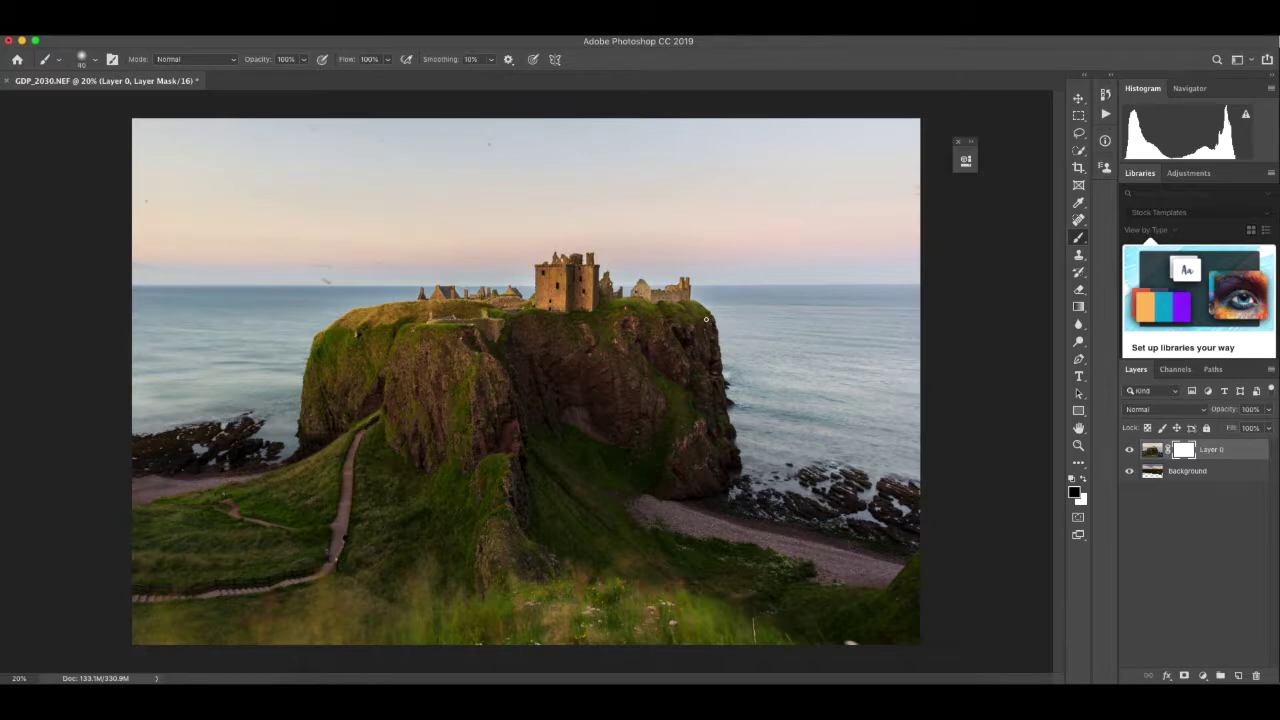
# Enlarge the brush and test-paint the castle mask, fading it out then painting it back
pyautogui.press(']')
pyautogui.press(']')
pyautogui.press(']')
pyautogui.press(']')
pyautogui.press(']')
pyautogui.press(']')
pyautogui.press(']')
pyautogui.press(']')
pyautogui.press(']')
pyautogui.press(']')
pyautogui.click(705, 340)
pyautogui.moveTo(546, 345)
pyautogui.mouseDown()
pyautogui.moveTo(855, 340)
pyautogui.moveTo(400, 357)
pyautogui.moveTo(786, 366)
pyautogui.mouseUp()
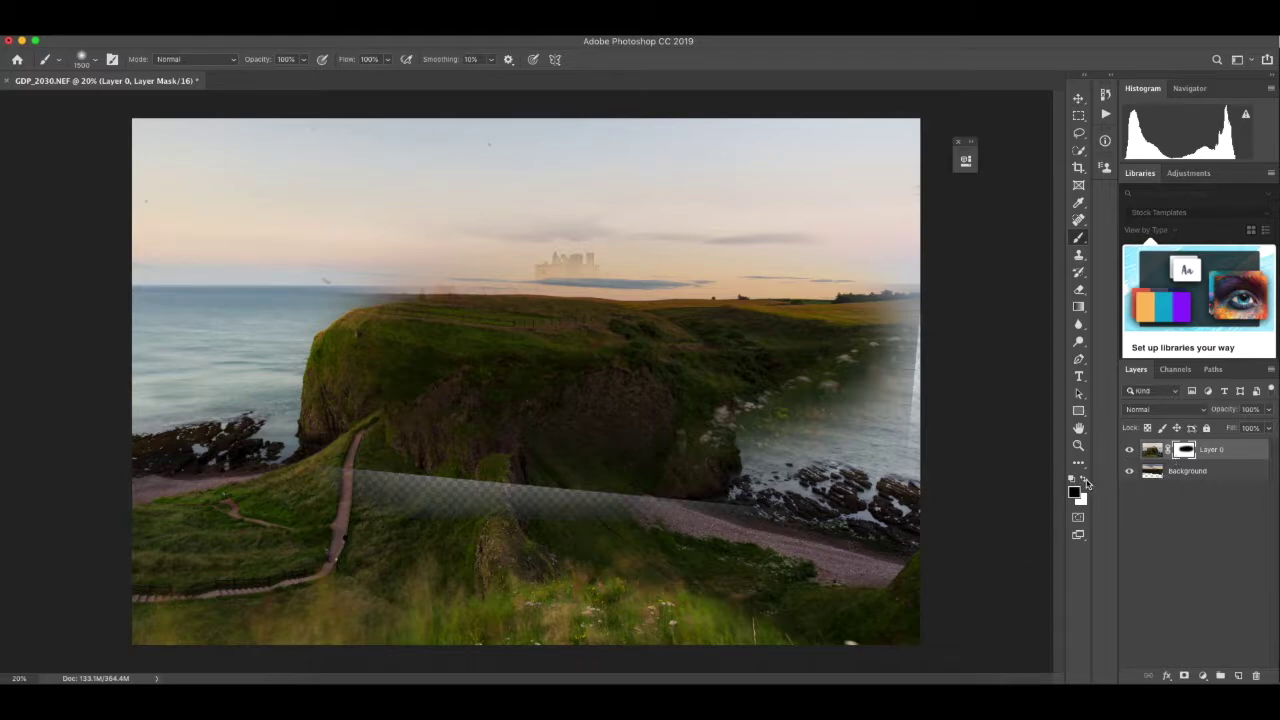
pyautogui.moveTo(880, 260)
pyautogui.mouseDown()
pyautogui.moveTo(300, 271)
pyautogui.moveTo(920, 409)
pyautogui.moveTo(443, 448)
pyautogui.moveTo(114, 500)
pyautogui.moveTo(986, 514)
pyautogui.moveTo(857, 186)
pyautogui.moveTo(155, 175)
pyautogui.mouseUp()
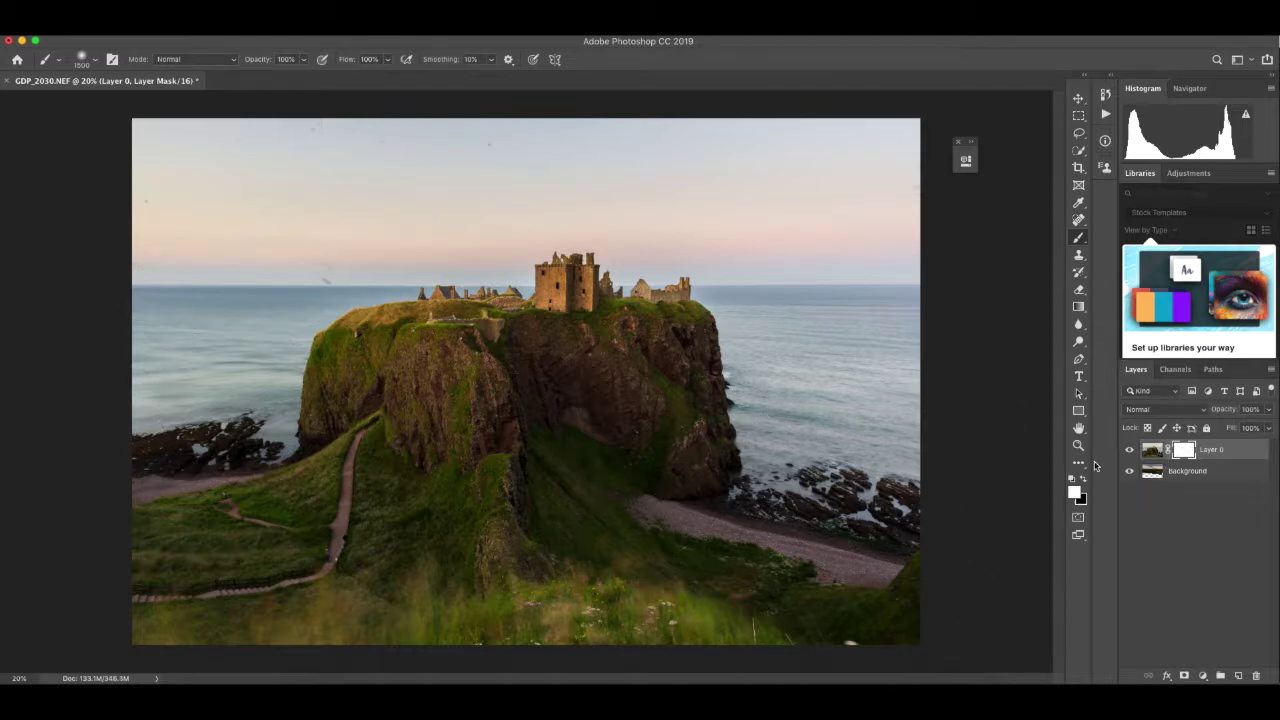
# Set the brush to 1400 px with 0% hardness
pyautogui.press('[')
pyautogui.click(92, 63)
pyautogui.moveTo(78, 133)
pyautogui.mouseDown()
pyautogui.moveTo(149, 130)
pyautogui.moveTo(64, 130)
pyautogui.mouseUp()
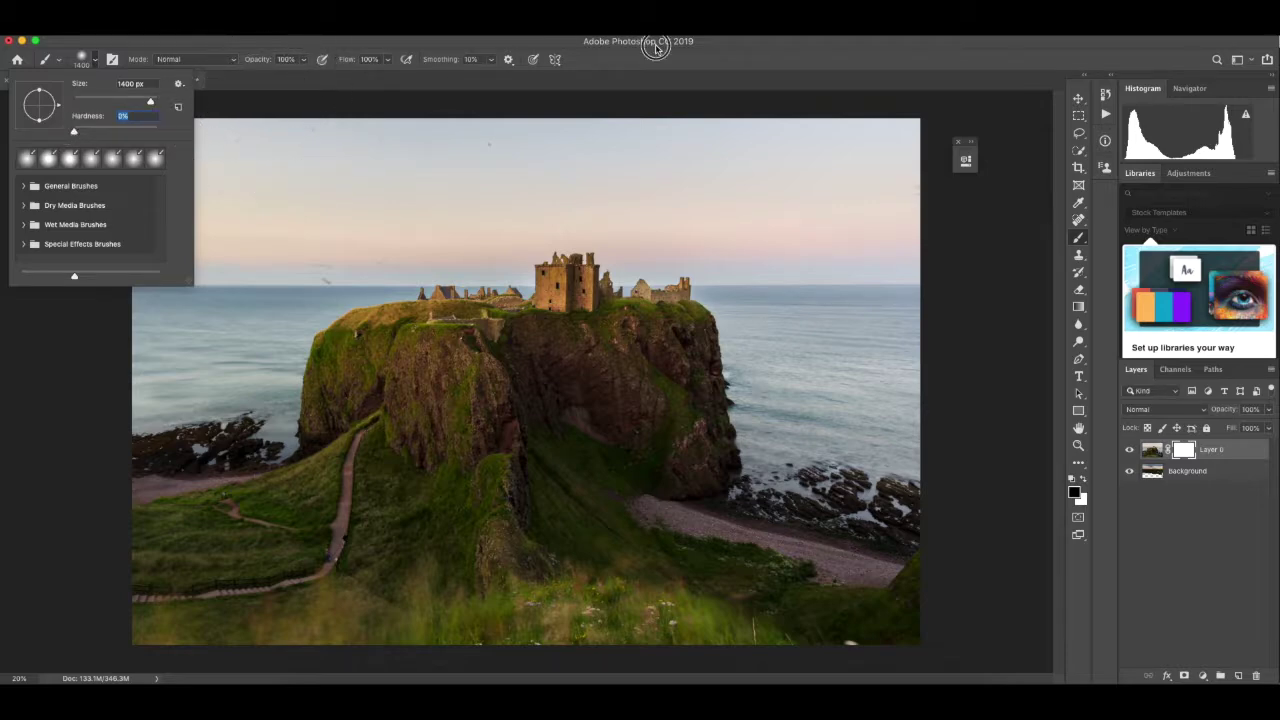
# Paint soft strokes on the mask revealing dark clouds across the top of the sky
pyautogui.press('Return')
pyautogui.moveTo(106, 171)
pyautogui.mouseDown()
pyautogui.moveTo(235, 157)
pyautogui.moveTo(140, 156)
pyautogui.moveTo(262, 140)
pyautogui.moveTo(467, 145)
pyautogui.mouseUp()
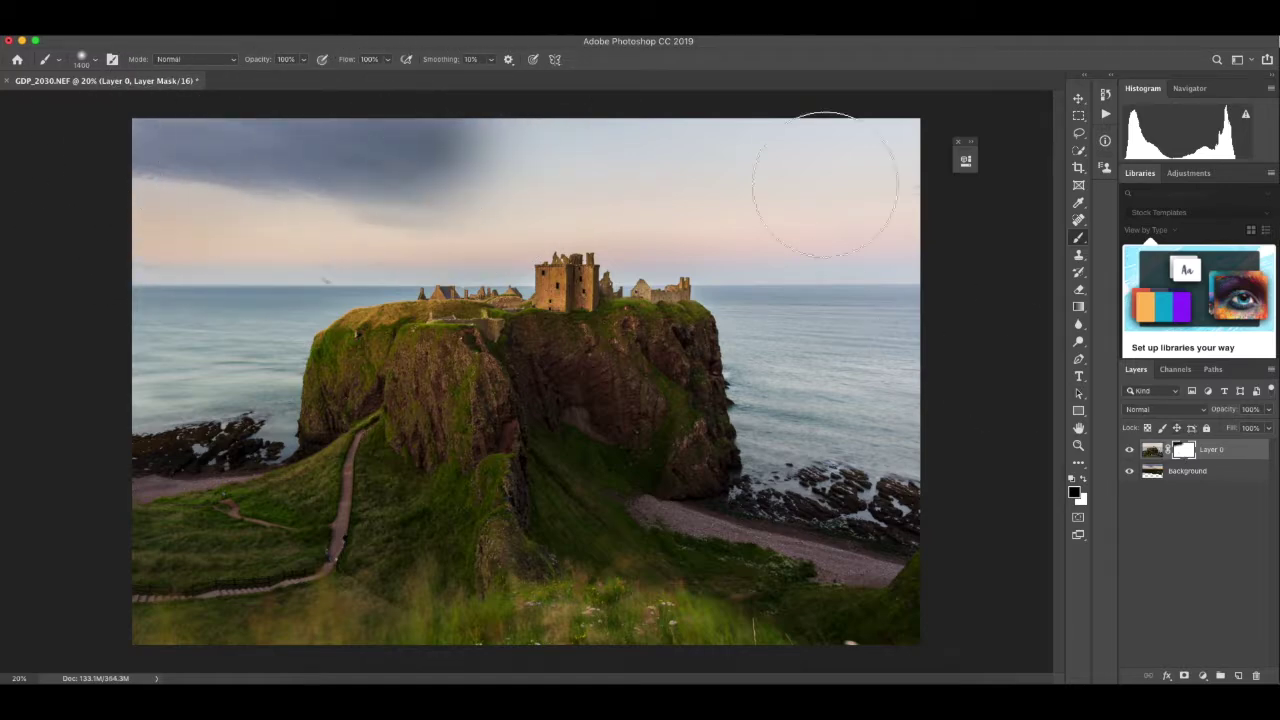
pyautogui.press(']')
pyautogui.press(']')
pyautogui.press(']')
pyautogui.moveTo(863, 149)
pyautogui.mouseDown()
pyautogui.moveTo(680, 143)
pyautogui.moveTo(870, 145)
pyautogui.moveTo(617, 111)
pyautogui.moveTo(460, 109)
pyautogui.moveTo(531, 131)
pyautogui.moveTo(410, 130)
pyautogui.mouseUp()
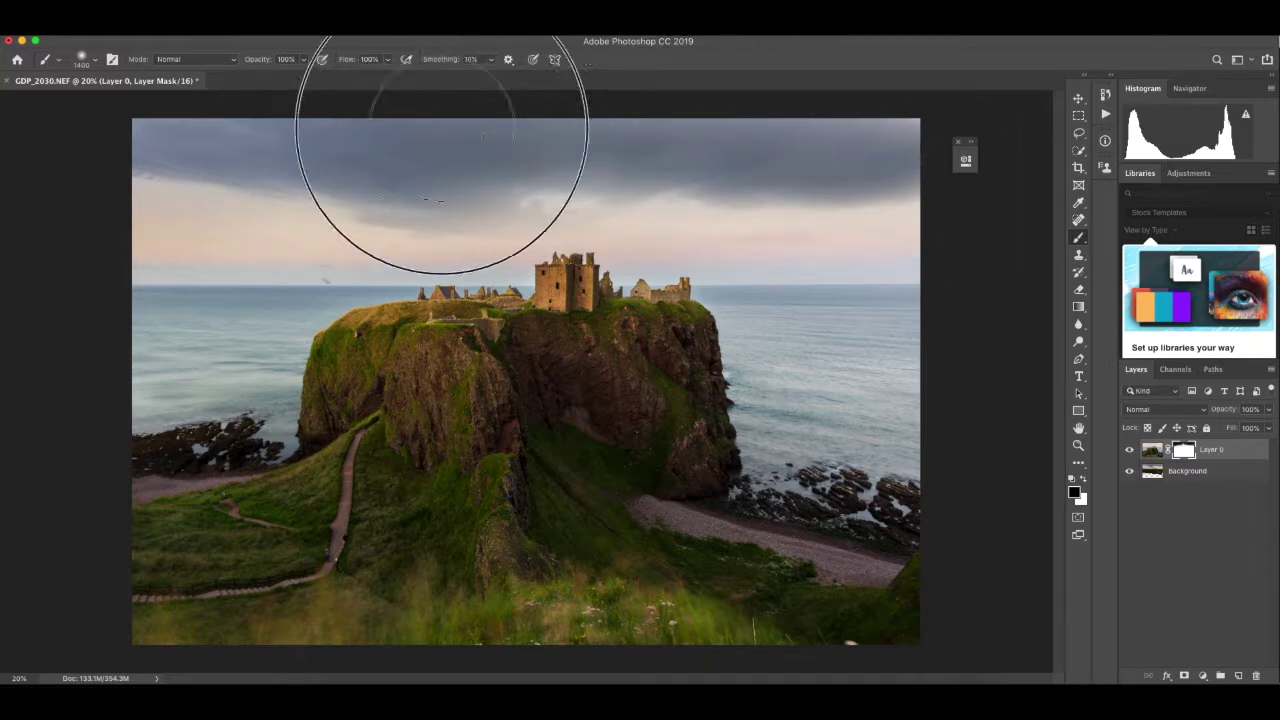
pyautogui.press('[')
pyautogui.press('[')
pyautogui.press('[')
pyautogui.press('[')
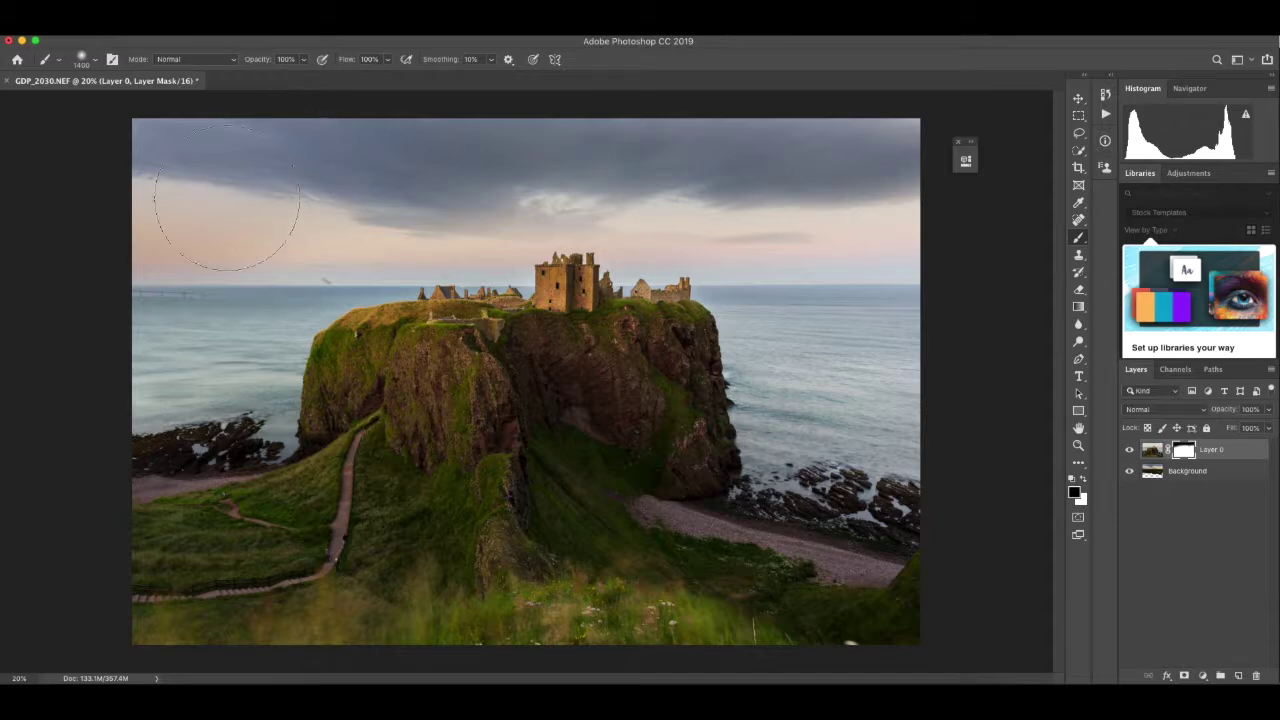
pyautogui.press(']')
pyautogui.press(']')
pyautogui.press(']')
pyautogui.press(']')
pyautogui.moveTo(323, 120)
pyautogui.mouseDown()
pyautogui.moveTo(603, 143)
pyautogui.moveTo(874, 197)
pyautogui.moveTo(945, 198)
pyautogui.mouseUp()
# Drop the brush to about 800 px and reveal more of the cloudy sky
pyautogui.press('[')
pyautogui.press('[')
pyautogui.press('[')
pyautogui.press('[')
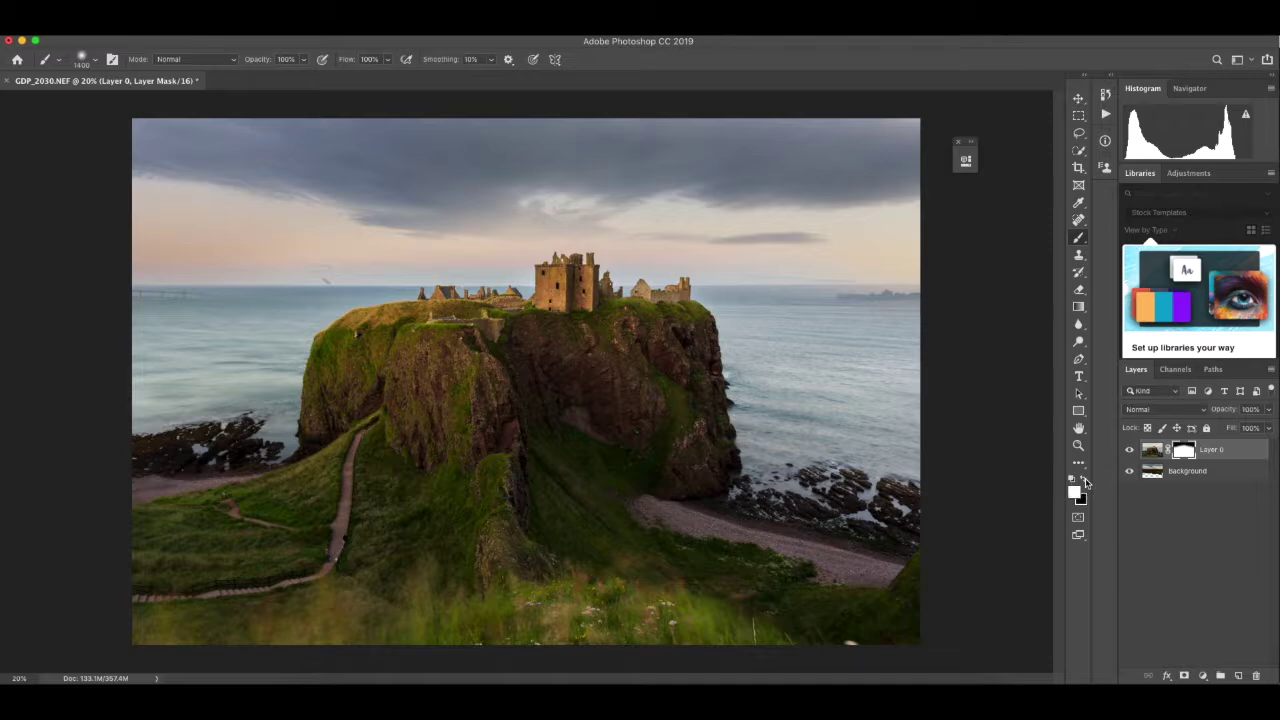
pyautogui.press(']')
pyautogui.press(']')
pyautogui.press('[')
pyautogui.press('[')
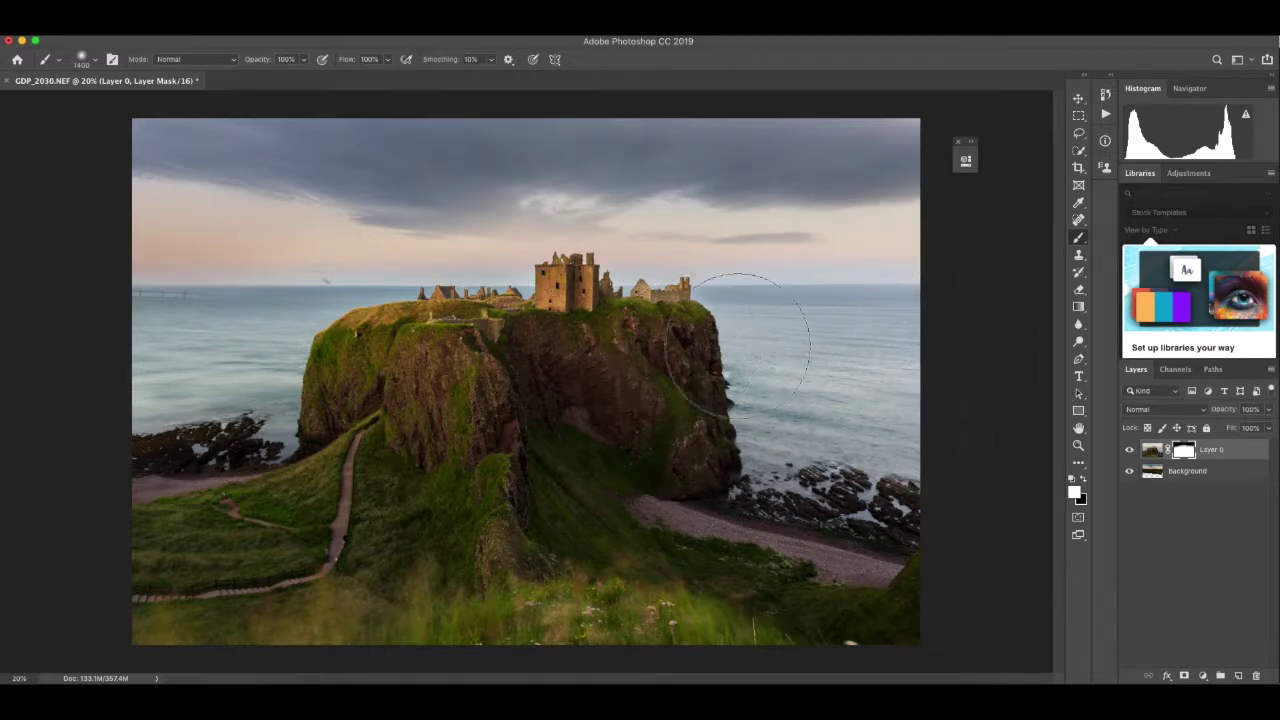
pyautogui.press(']')
pyautogui.press(']')
pyautogui.press(']')
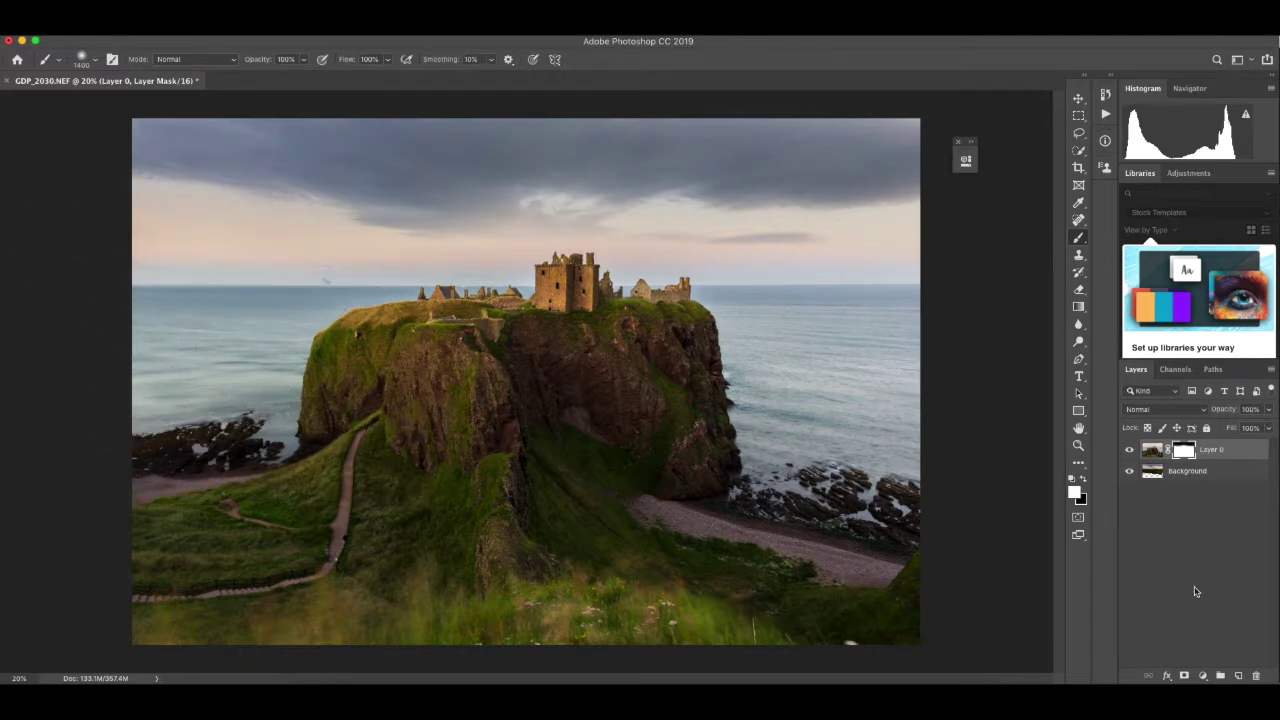
pyautogui.press(']')
pyautogui.press(']')
pyautogui.press('[')
pyautogui.press('[')
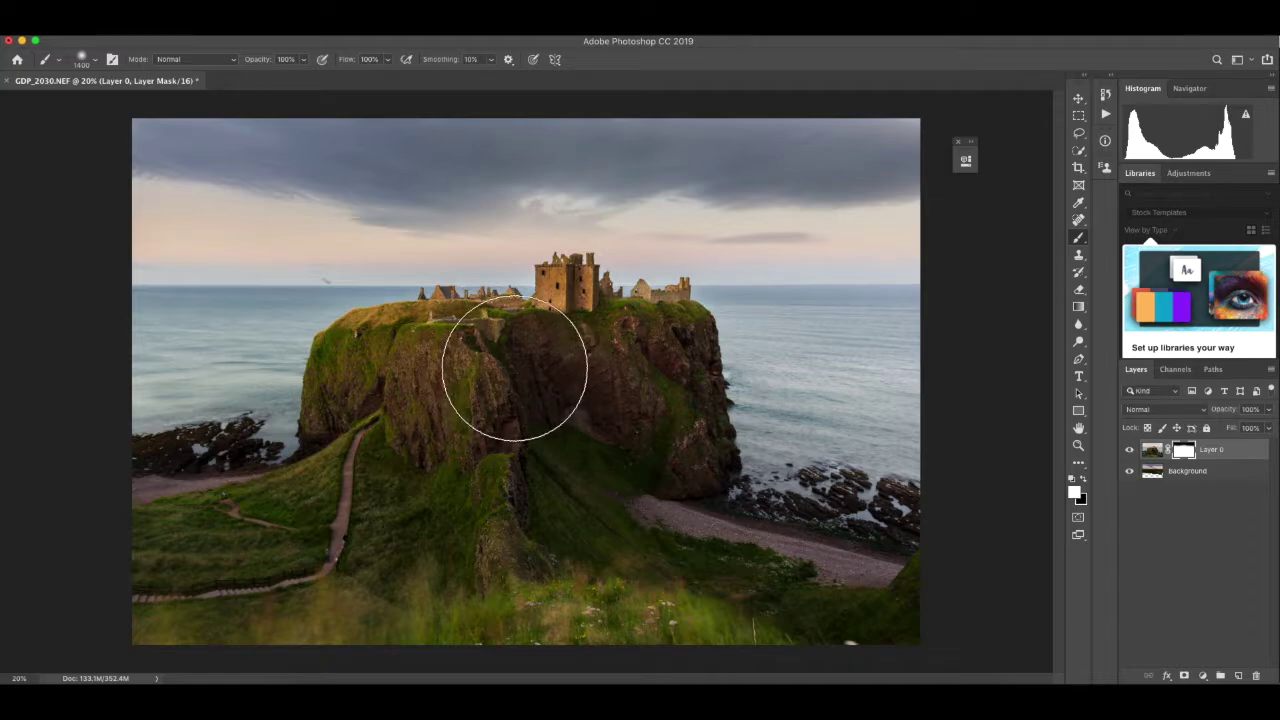
pyautogui.press('[')
pyautogui.press('[')
pyautogui.press('[')
pyautogui.press('[')
pyautogui.press('[')
pyautogui.press('[')
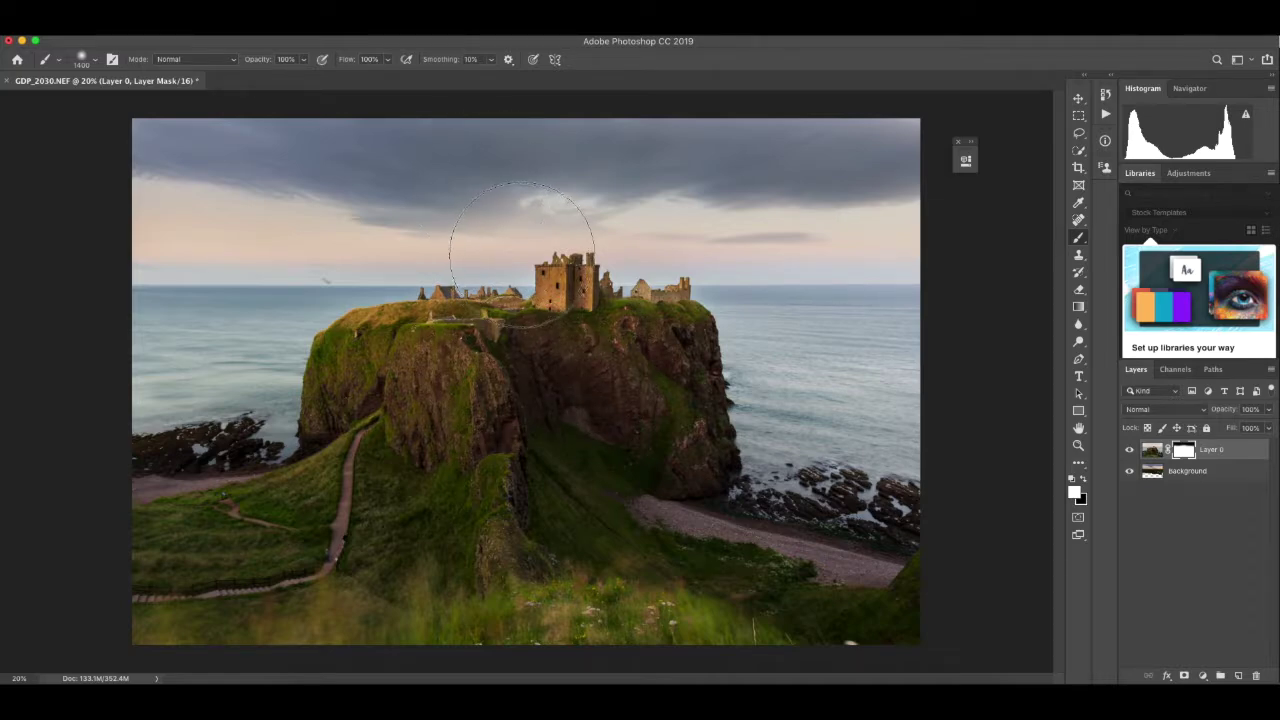
pyautogui.press('[')
pyautogui.press('[')
pyautogui.press('[')
pyautogui.moveTo(208, 215); pyautogui.dragTo(490, 191)
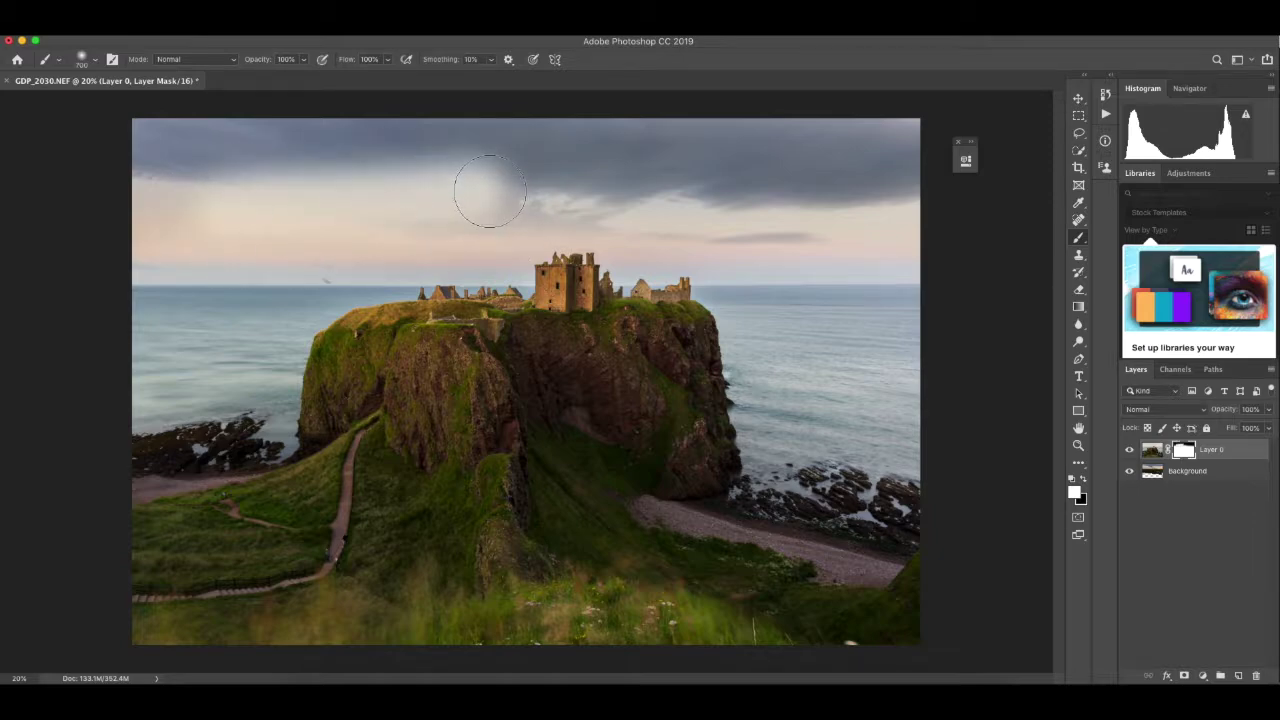
# Swap to black and paint smaller strokes across the sky above the castle
pyautogui.press('x')
pyautogui.moveTo(535, 177)
pyautogui.mouseDown()
pyautogui.moveTo(188, 192)
pyautogui.moveTo(199, 181)
pyautogui.moveTo(153, 150)
pyautogui.moveTo(265, 144)
pyautogui.moveTo(167, 211)
pyautogui.moveTo(207, 205)
pyautogui.moveTo(174, 217)
pyautogui.moveTo(418, 201)
pyautogui.moveTo(399, 210)
pyautogui.moveTo(434, 215)
pyautogui.moveTo(591, 192)
pyautogui.moveTo(924, 215)
pyautogui.moveTo(794, 200)
pyautogui.moveTo(918, 222)
pyautogui.moveTo(895, 226)
pyautogui.moveTo(662, 170)
pyautogui.moveTo(280, 110)
pyautogui.moveTo(400, 176)
pyautogui.moveTo(388, 170)
pyautogui.moveTo(499, 209)
pyautogui.moveTo(438, 228)
pyautogui.moveTo(552, 201)
pyautogui.moveTo(638, 207)
pyautogui.mouseUp()
pyautogui.press('[')
pyautogui.press('[')
pyautogui.press('[')
pyautogui.moveTo(484, 232)
pyautogui.mouseDown()
pyautogui.moveTo(621, 215)
pyautogui.moveTo(931, 230)
pyautogui.moveTo(703, 199)
pyautogui.mouseUp()
pyautogui.press(']')
pyautogui.press(']')
pyautogui.press(']')
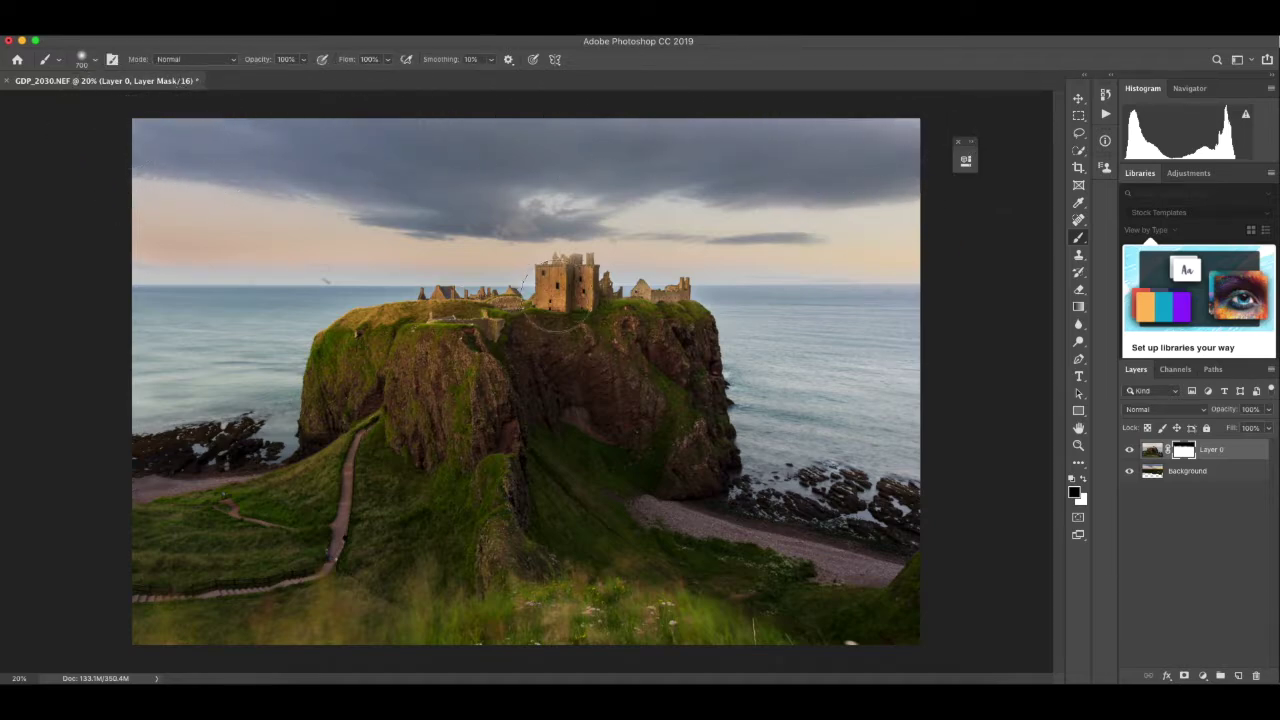
# Zoom in on the castle and shrink the brush from 250 to about 70 px for detail
pyautogui.scroll(6, 598, 296)
pyautogui.scroll(-4, 548, 290)
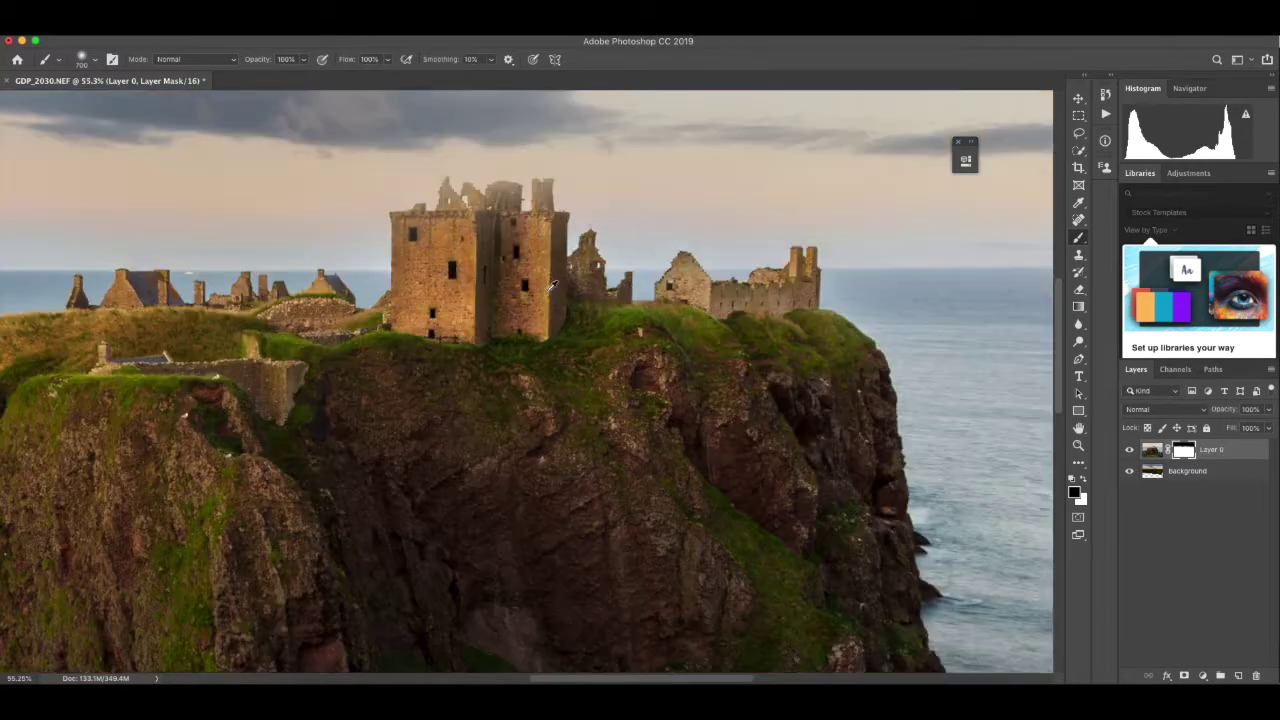
pyautogui.scroll(3, 560, 260)
pyautogui.hscroll(-2, 560, 260)
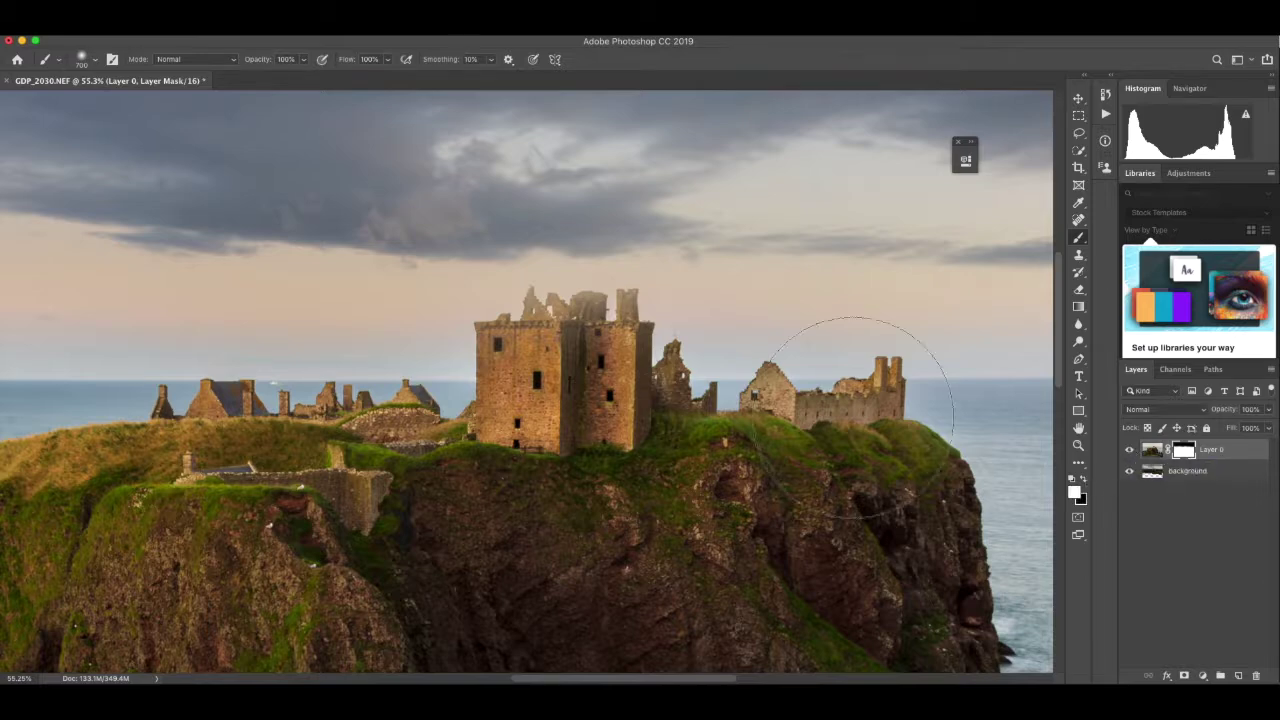
pyautogui.press('[')
pyautogui.press('[')
pyautogui.press('[')
pyautogui.press('[')
pyautogui.press('[')
pyautogui.press('[')
pyautogui.press('[')
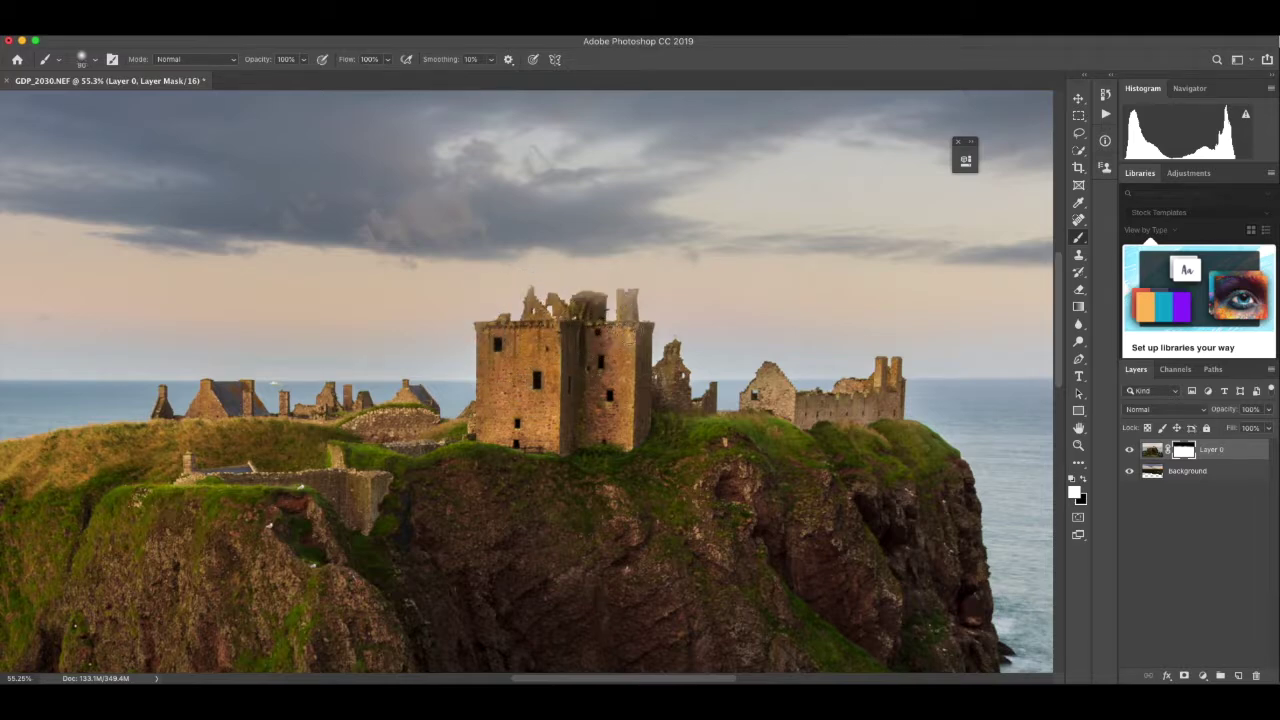
pyautogui.press('[')
pyautogui.press('[')
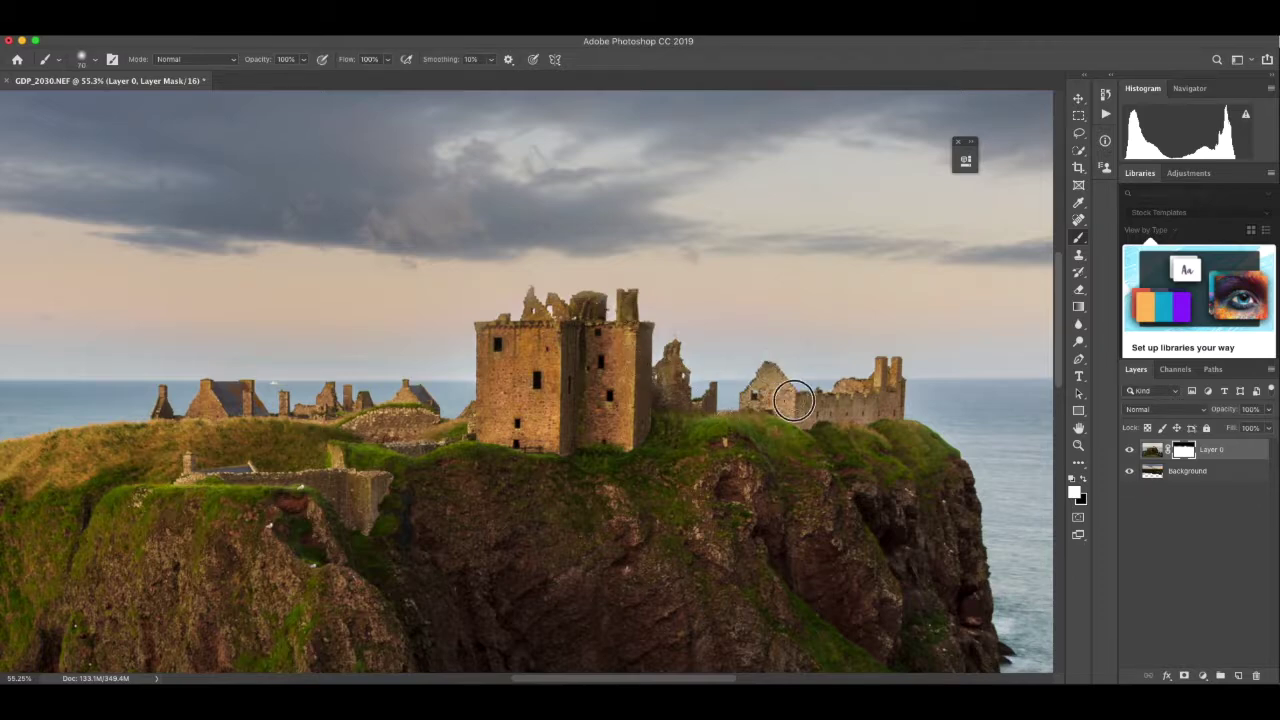
# Work along the horizon and sea, adjusting the brush size to refine the mask edges
pyautogui.hscroll(-3, 484, 404)
pyautogui.hscroll(-5, 484, 408)
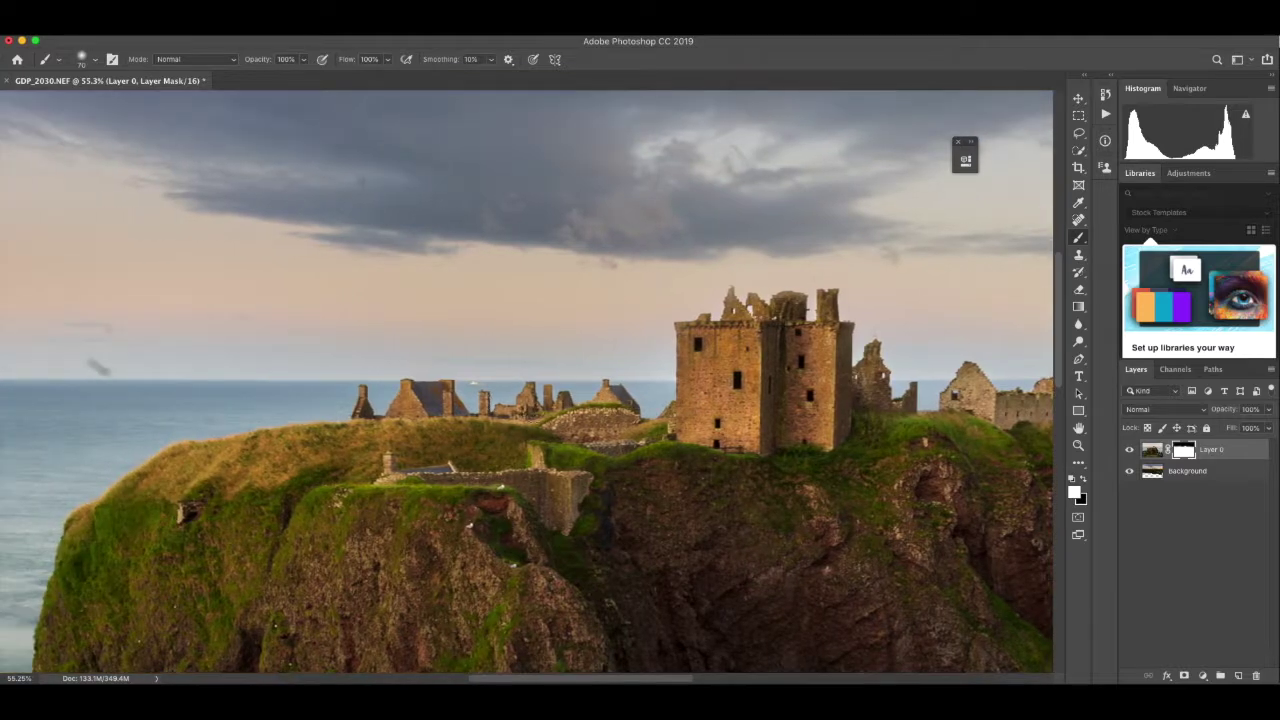
pyautogui.hscroll(-20, 425, 393)
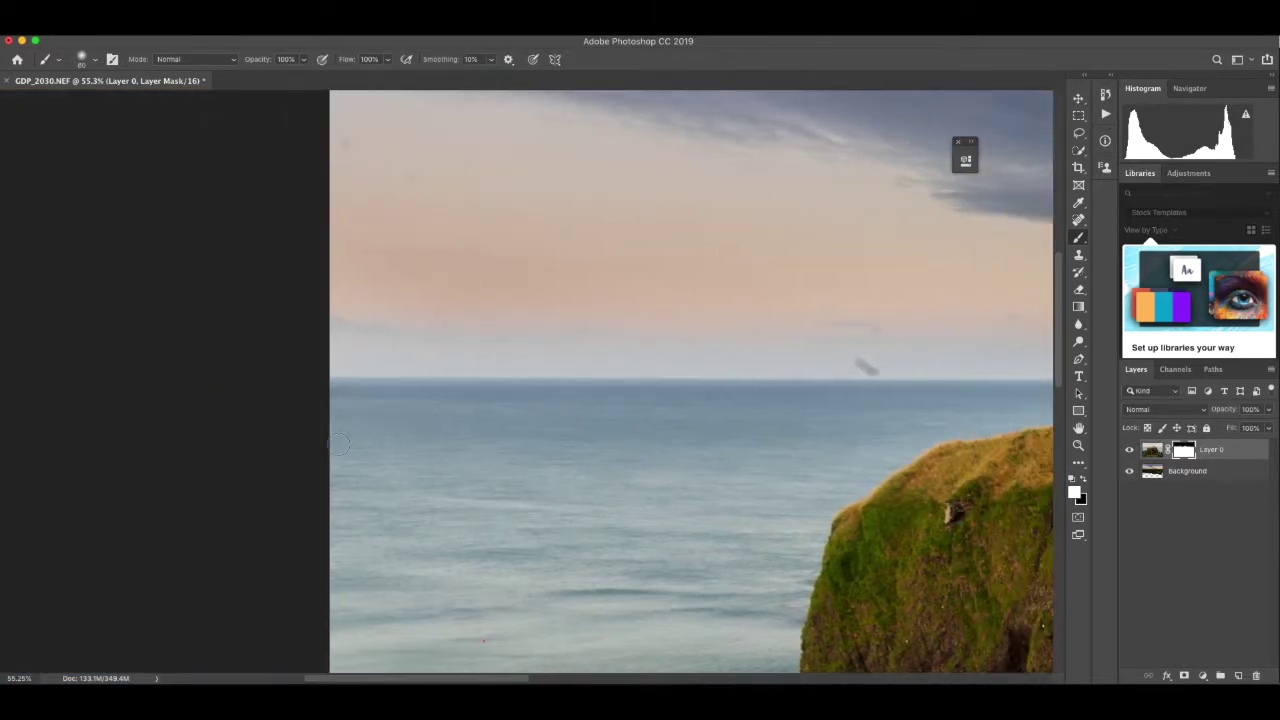
pyautogui.press(']')
pyautogui.press(']')
pyautogui.press(']')
pyautogui.press(']')
pyautogui.press(']')
pyautogui.press(']')
pyautogui.press(']')
pyautogui.press(']')
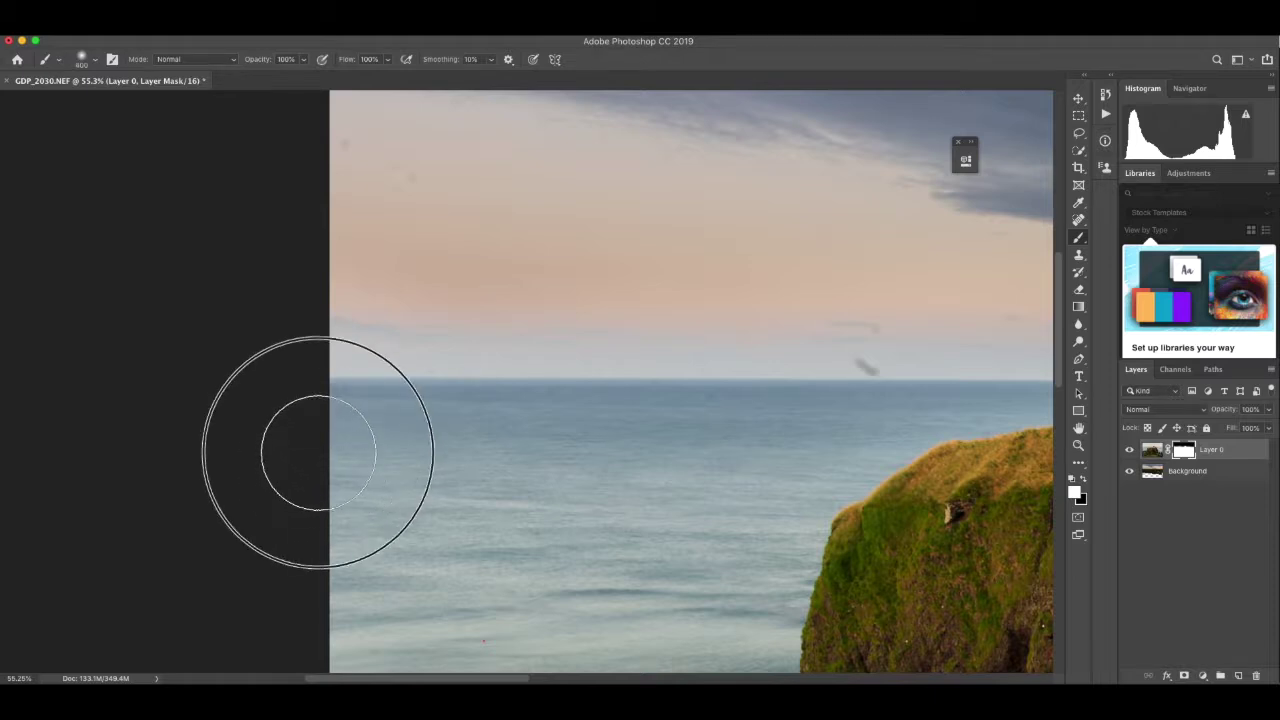
pyautogui.hscroll(15, 591, 428)
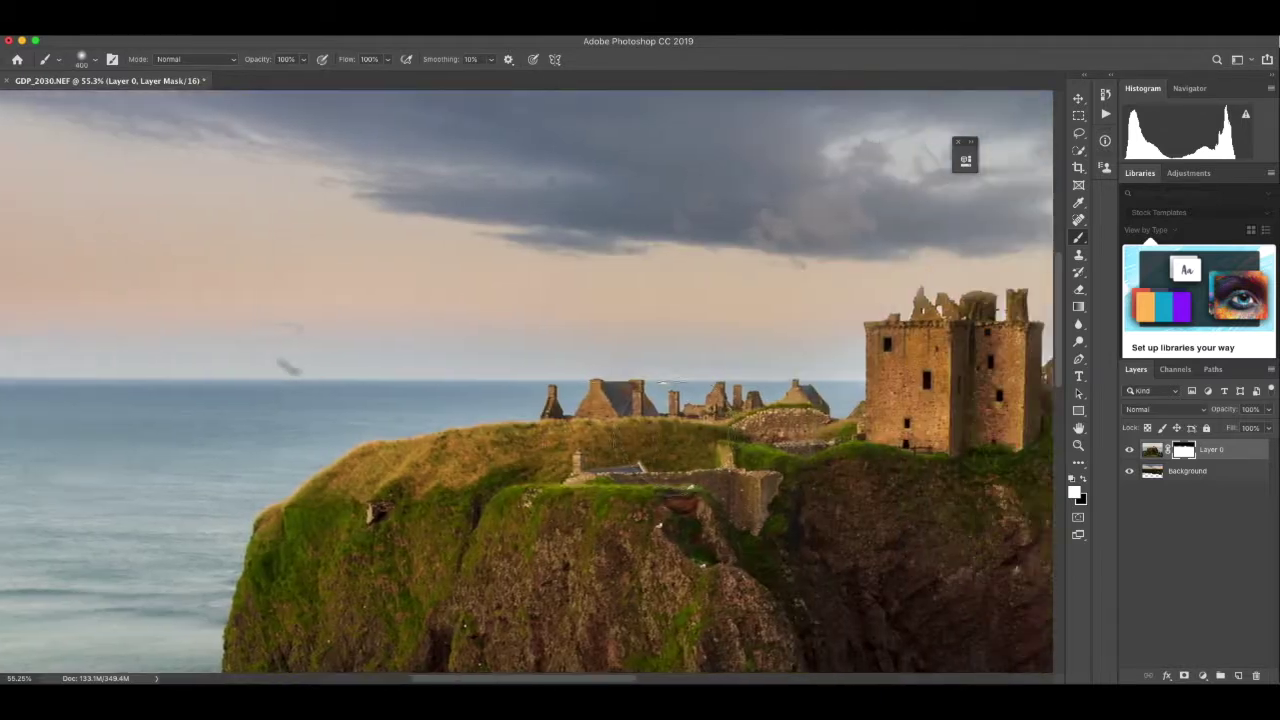
pyautogui.hscroll(20, 576, 440)
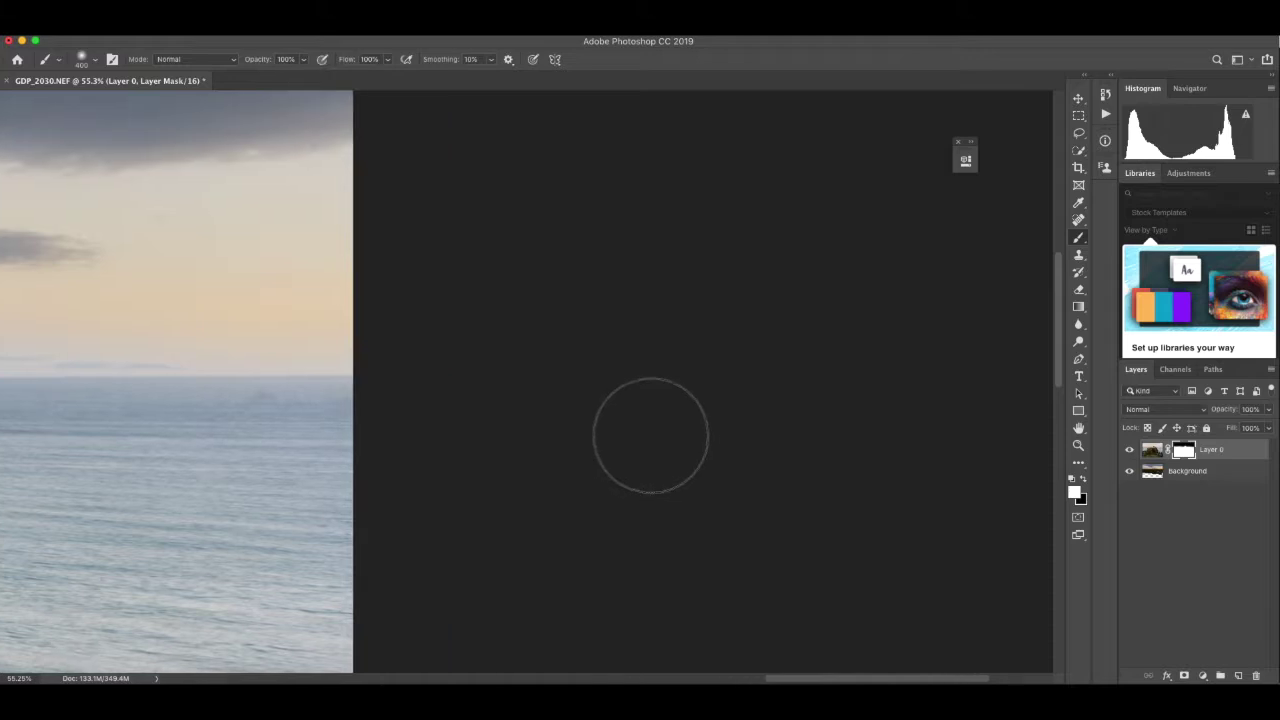
pyautogui.hscroll(-15, 482, 430)
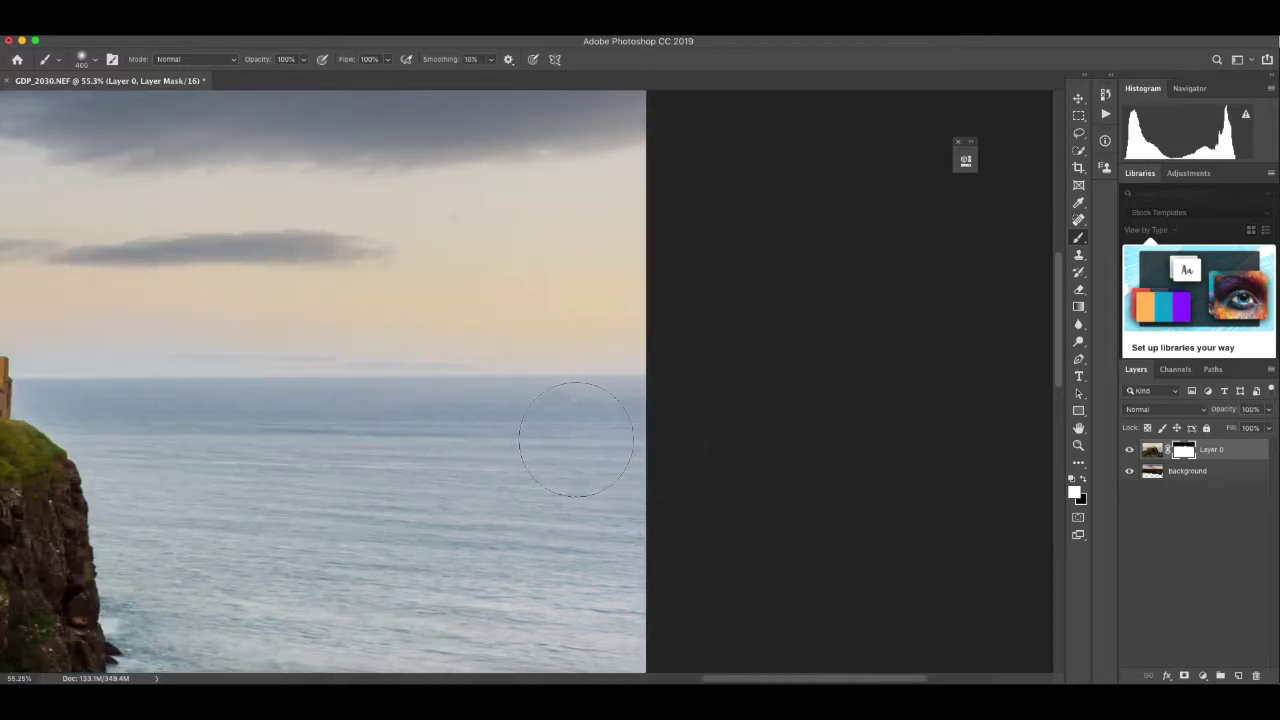
pyautogui.press(']')
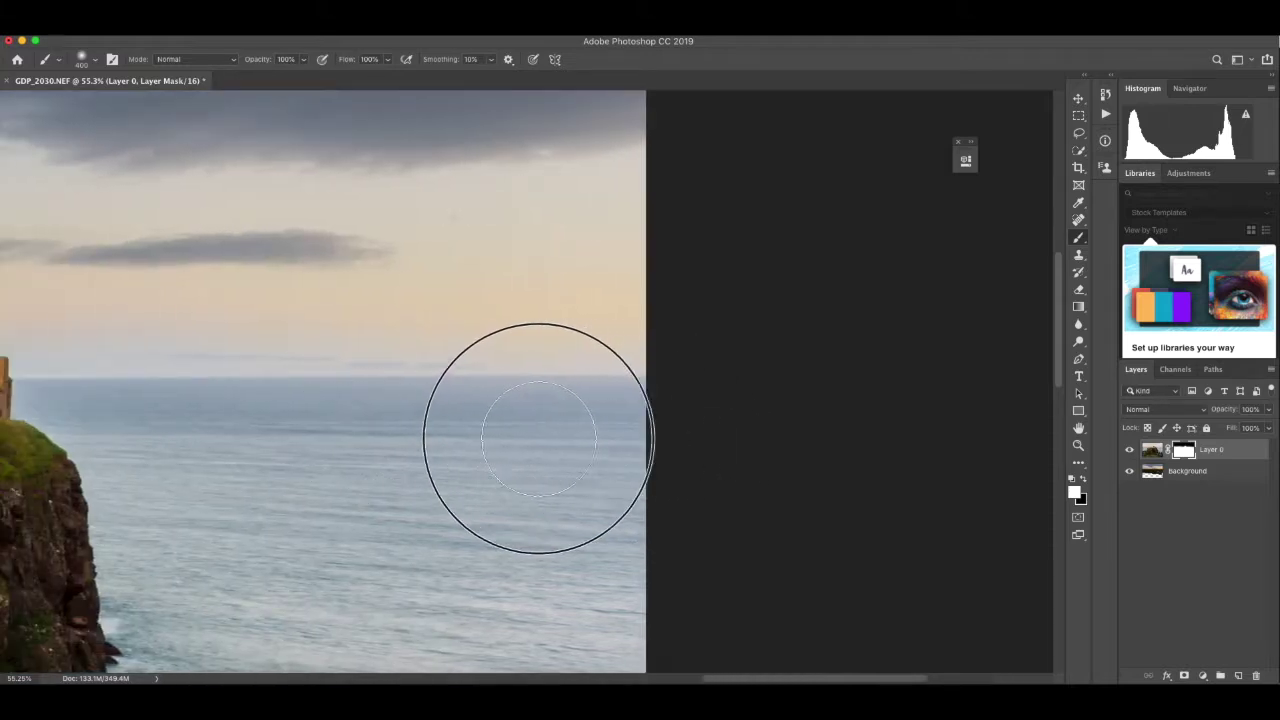
pyautogui.press('[')
pyautogui.press(']')
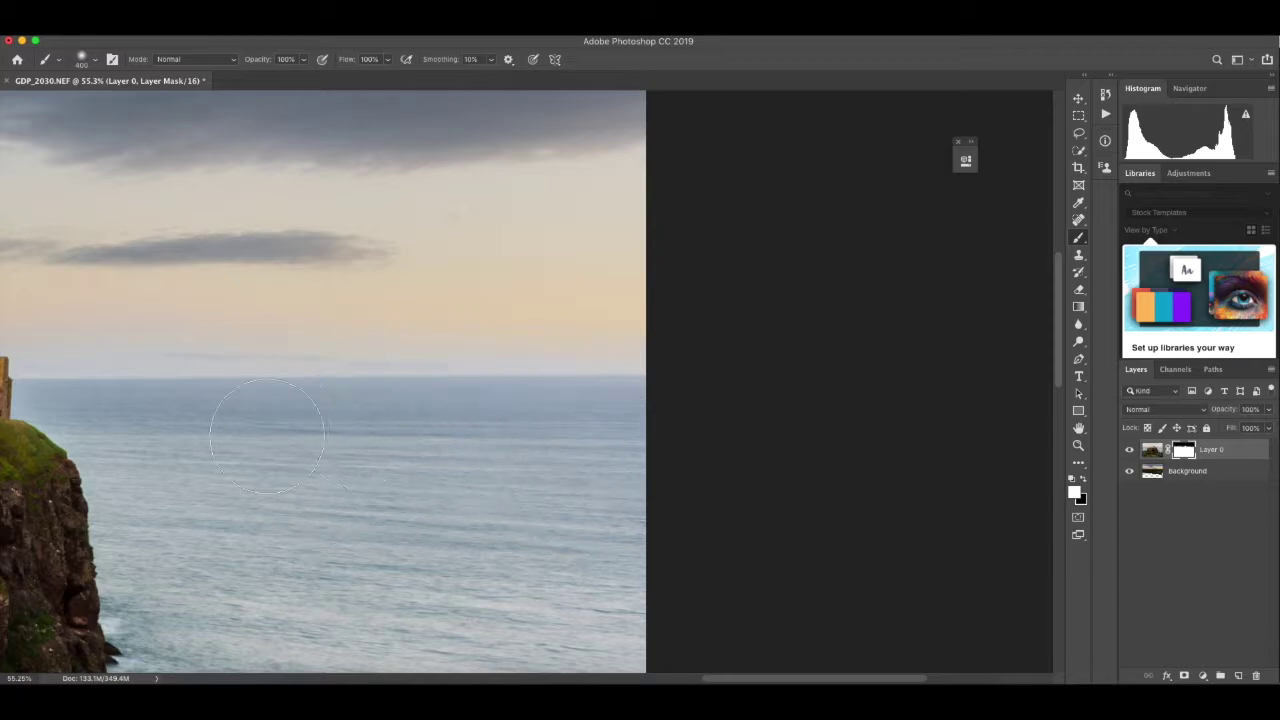
pyautogui.hscroll(-10, 251, 431)
pyautogui.press('[')
pyautogui.press(']')
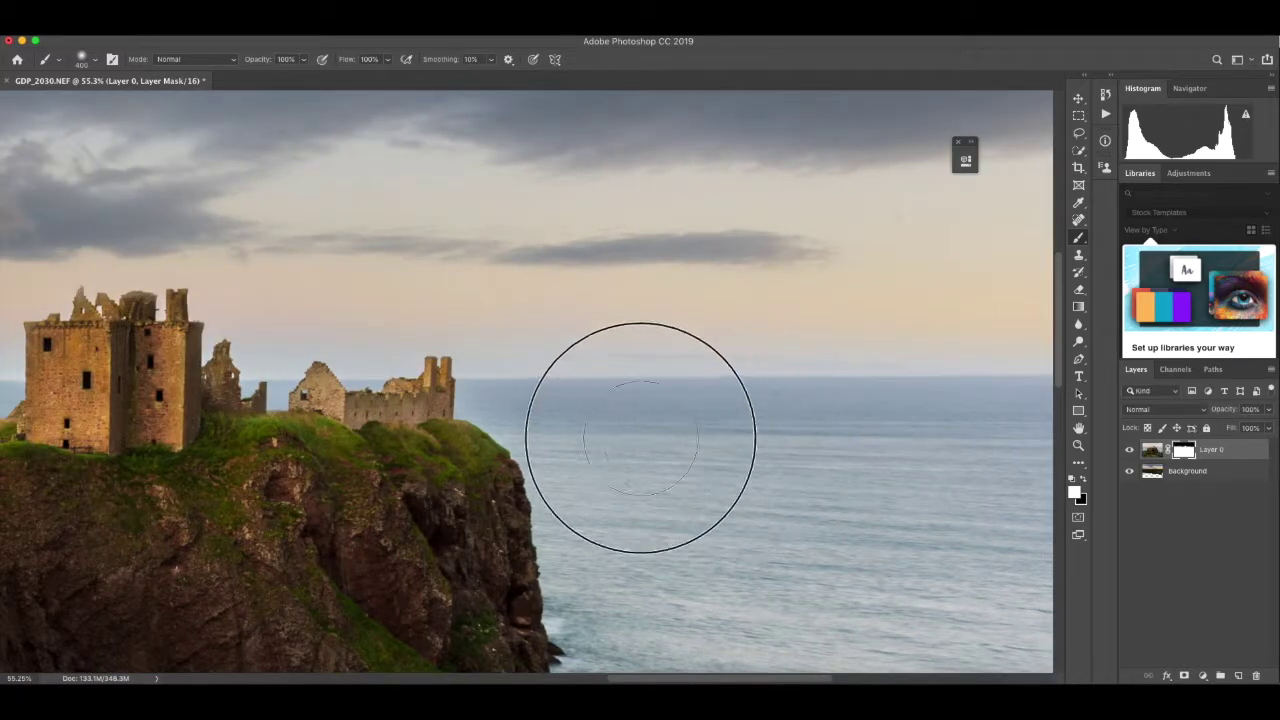
pyautogui.hscroll(-10, 430, 438)
pyautogui.press('[')
pyautogui.hscroll(-5, 437, 441)
pyautogui.hscroll(-20, 437, 441)
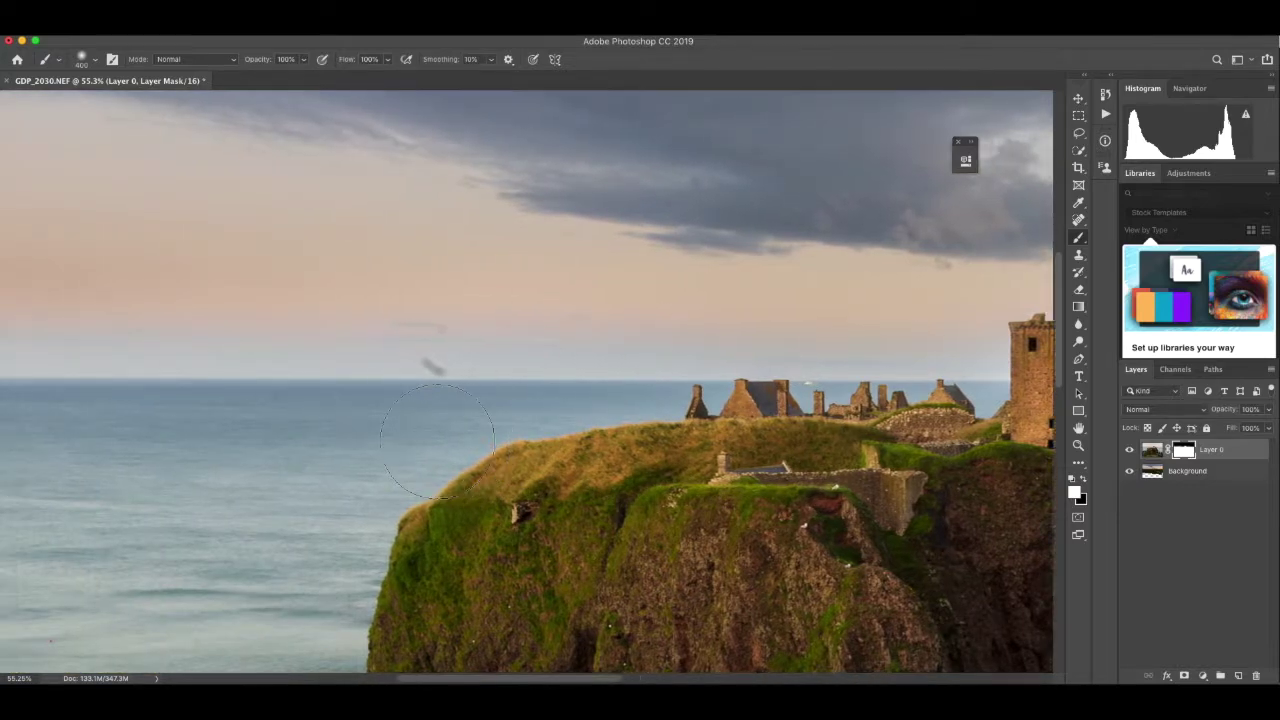
pyautogui.hscroll(-7, 437, 441)
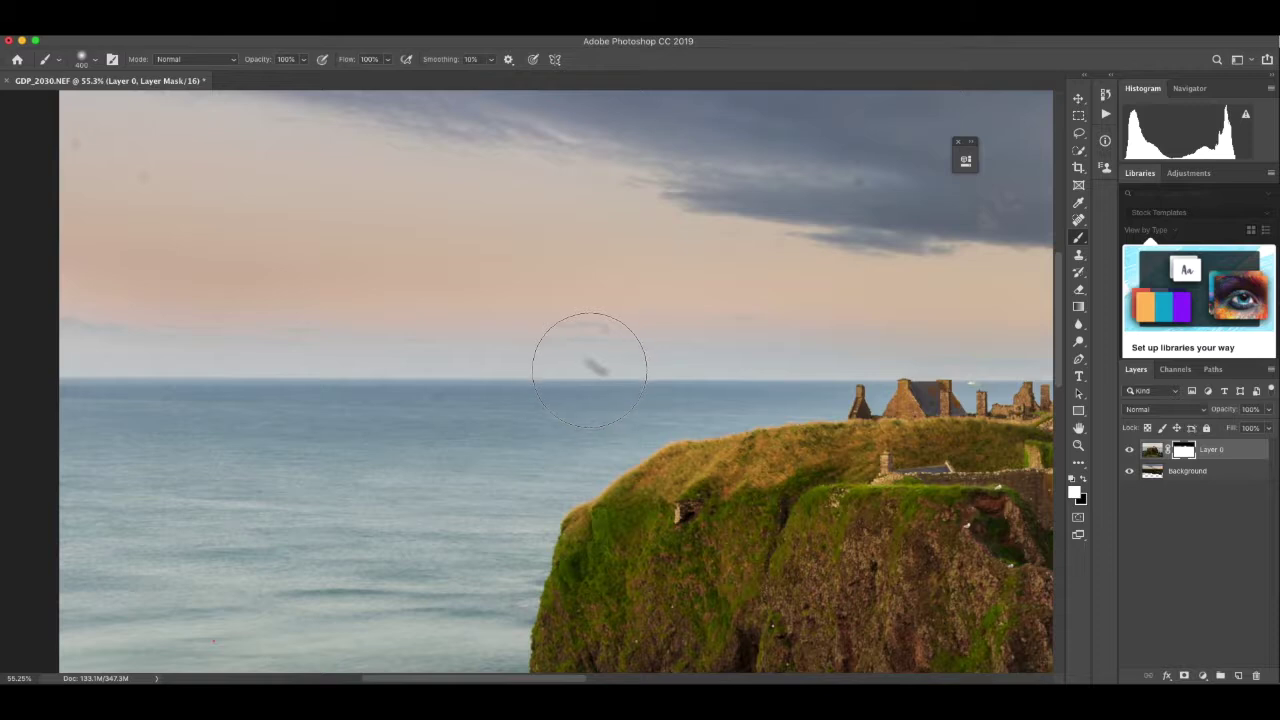
# Move back around the castle ruins and halve the brush to 200 px to finish refining
pyautogui.scroll(10, 186, 355)
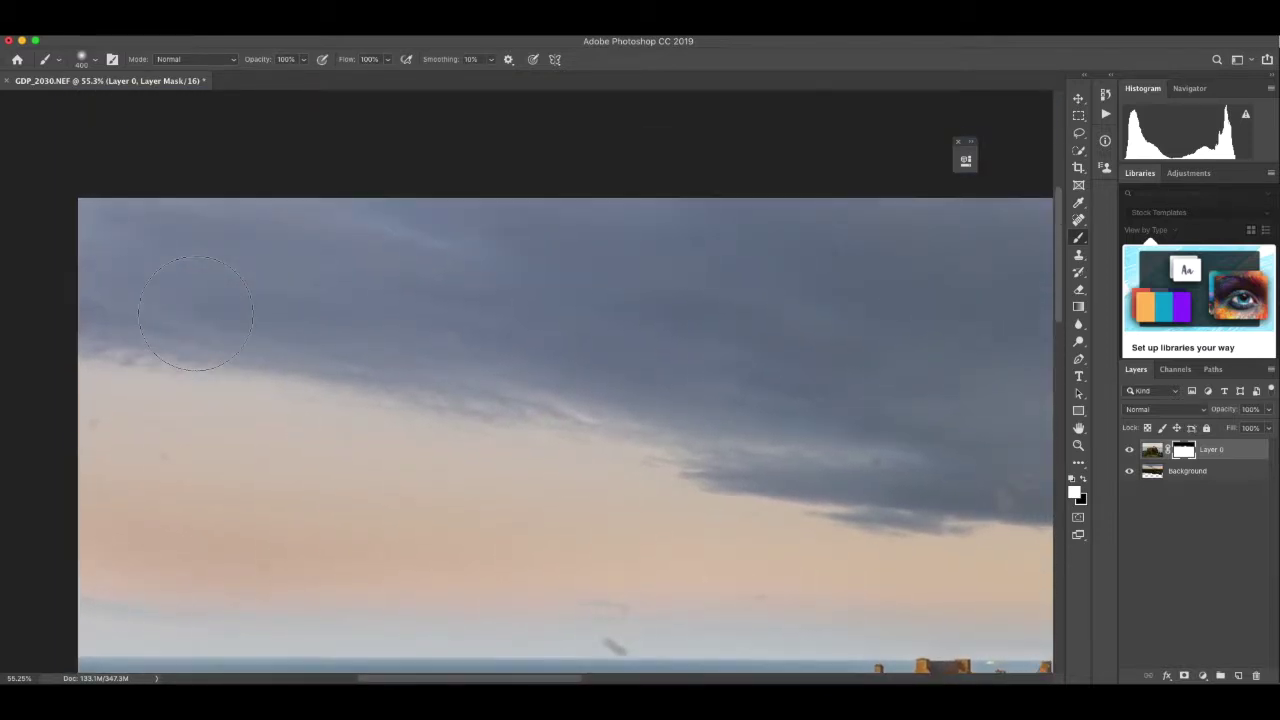
pyautogui.scroll(-5, 195, 313)
pyautogui.hscroll(5, 195, 313)
pyautogui.hscroll(3, 196, 313)
pyautogui.scroll(-1, 196, 313)
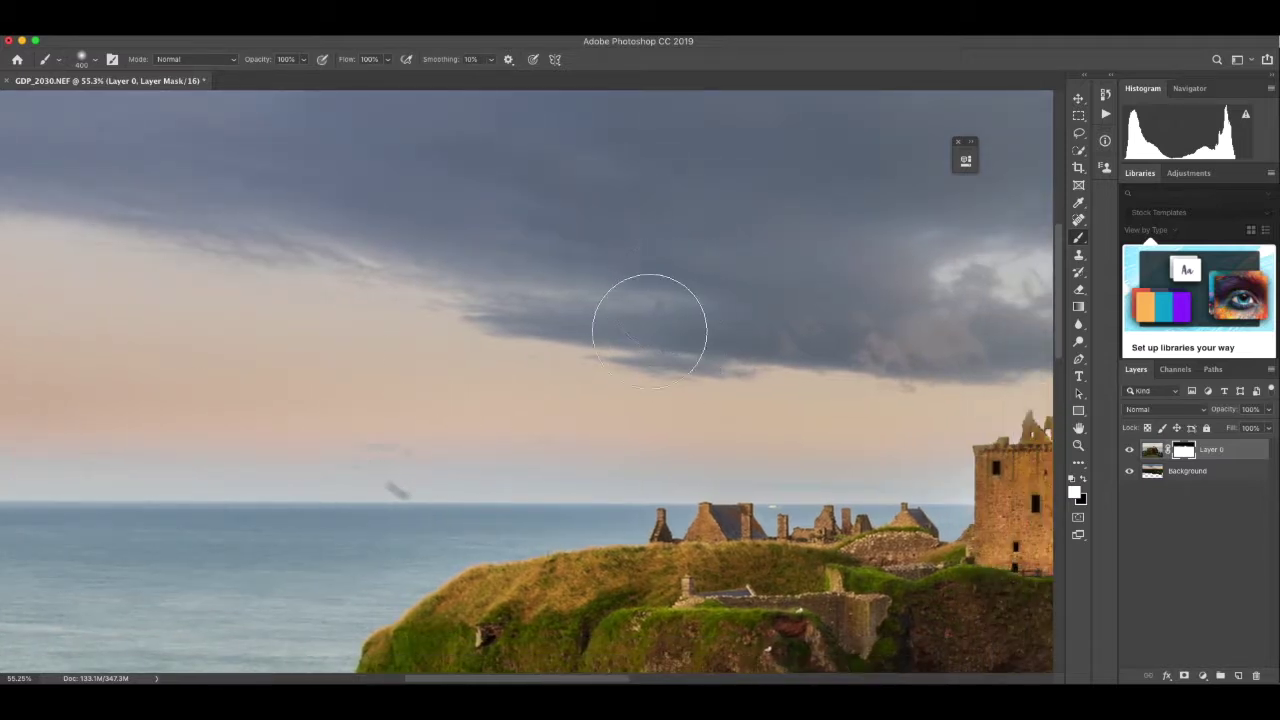
pyautogui.scroll(-3, 541, 491)
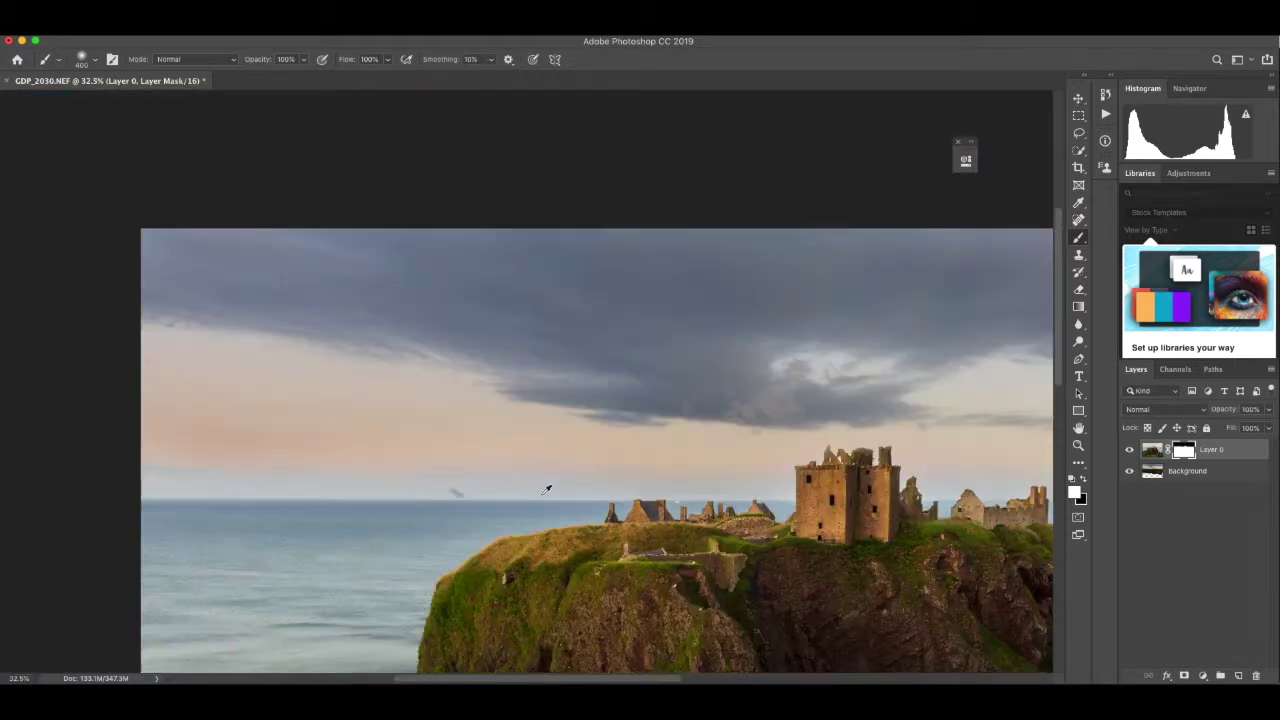
pyautogui.scroll(-2, 541, 494)
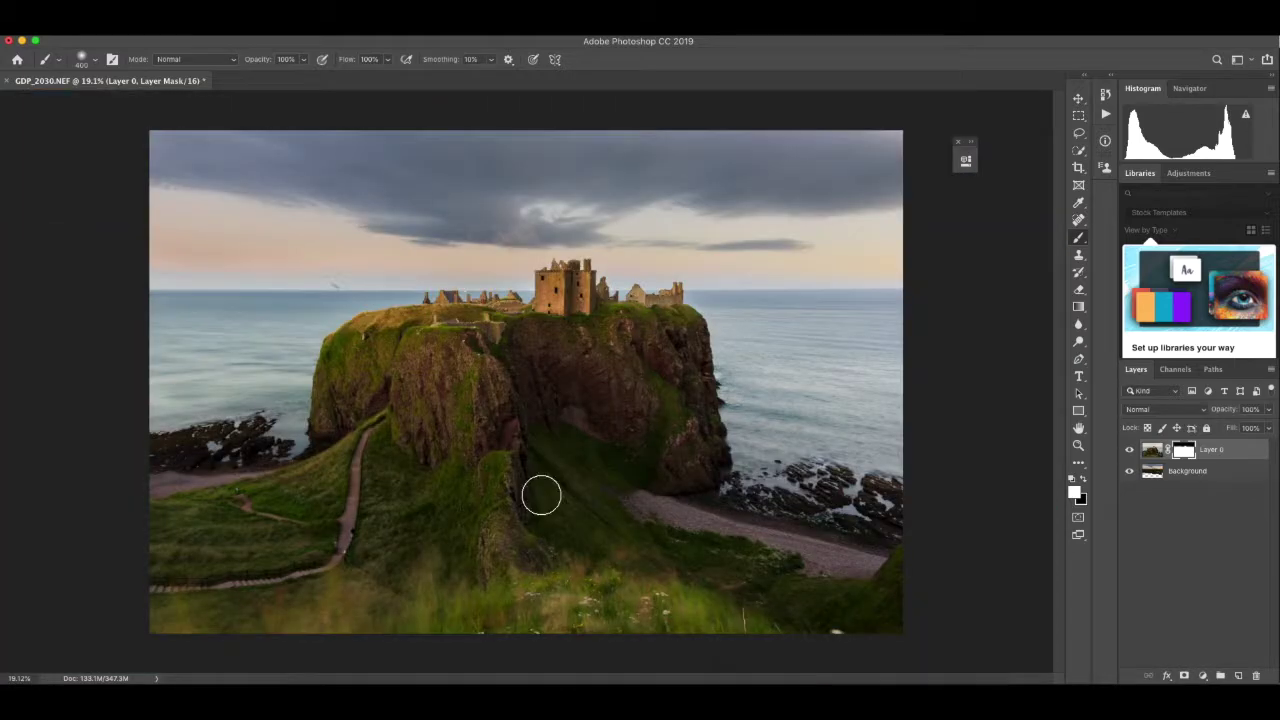
pyautogui.scroll(4, 540, 494)
pyautogui.scroll(3, 531, 357)
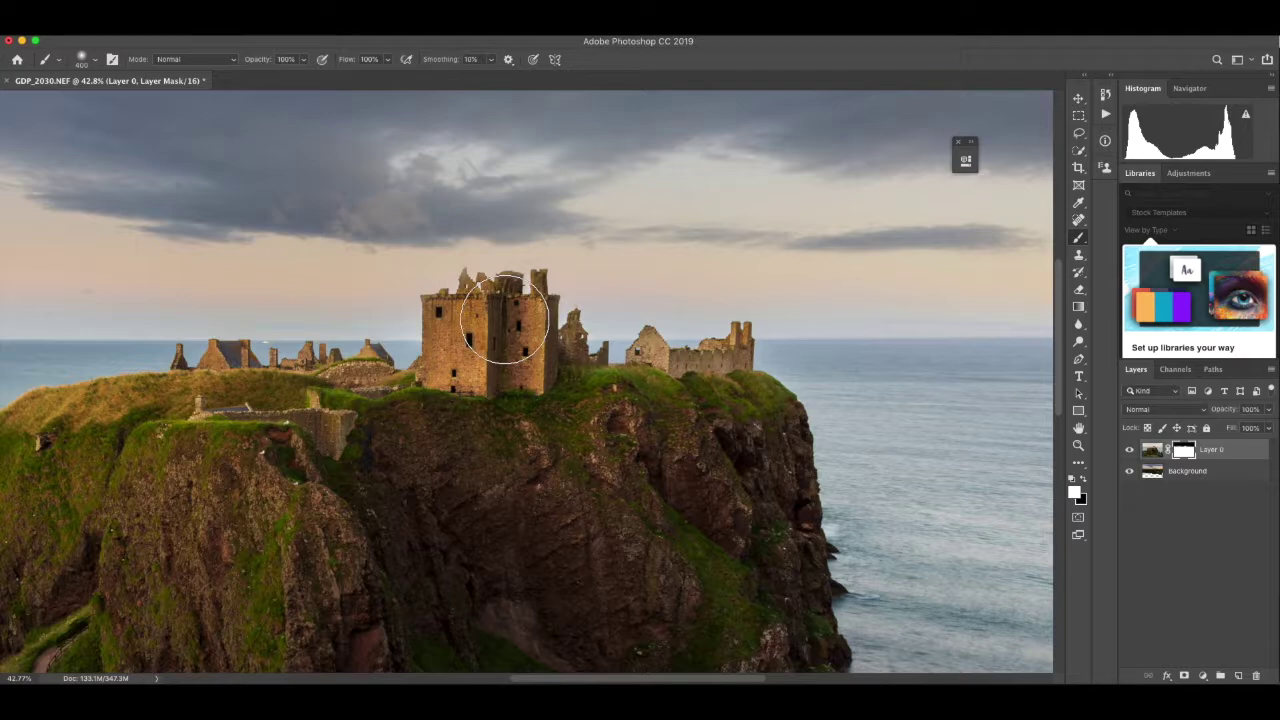
pyautogui.press('[')
pyautogui.press('[')
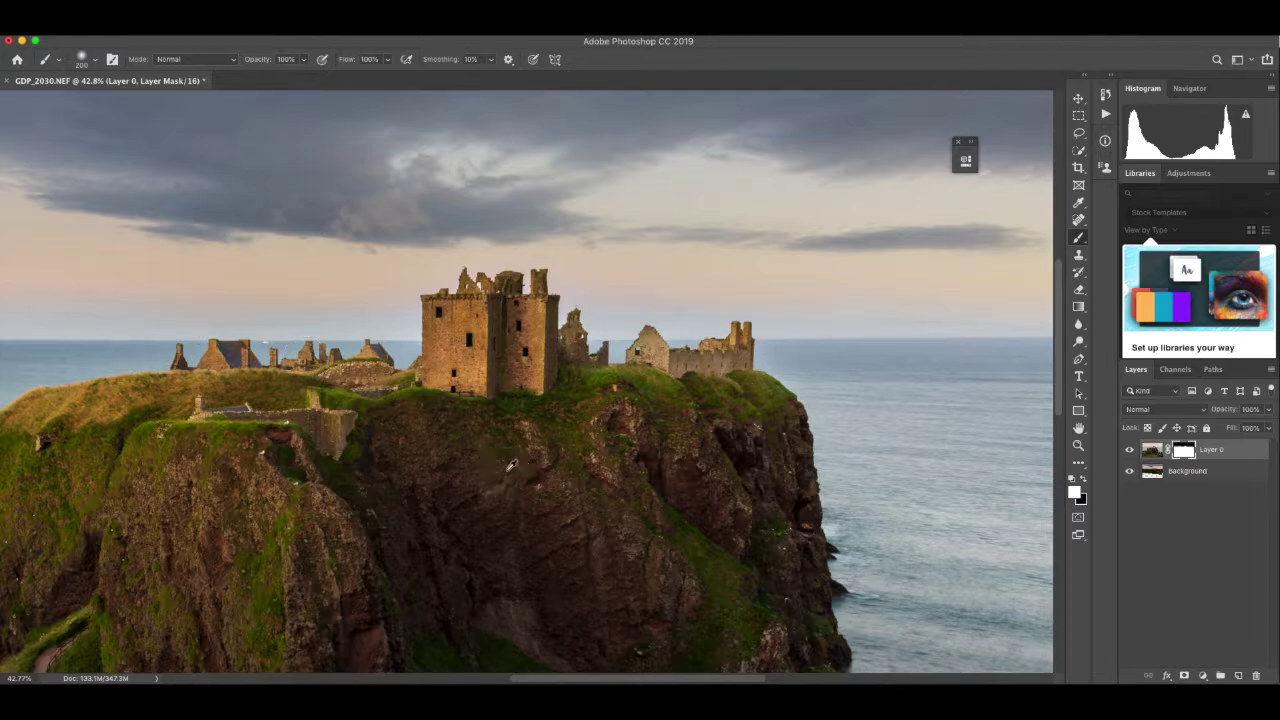
pyautogui.scroll(-5, 506, 470)
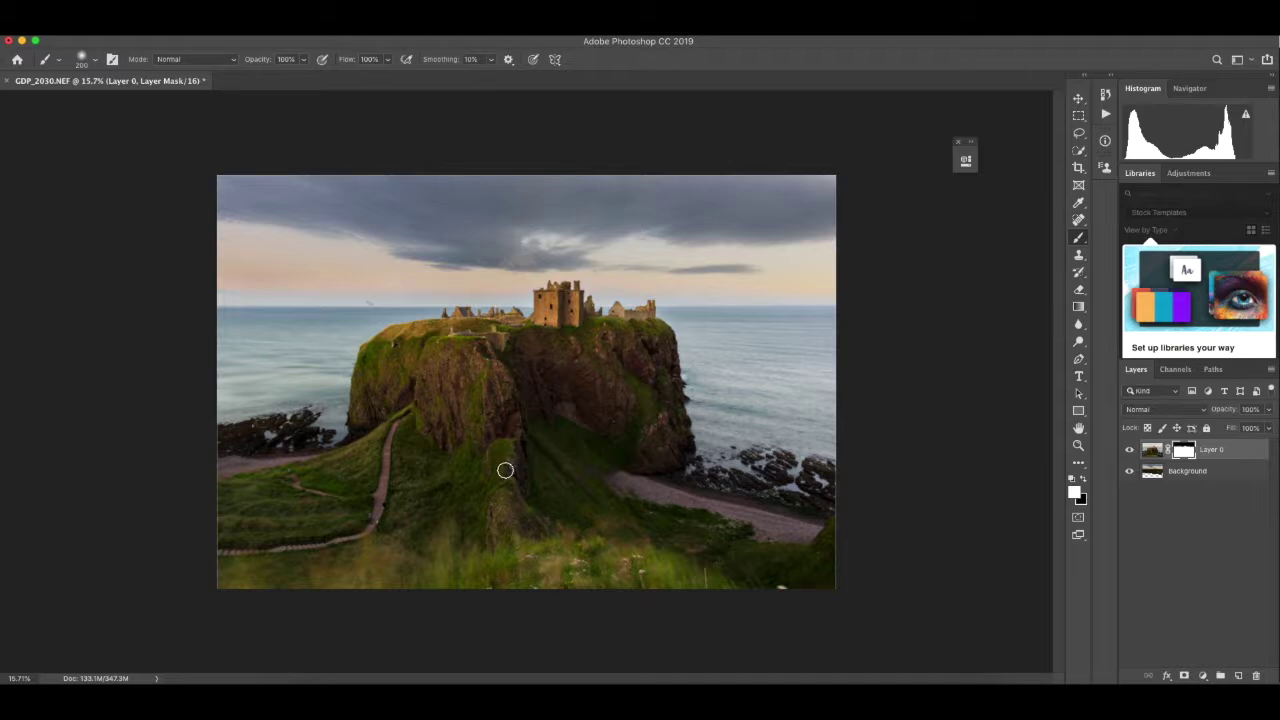
# Flatten the composite into one Background layer, save it as GDP_2030-Edit-3.tif, and return to Lightroom Classic
pyautogui.rightClick(1240, 471)
pyautogui.click(1116, 521)
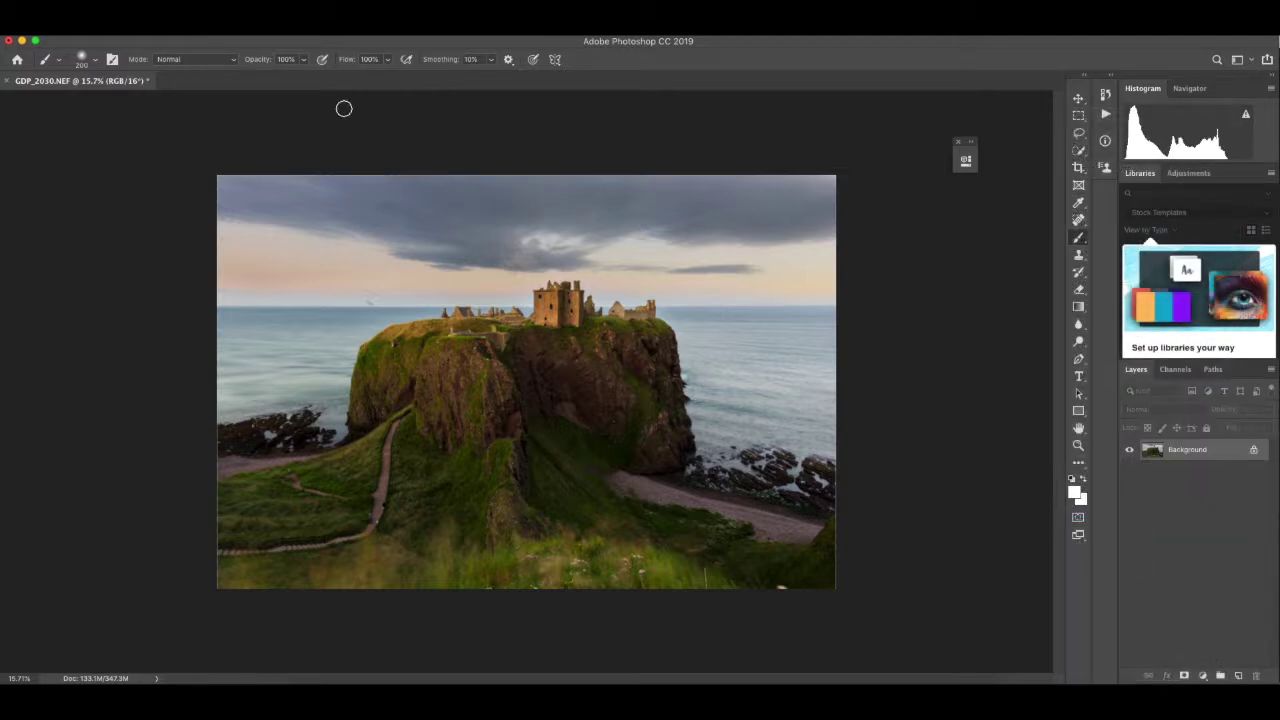
pyautogui.click(9, 82)
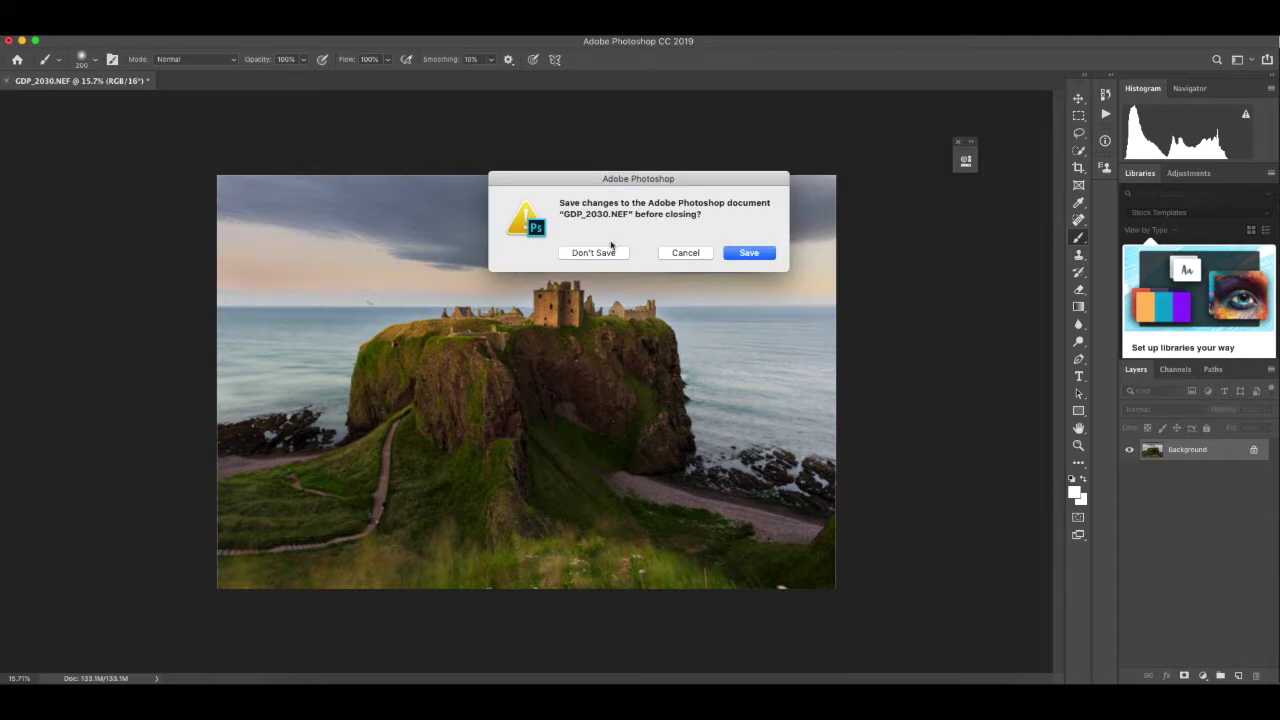
pyautogui.click(748, 253)
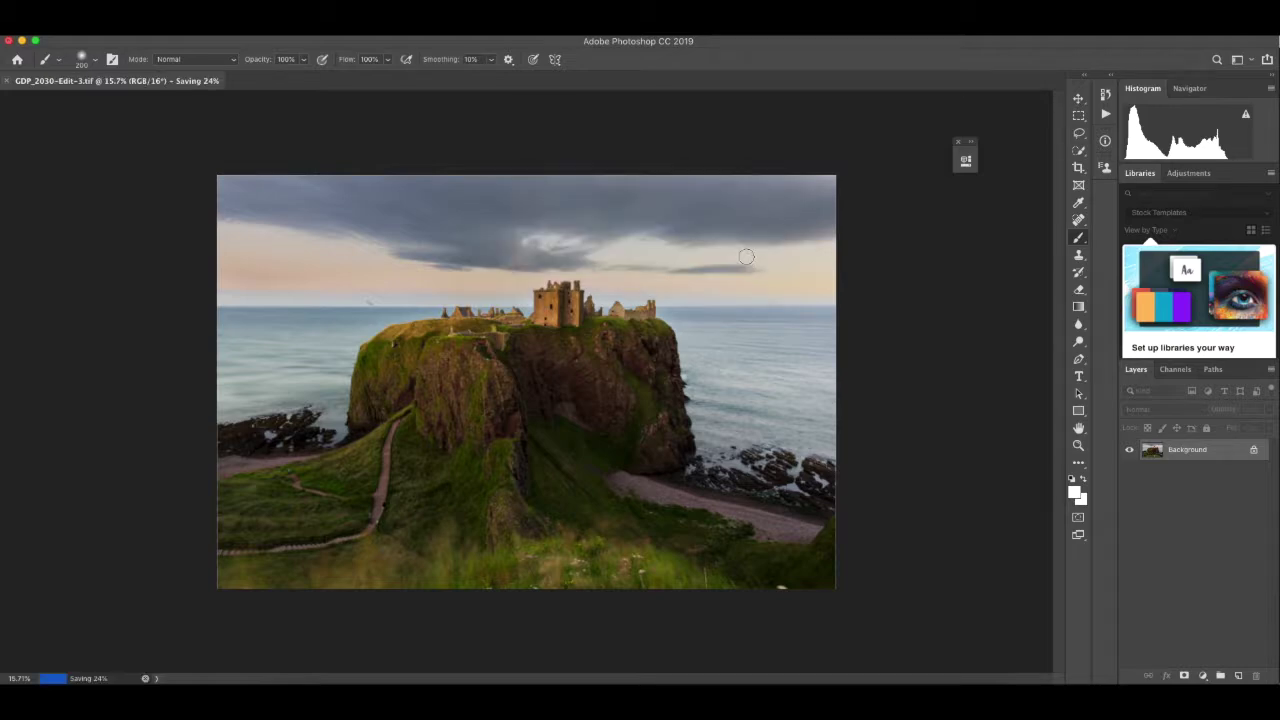
pyautogui.press('super+Tab')
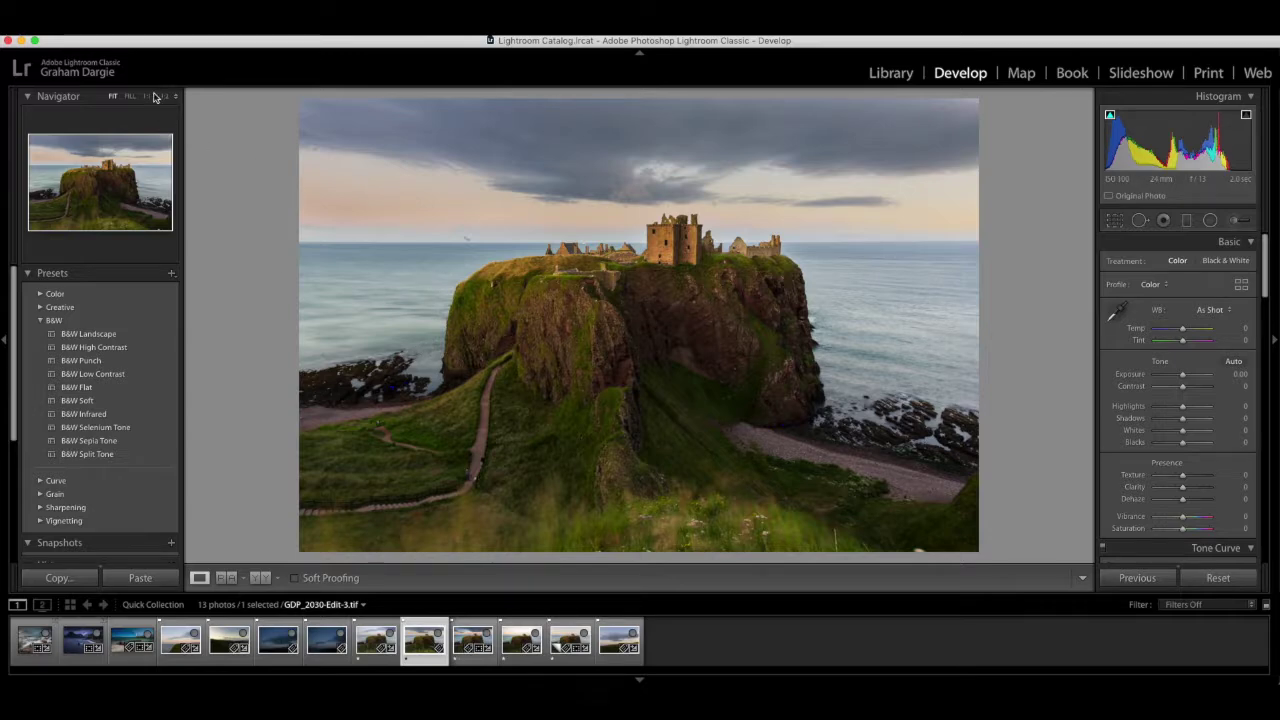
# Zoom to 1:1 and heal the dust spots across the sky with Spot Removal in Heal mode
pyautogui.press('z')
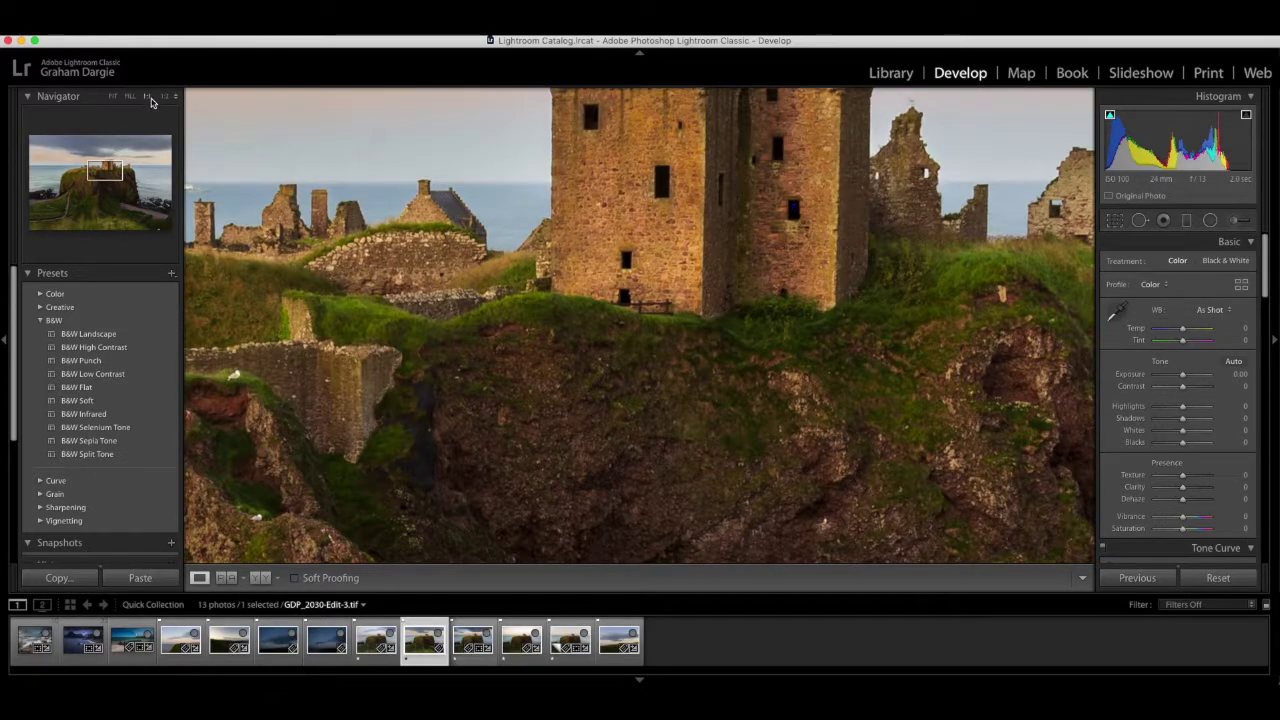
pyautogui.moveTo(298, 202); pyautogui.dragTo(634, 457)
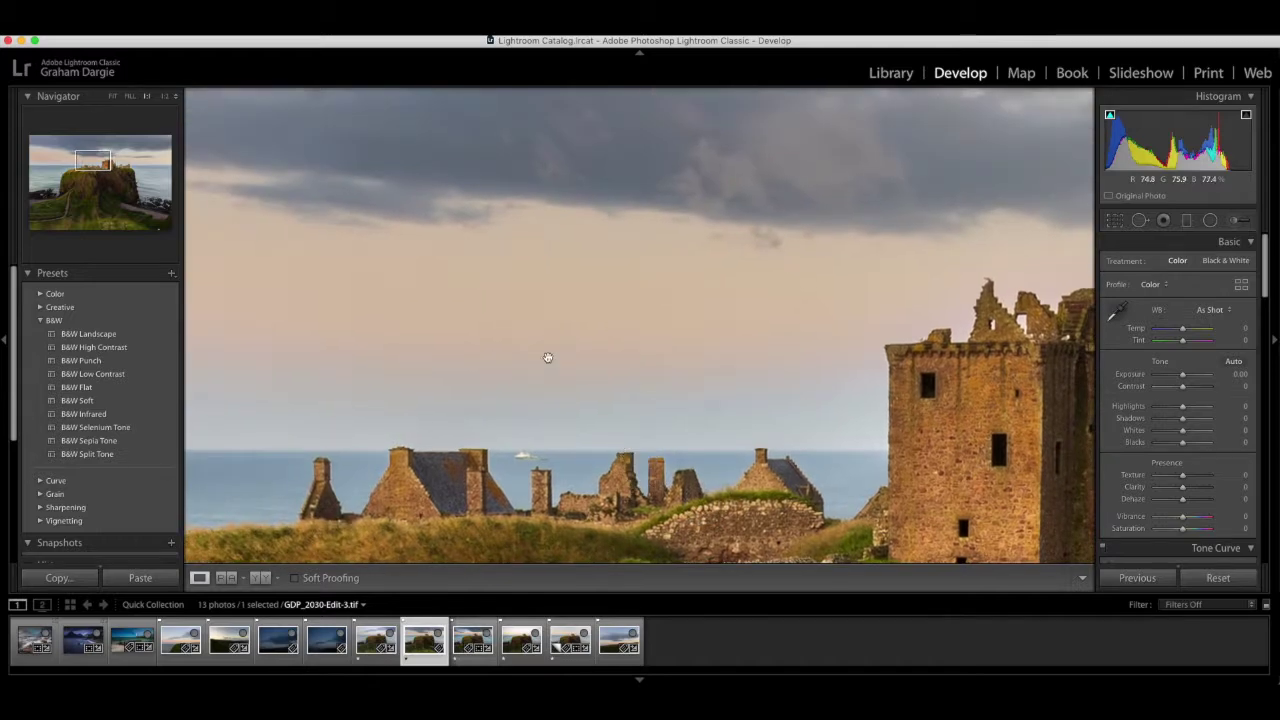
pyautogui.moveTo(549, 357); pyautogui.dragTo(829, 360)
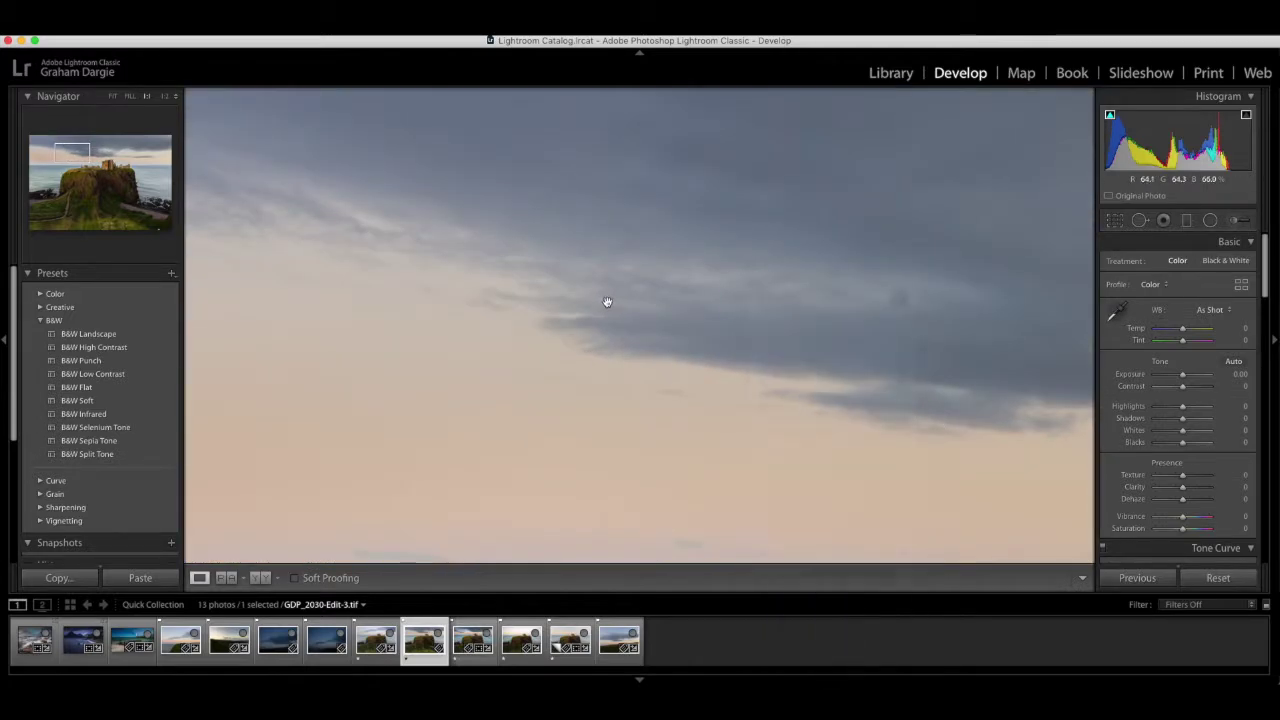
pyautogui.moveTo(606, 300); pyautogui.dragTo(847, 434)
pyautogui.moveTo(808, 329); pyautogui.dragTo(577, 312)
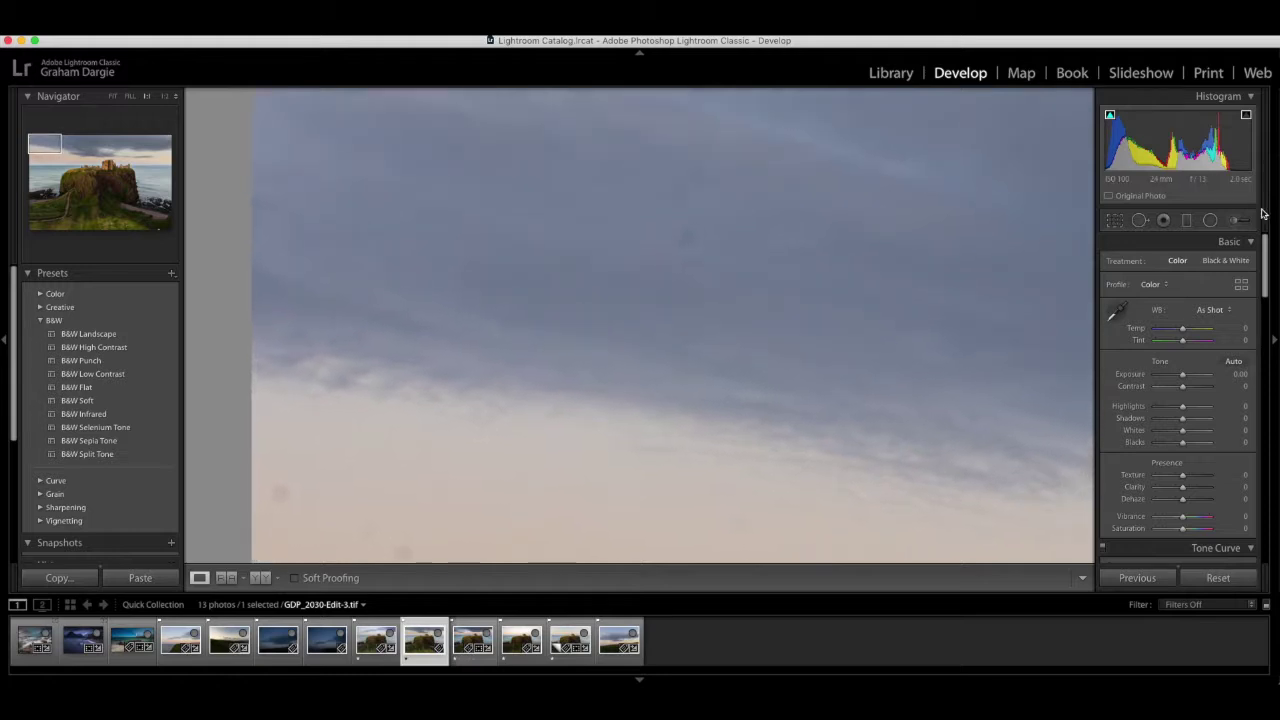
pyautogui.click(1136, 223)
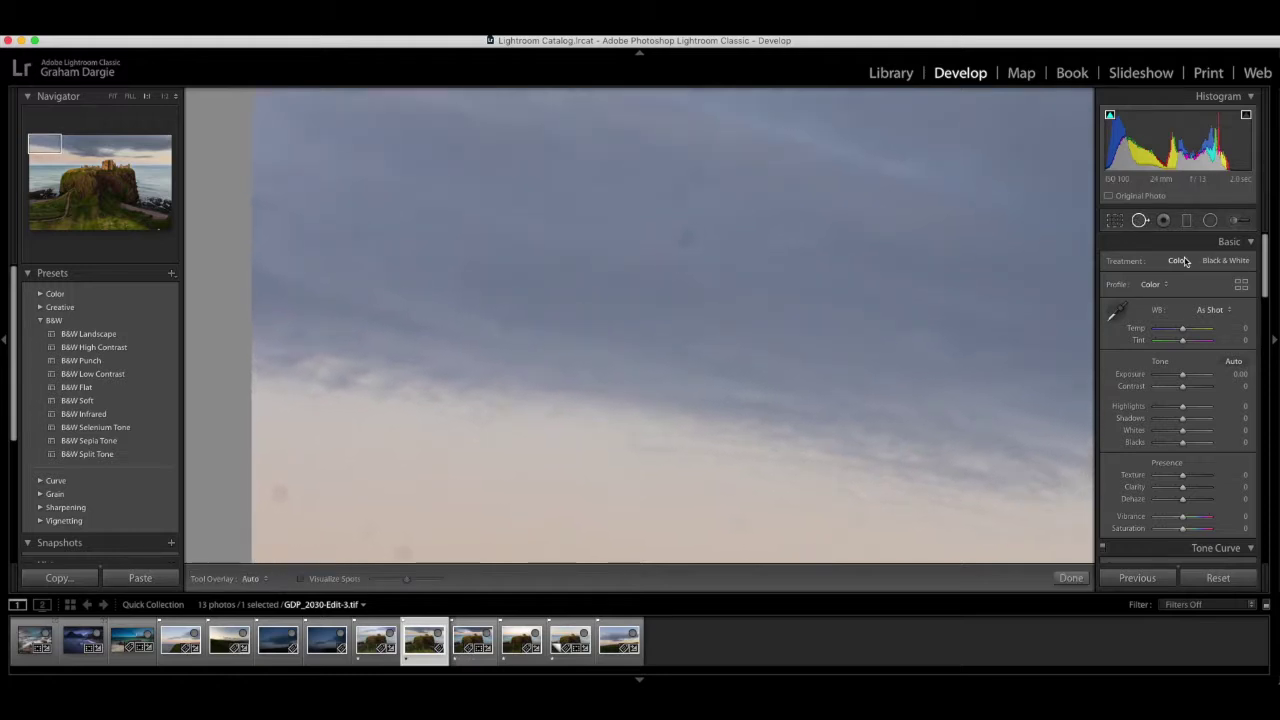
pyautogui.click(683, 240)
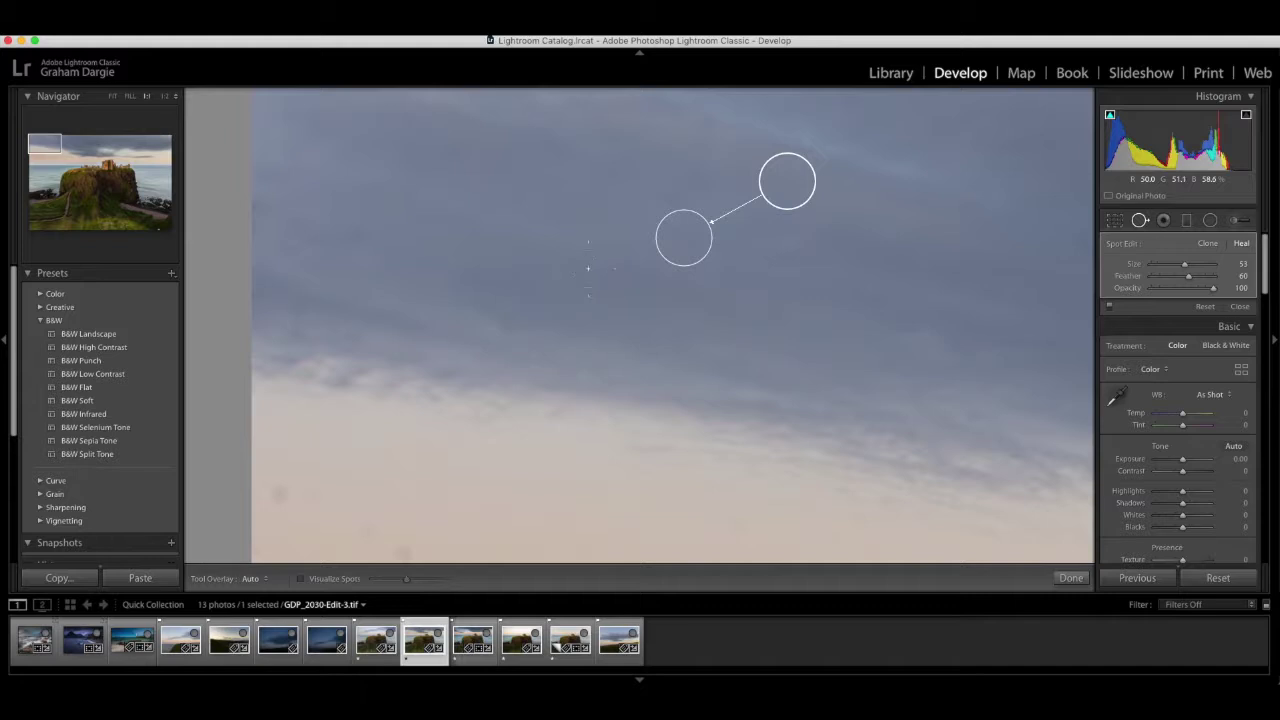
pyautogui.click(567, 260)
pyautogui.click(346, 229)
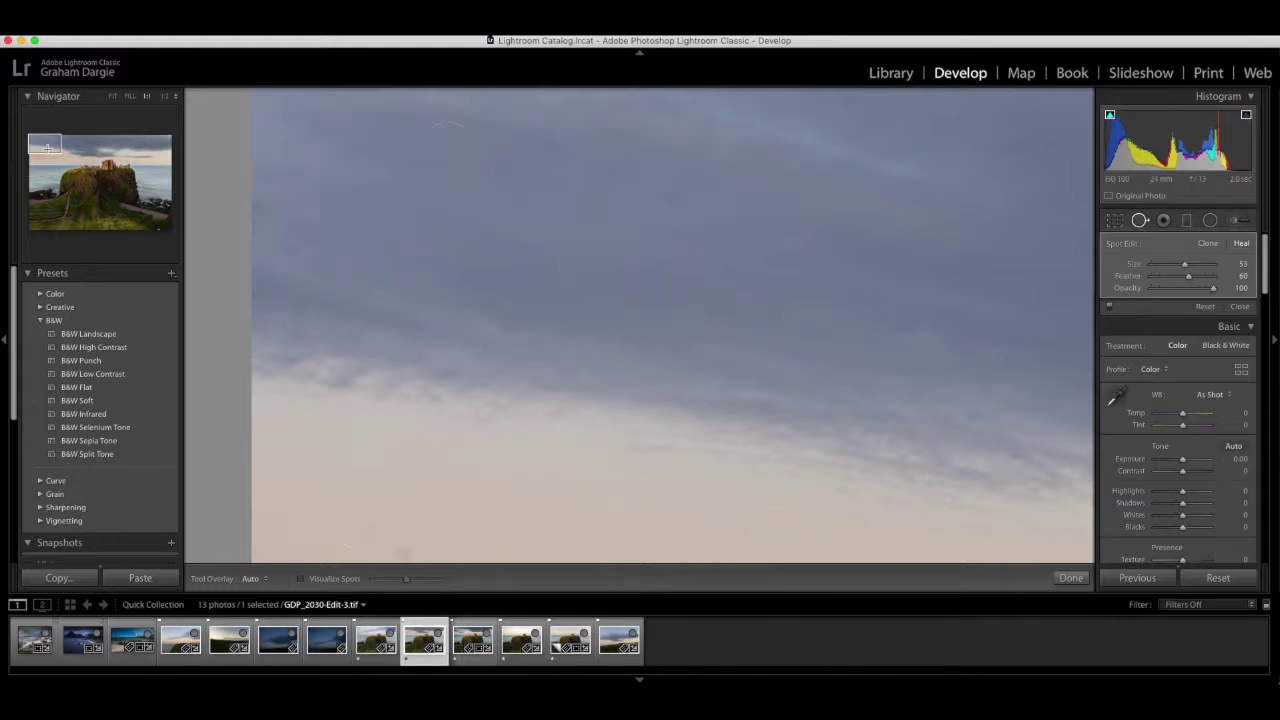
pyautogui.press('pagedown')
pyautogui.click(746, 249)
pyautogui.press('pagedown')
pyautogui.press('pagedown')
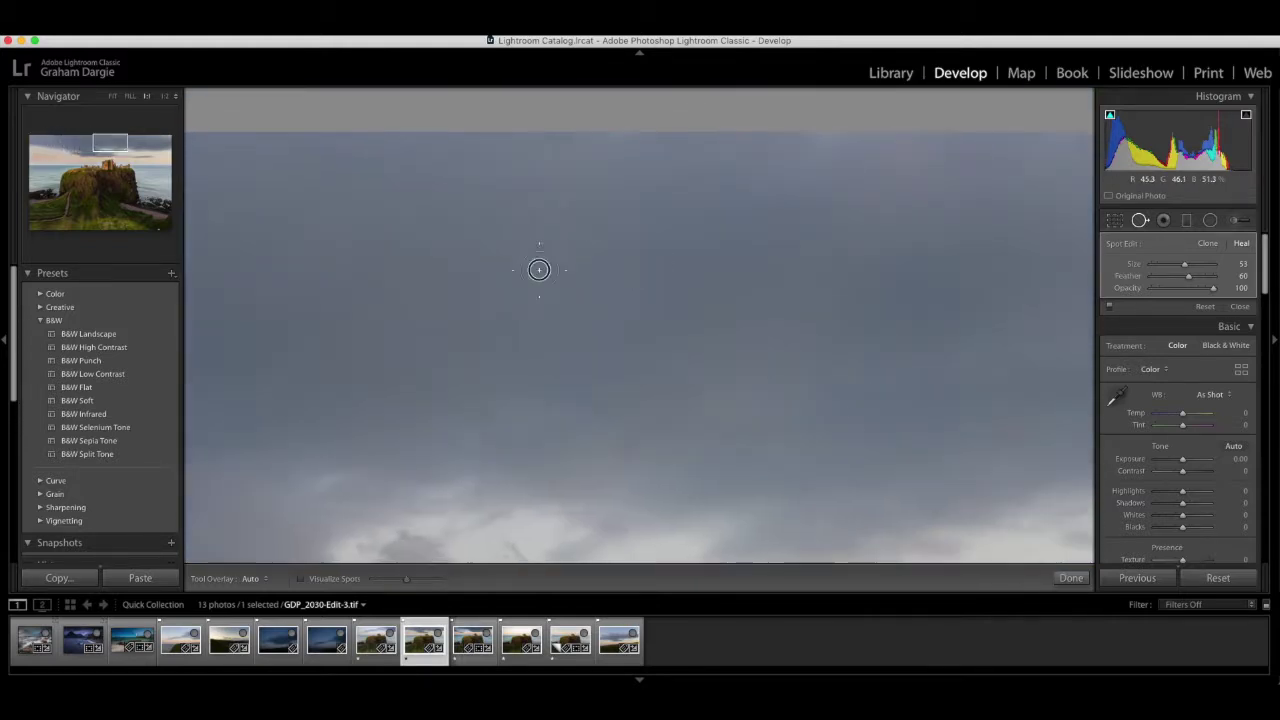
pyautogui.click(105, 146)
pyautogui.press('pagedown')
pyautogui.press('pagedown')
pyautogui.press('pagedown')
pyautogui.press('pagedown')
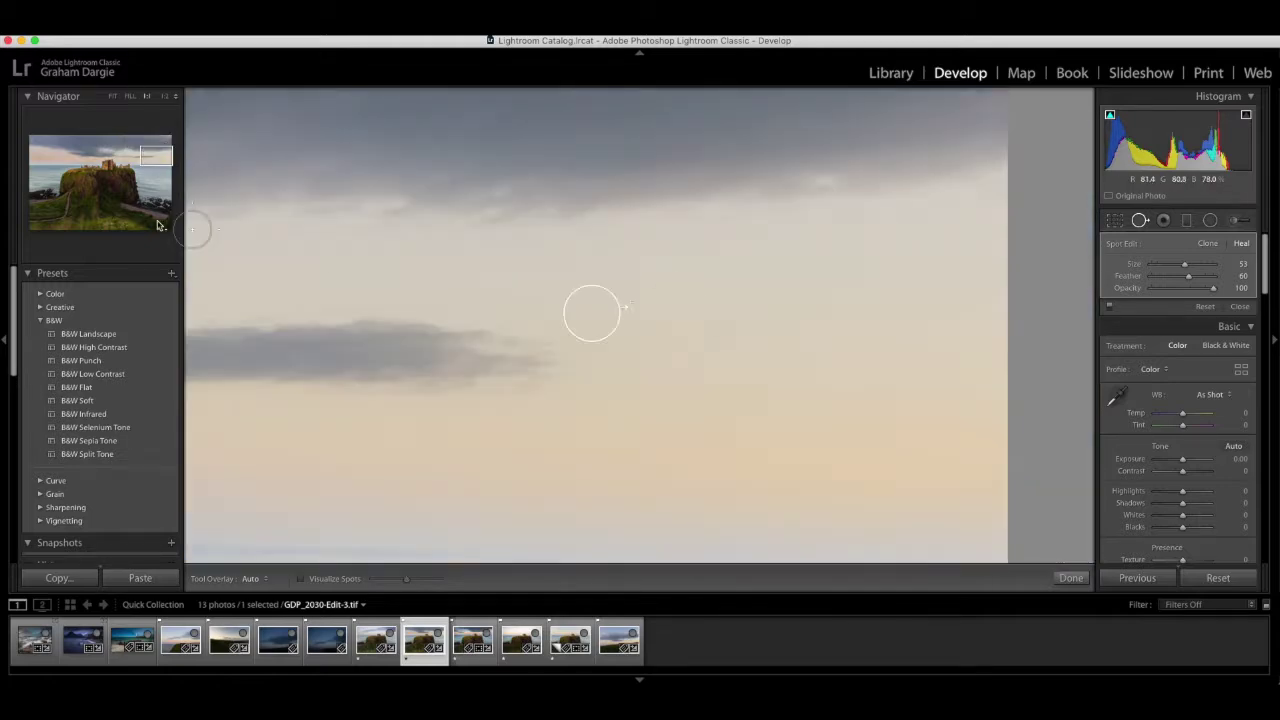
pyautogui.moveTo(135, 155); pyautogui.dragTo(45, 152)
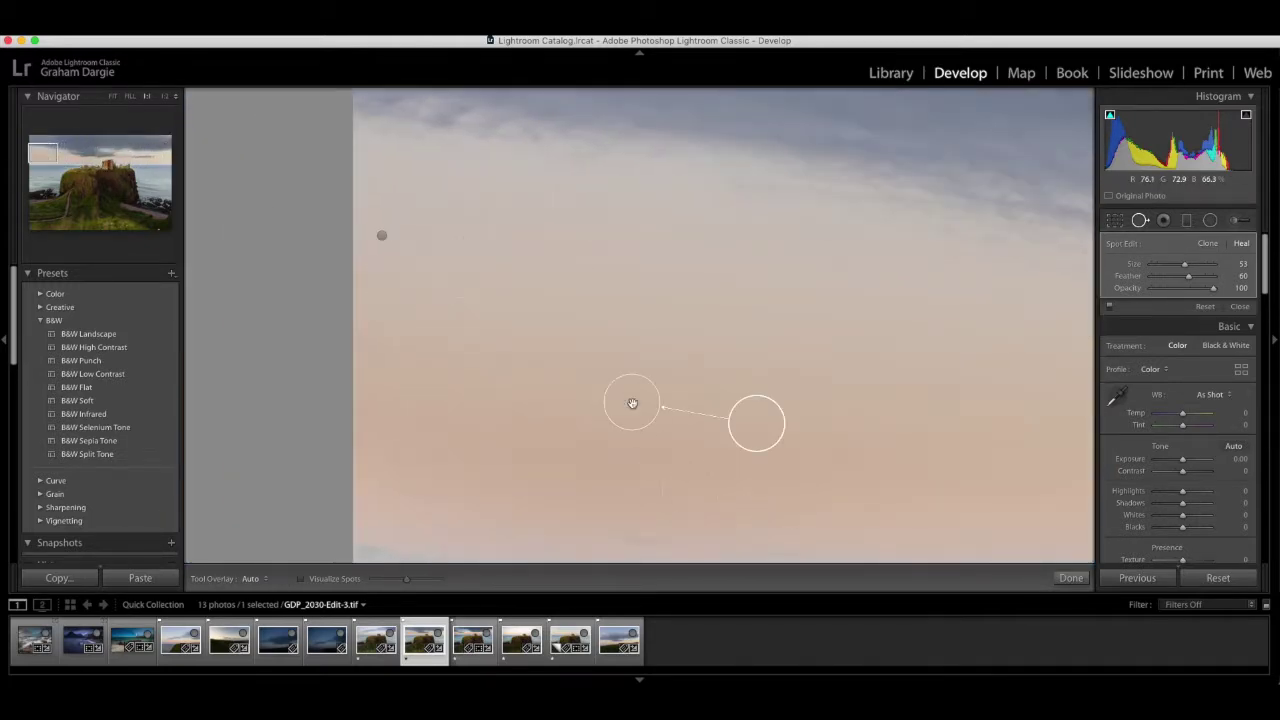
# Heal the blemishes on the sea, near the castle and on the path, then zoom back to Fit
pyautogui.press('pagedown')
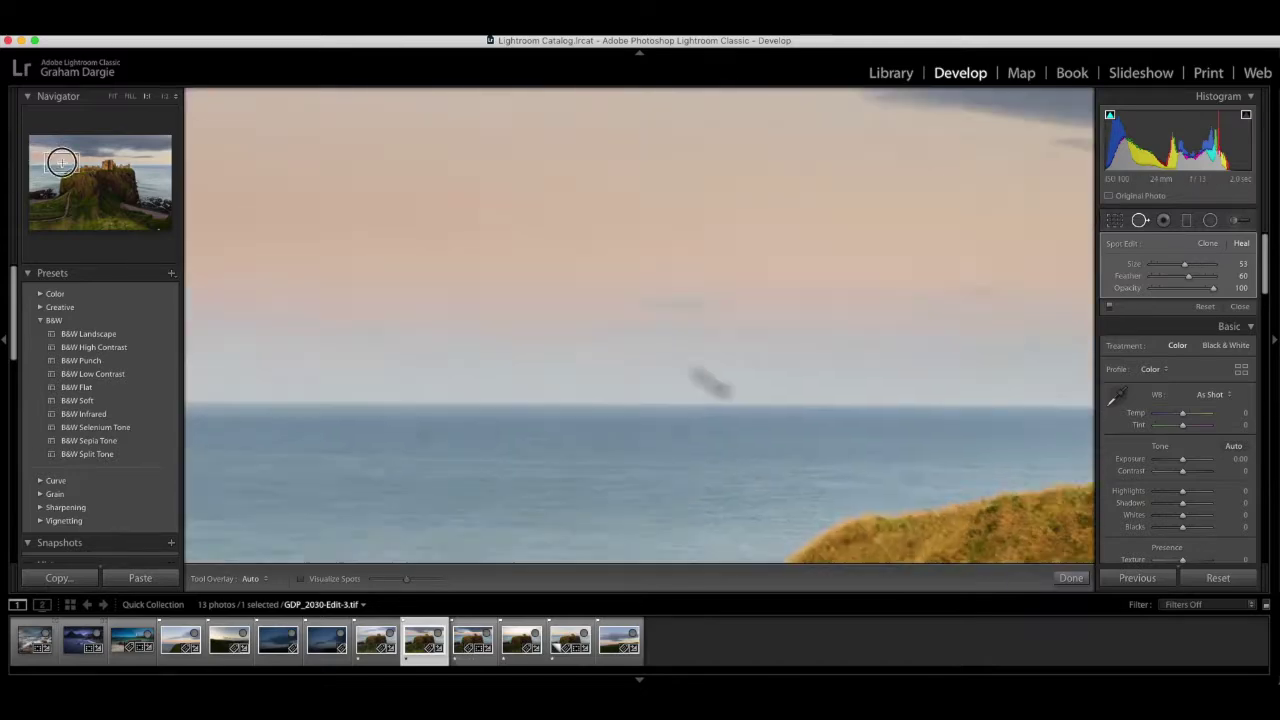
pyautogui.moveTo(820, 497); pyautogui.dragTo(555, 448)
pyautogui.click(322, 408)
pyautogui.moveTo(433, 431); pyautogui.dragTo(495, 435)
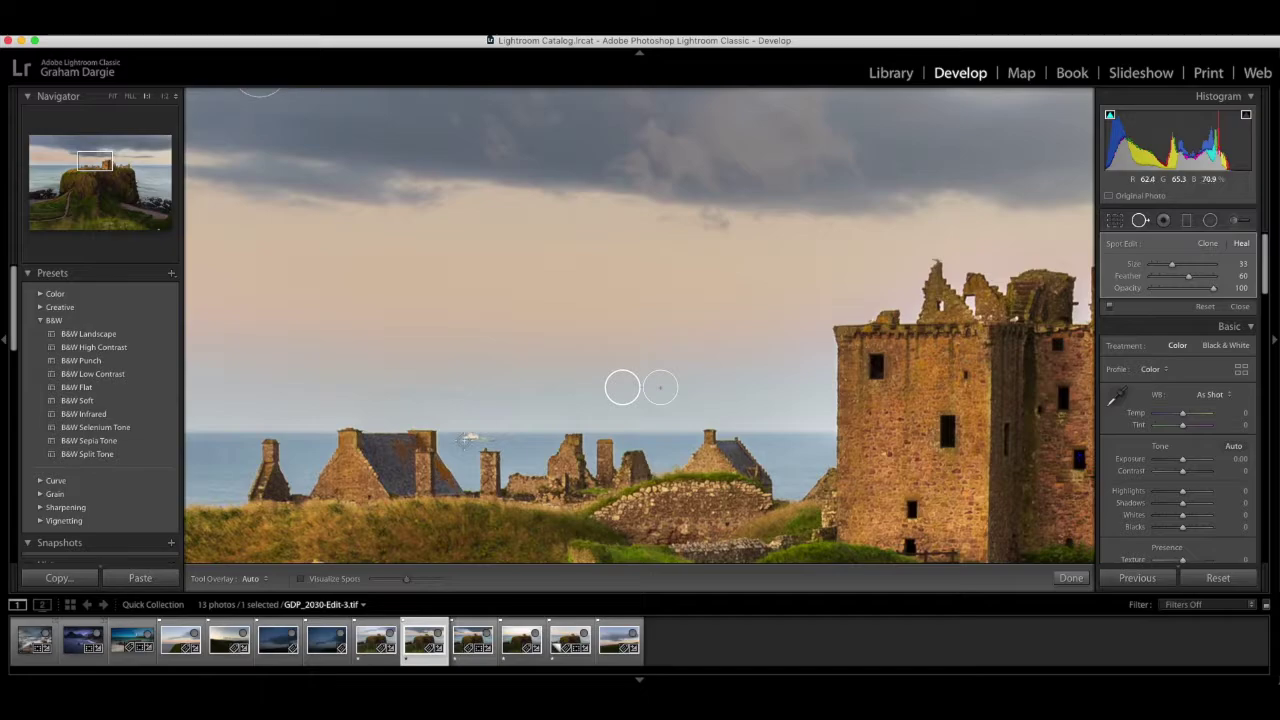
pyautogui.moveTo(463, 436); pyautogui.dragTo(496, 436)
pyautogui.moveTo(140, 170)
pyautogui.mouseDown()
pyautogui.moveTo(34, 171)
pyautogui.moveTo(109, 177)
pyautogui.moveTo(133, 195)
pyautogui.moveTo(69, 214)
pyautogui.mouseUp()
pyautogui.moveTo(571, 220); pyautogui.dragTo(572, 276)
pyautogui.hotkey('ctrl', 'z')
pyautogui.scroll(5, 582, 258)
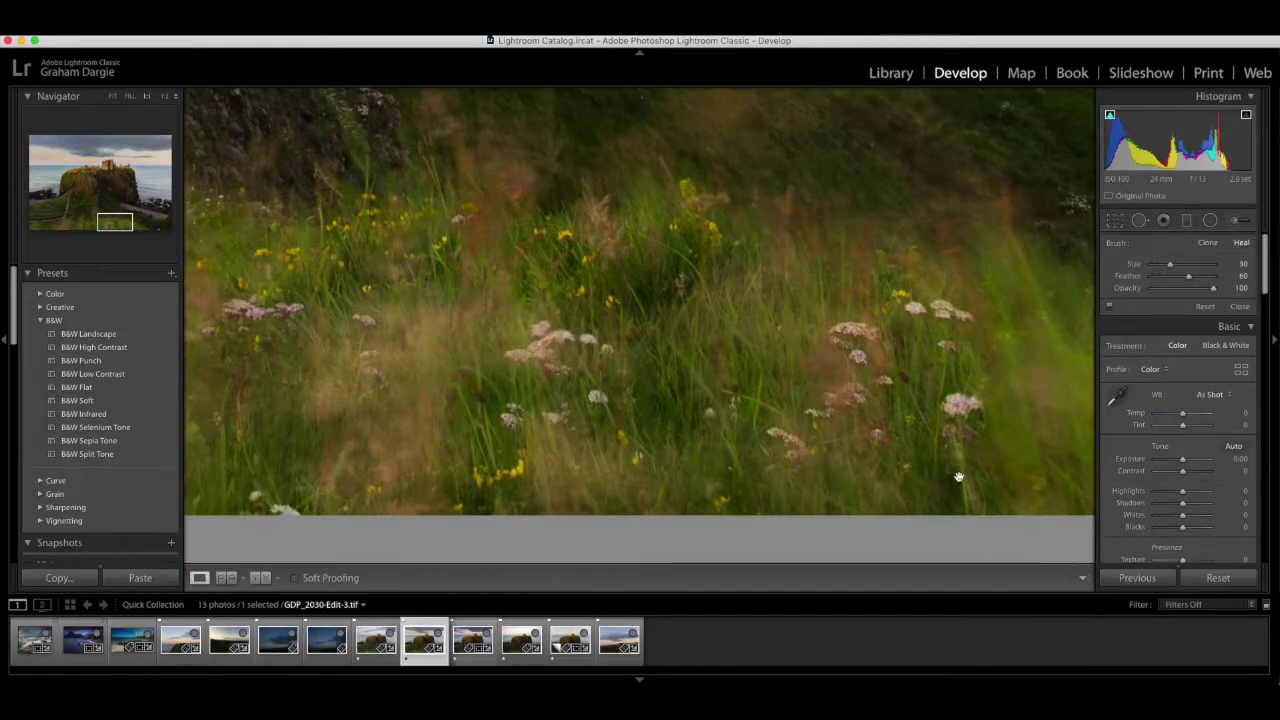
pyautogui.click(958, 477)
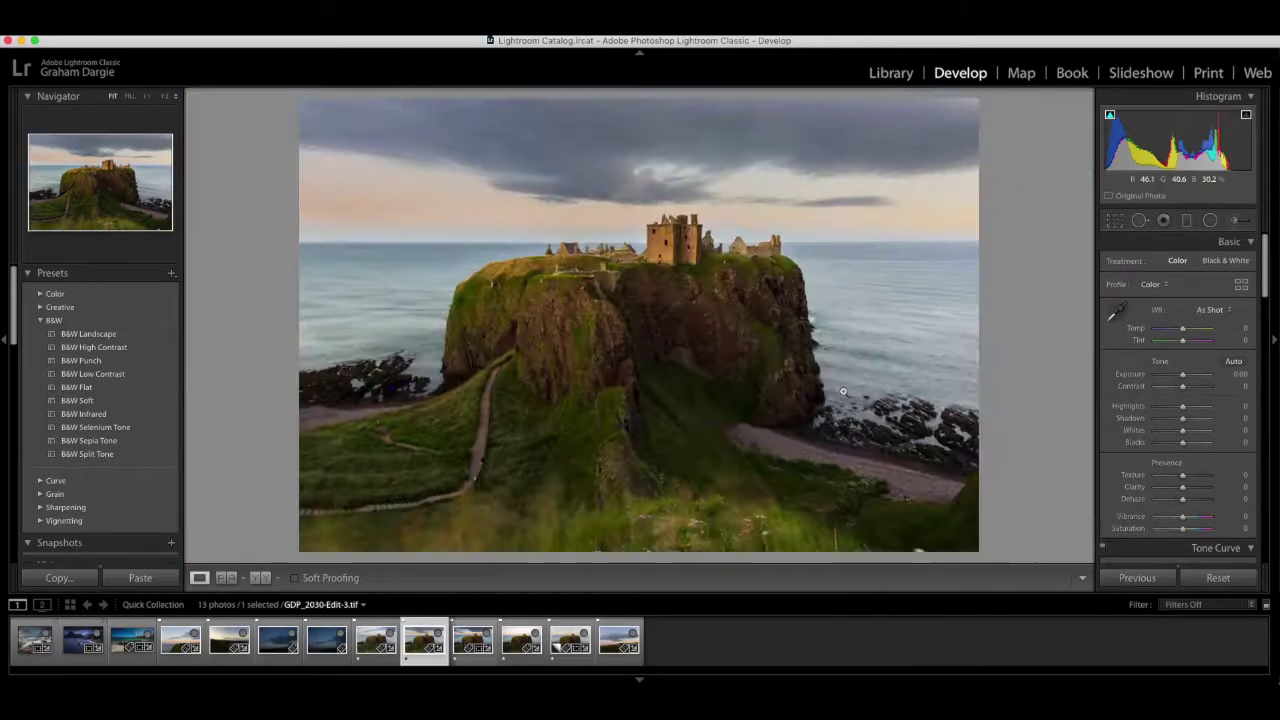
# Raise Vibrance to +15 in the Basic panel
pyautogui.scroll(-5, 1185, 415)
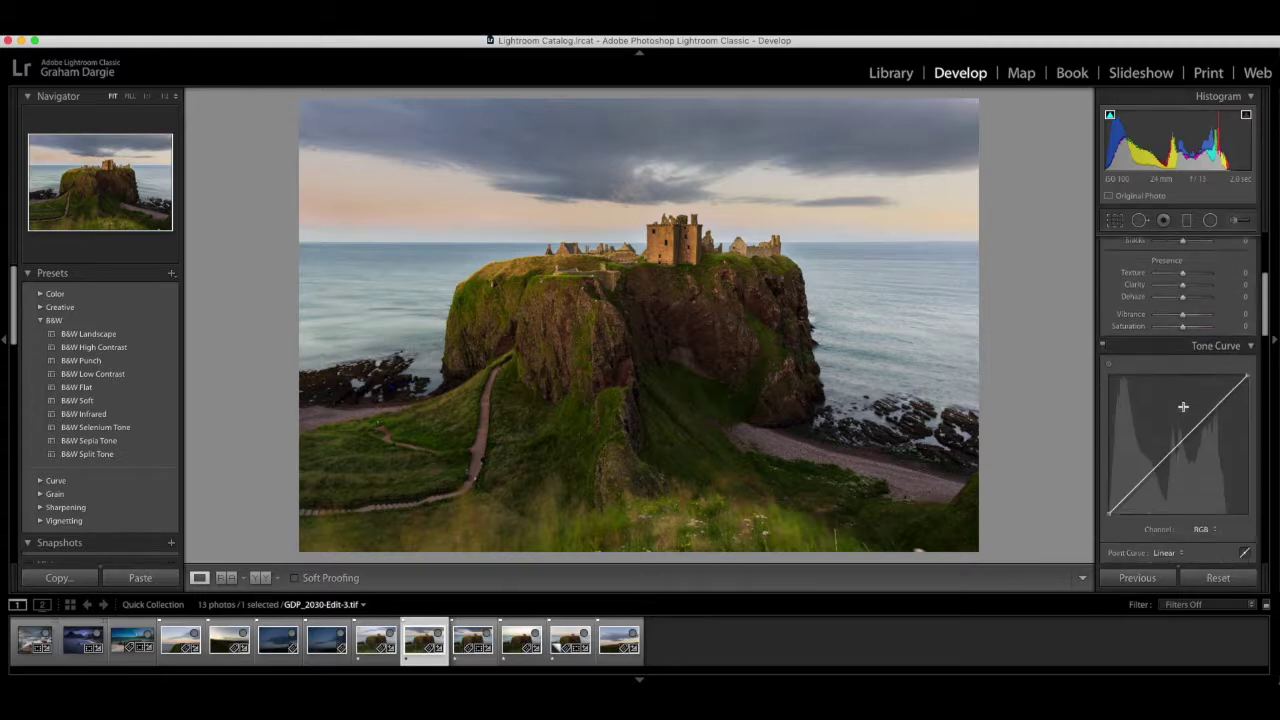
pyautogui.scroll(2, 1195, 425)
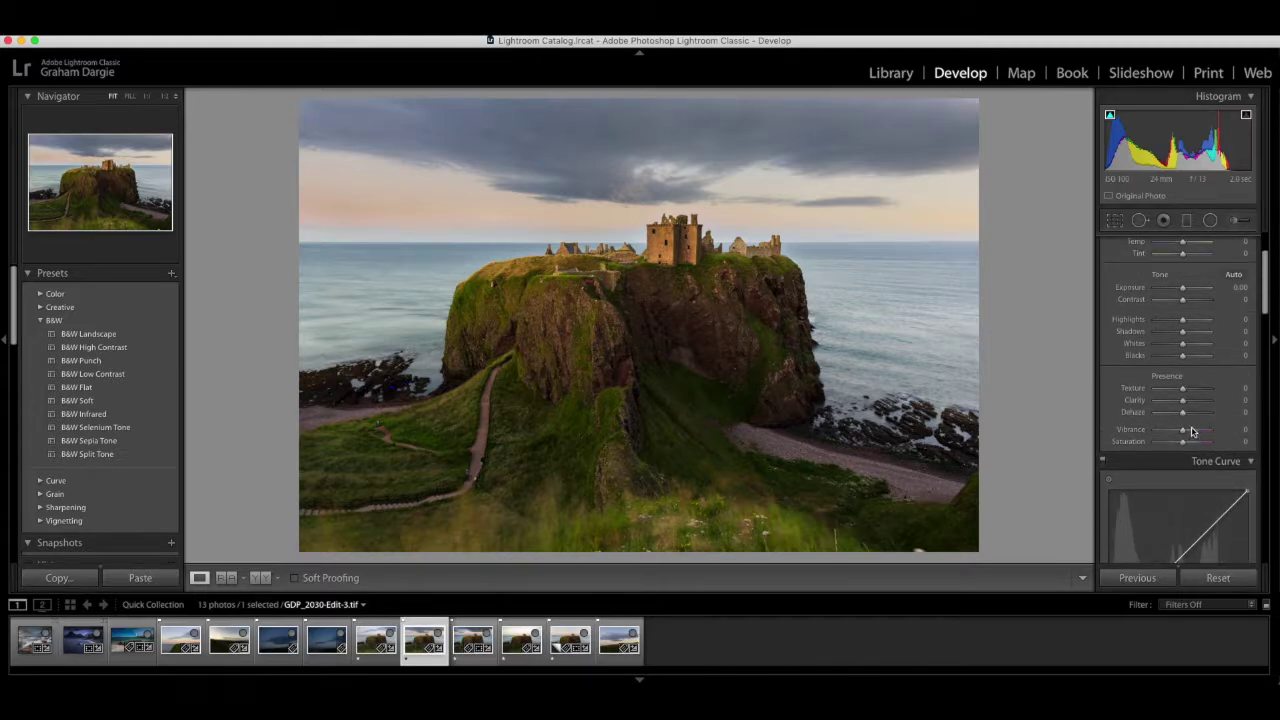
pyautogui.moveTo(1183, 430); pyautogui.dragTo(1188, 431)
pyautogui.scroll(-3, 1185, 530)
pyautogui.scroll(-20, 1185, 530)
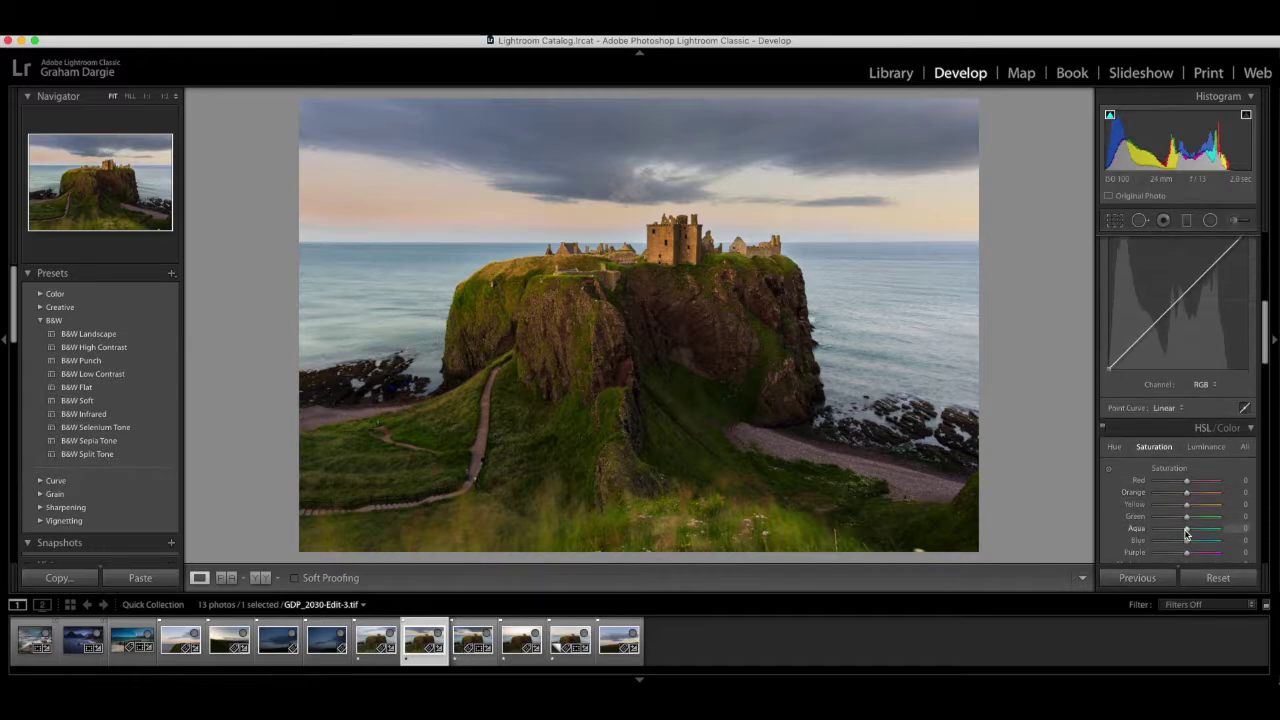
pyautogui.scroll(-10, 1185, 534)
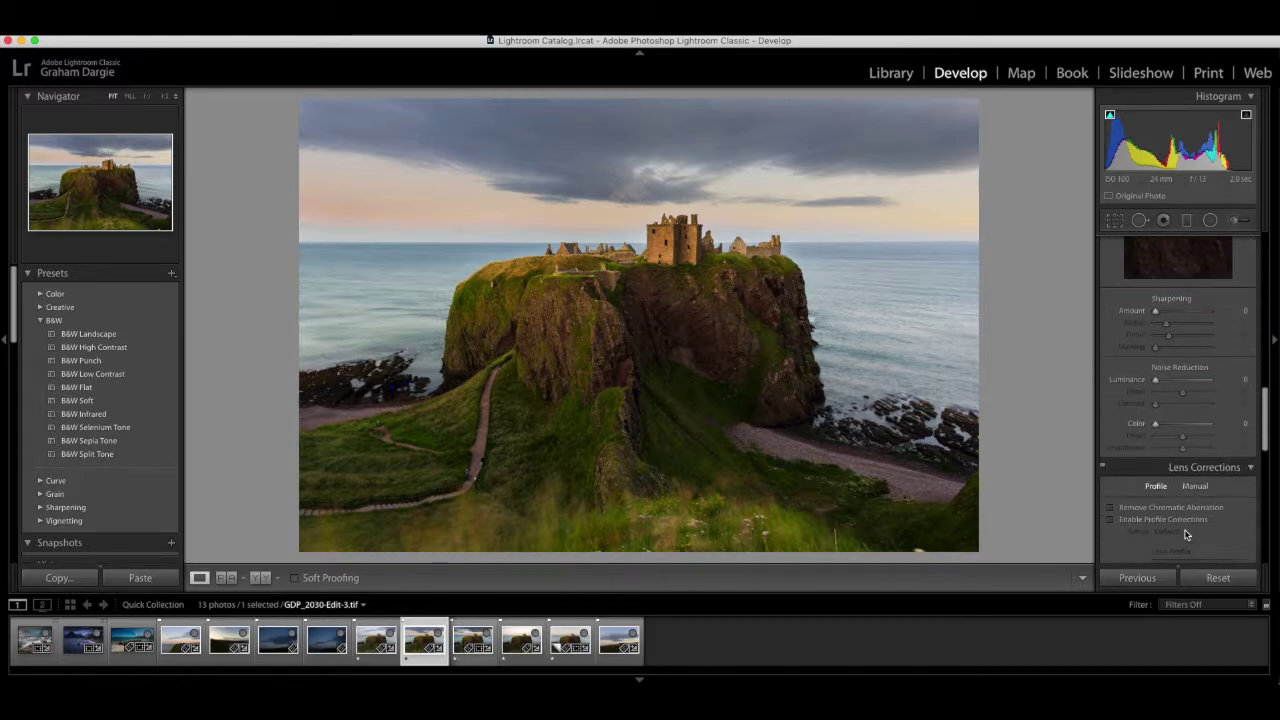
pyautogui.scroll(-8, 1185, 534)
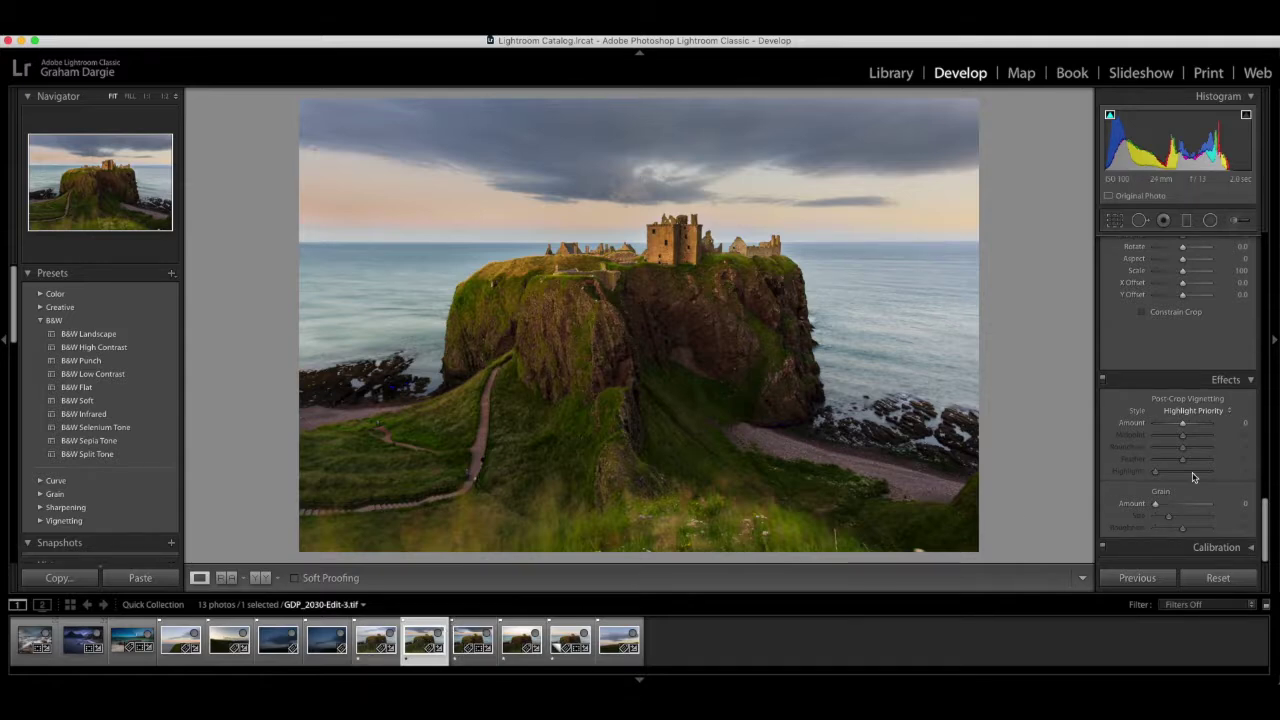
# Set Post-Crop Vignetting to Amount -24, Midpoint 33 and Feather 63, adjusting Roundness
pyautogui.moveTo(1183, 426)
pyautogui.mouseDown()
pyautogui.moveTo(1133, 426)
pyautogui.moveTo(1178, 425)
pyautogui.mouseUp()
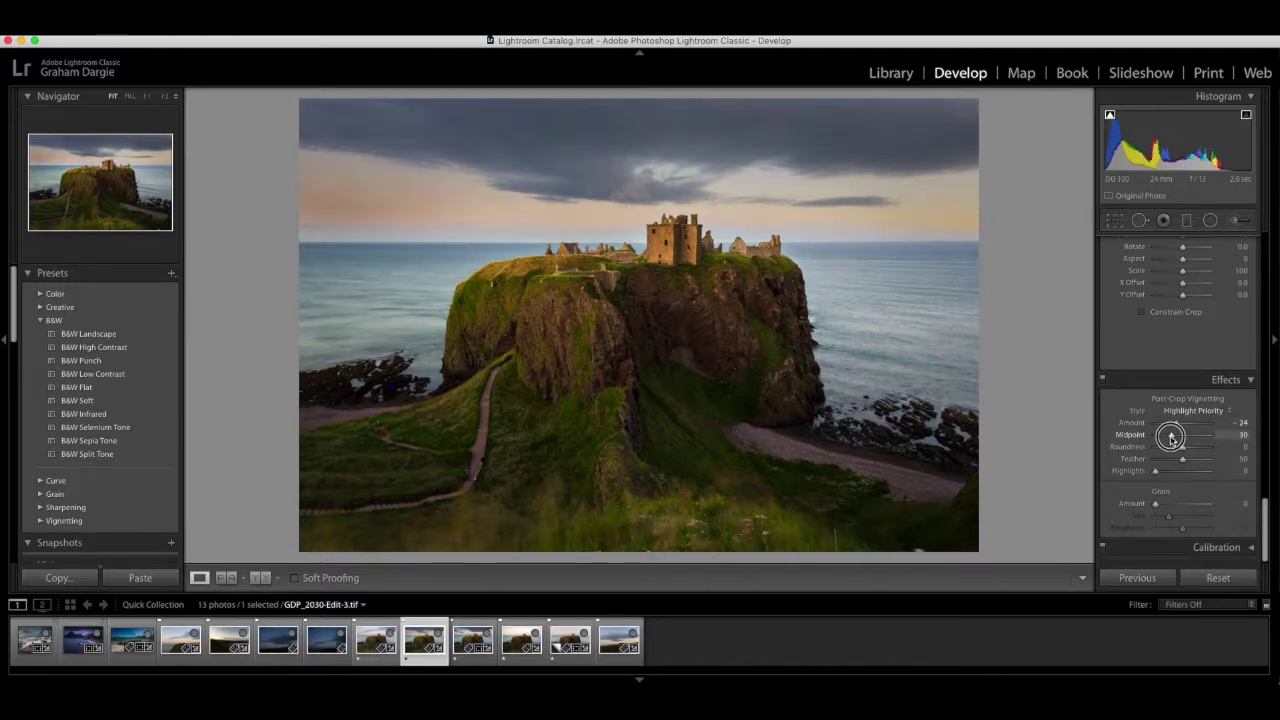
pyautogui.moveTo(1182, 436); pyautogui.dragTo(1173, 436)
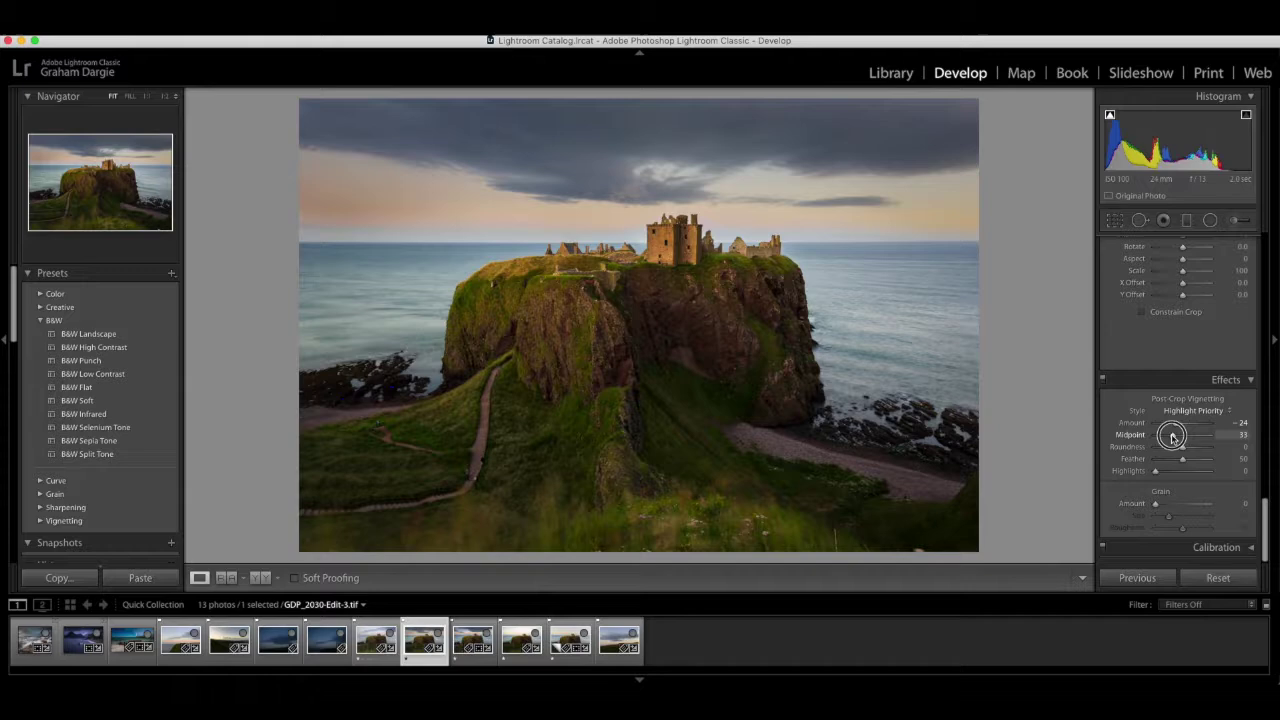
pyautogui.moveTo(1183, 451)
pyautogui.mouseDown()
pyautogui.moveTo(1157, 449)
pyautogui.moveTo(1188, 449)
pyautogui.mouseUp()
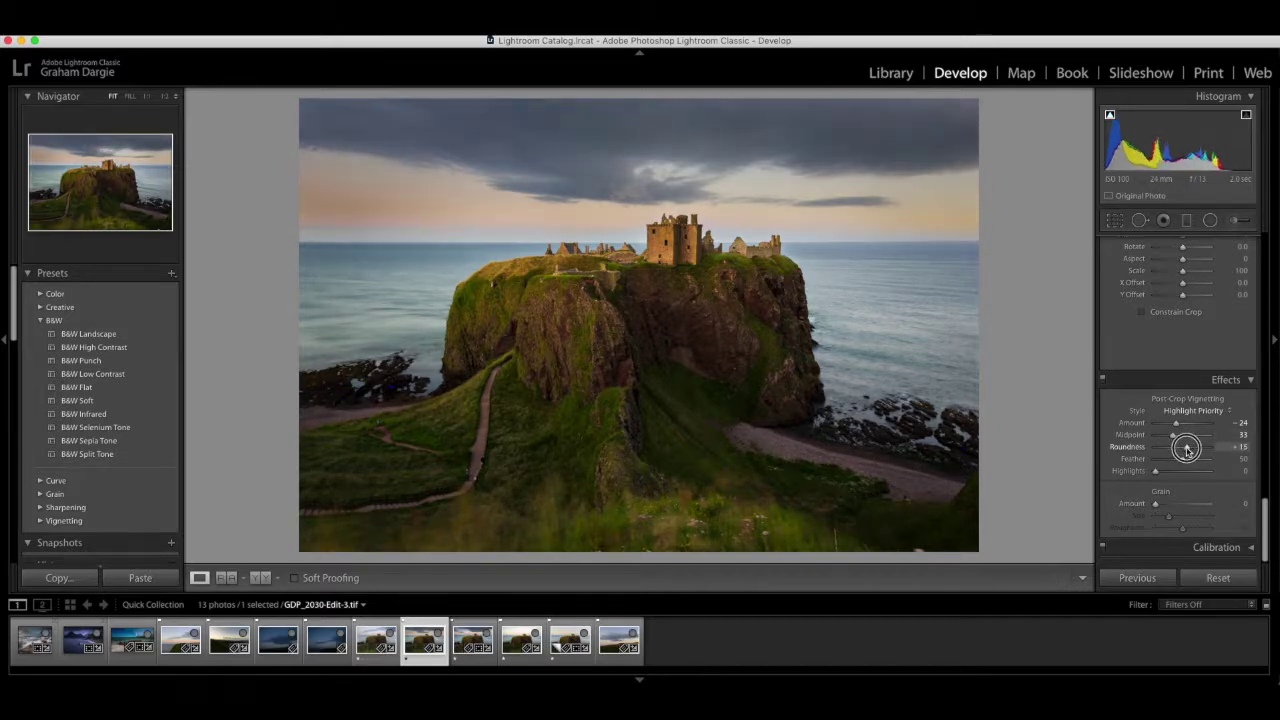
pyautogui.moveTo(1185, 461); pyautogui.dragTo(1179, 460)
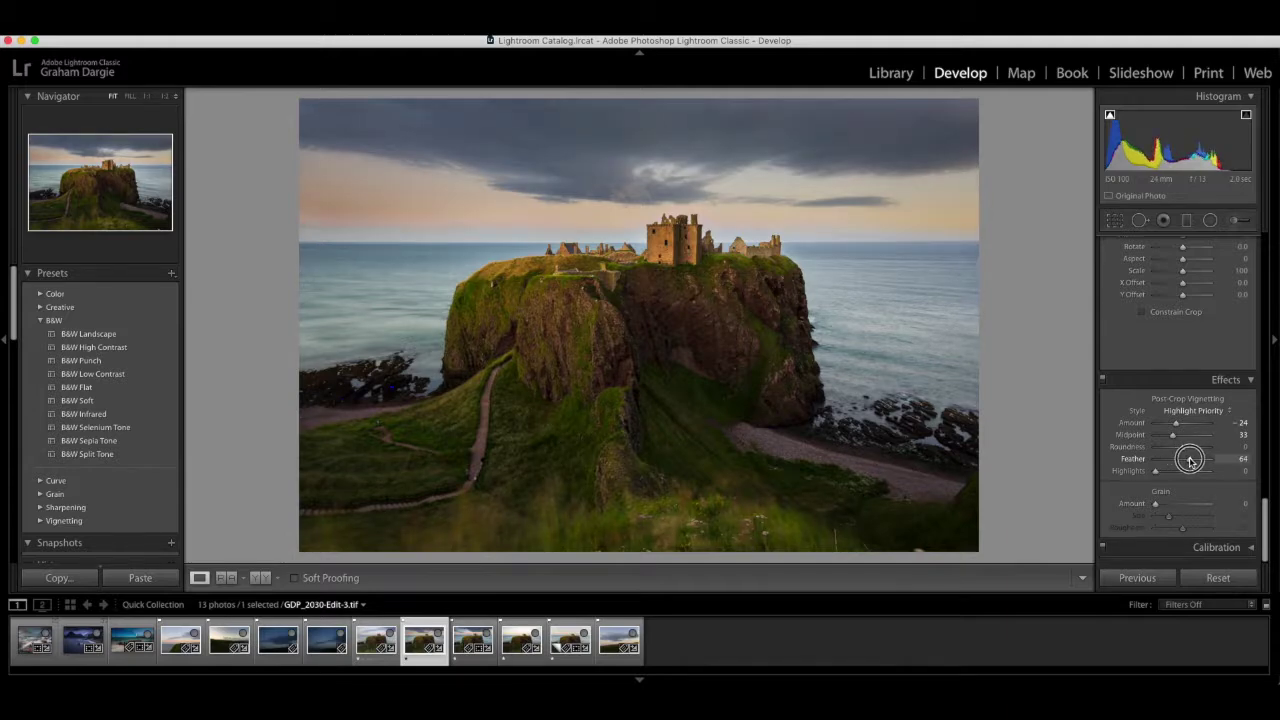
# Toggle the vignette panel switch on and off to compare before and after
pyautogui.click(1103, 380)
pyautogui.click(1103, 380)
pyautogui.click(1103, 380)
pyautogui.click(1103, 380)
pyautogui.click(1103, 380)
pyautogui.click(1103, 380)
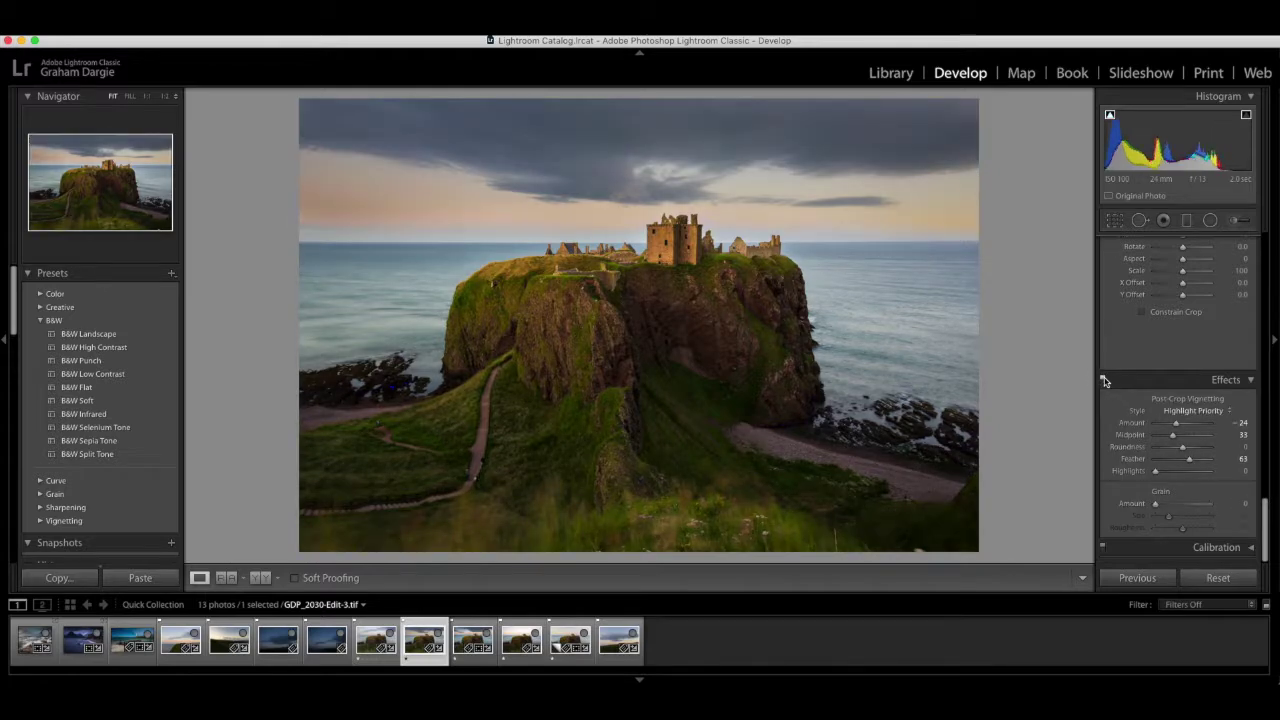
pyautogui.click(1103, 380)
pyautogui.click(1103, 380)
pyautogui.click(1103, 380)
pyautogui.click(1103, 380)
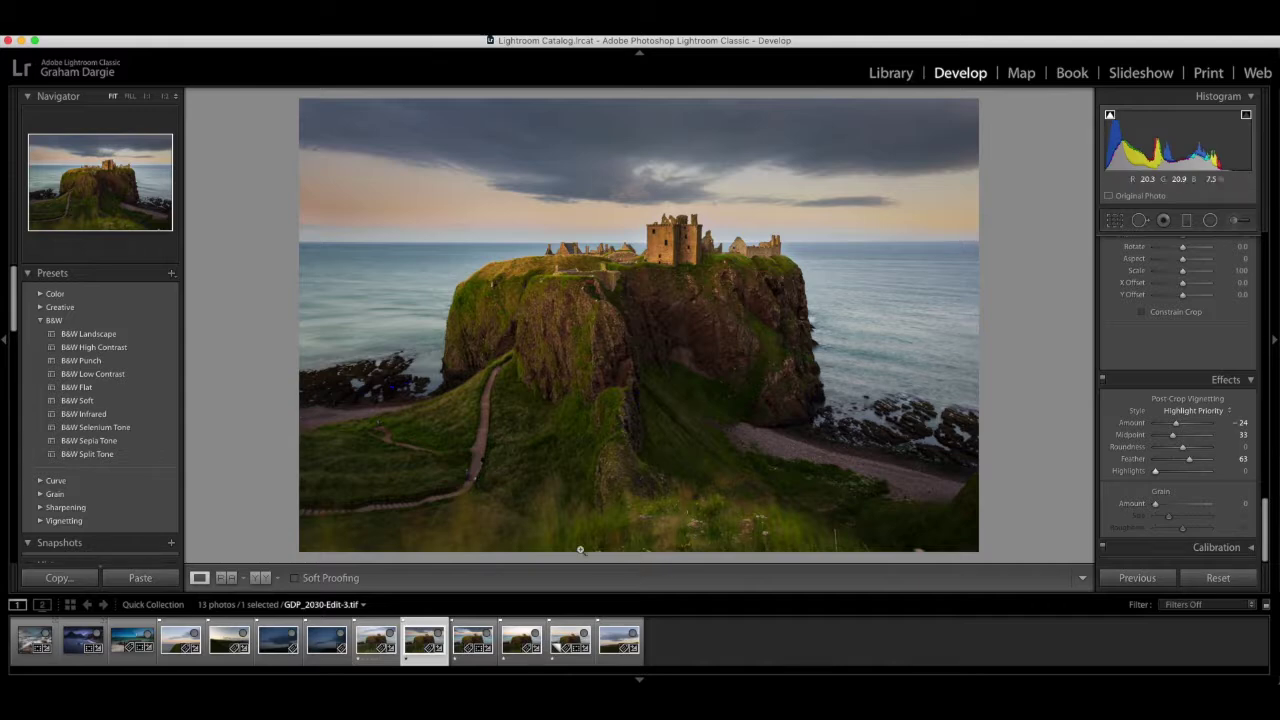
# Brush the foreground grass with Exposure +0.18 and Highlights +38, then return to the Library
pyautogui.press('k')
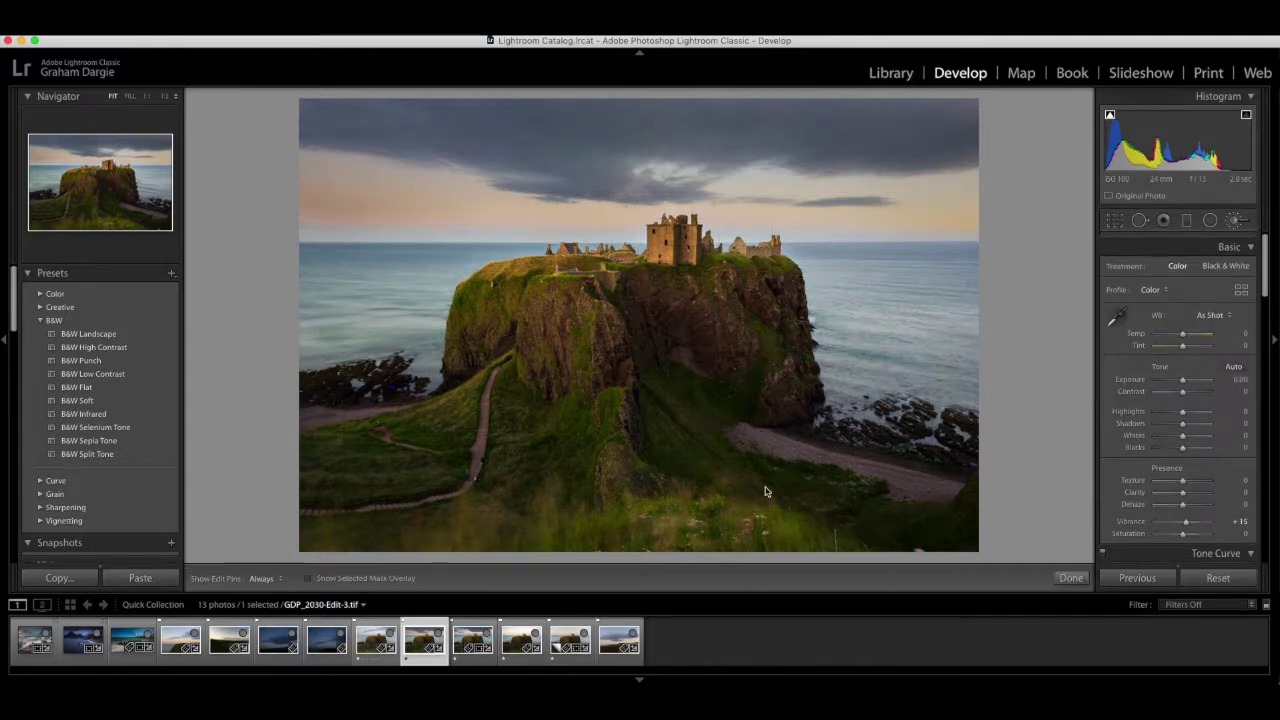
pyautogui.scroll(3, 708, 507)
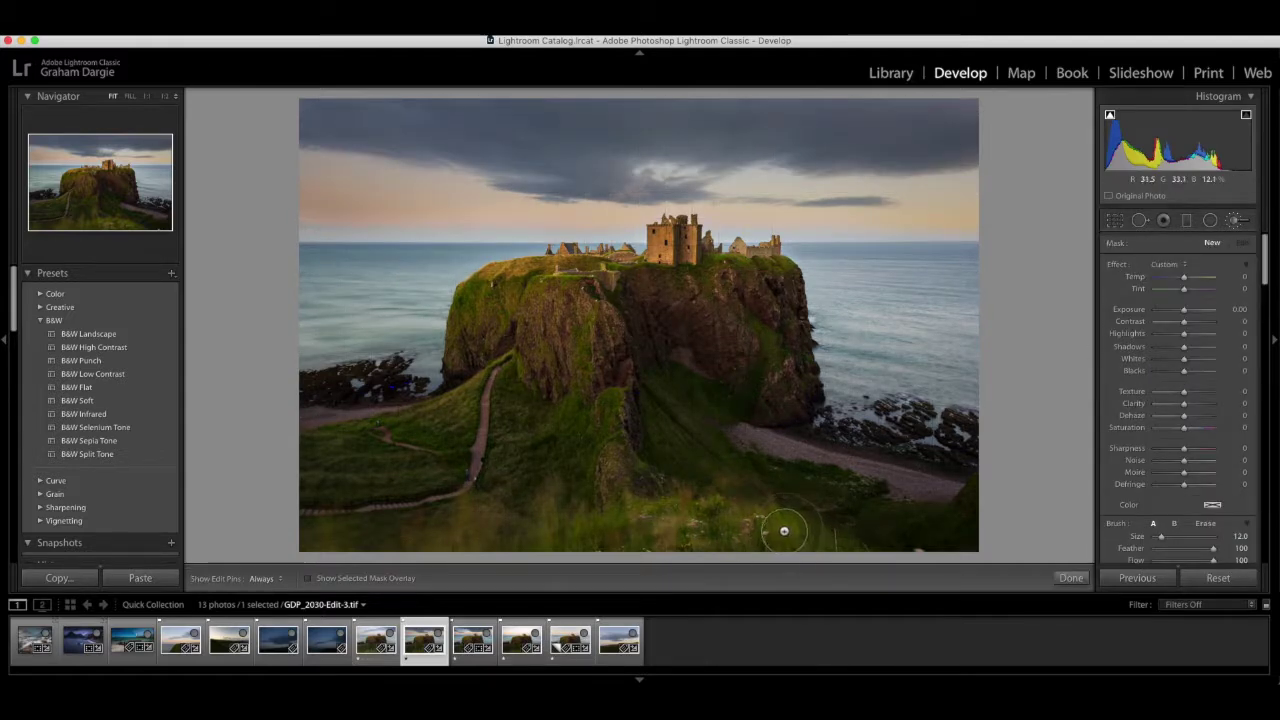
pyautogui.press('h')
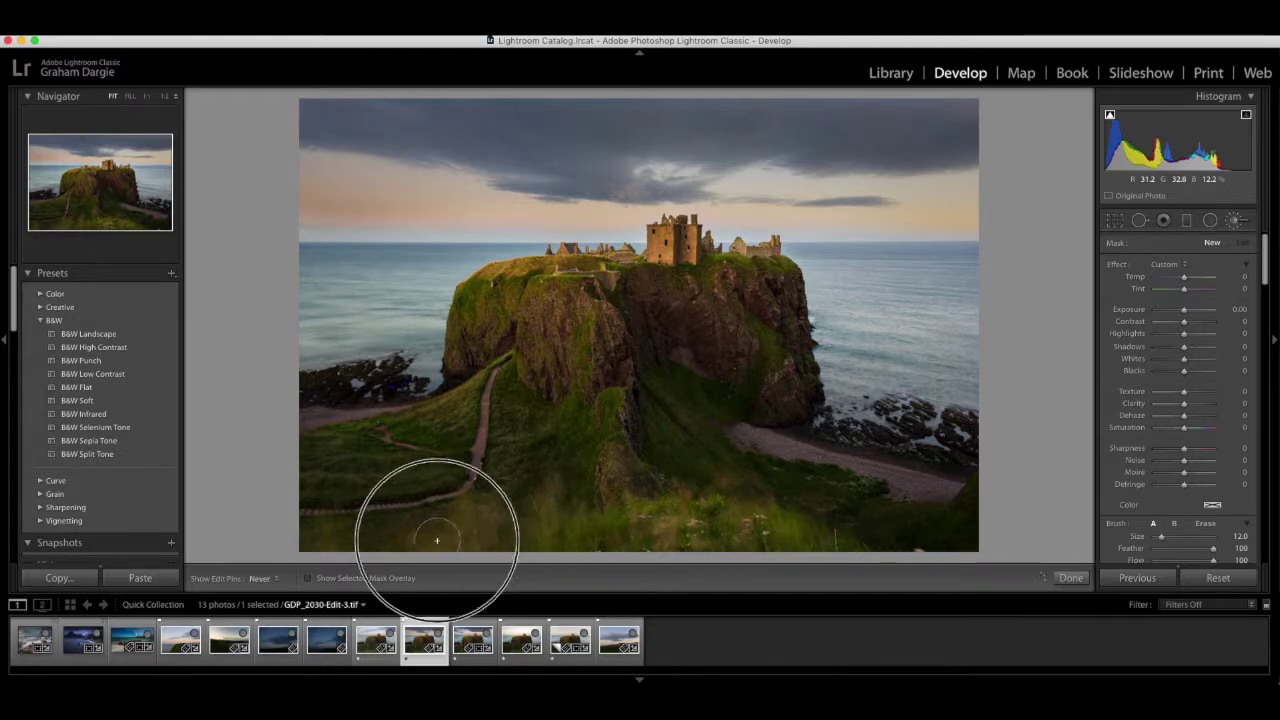
pyautogui.press('h')
pyautogui.click(788, 531)
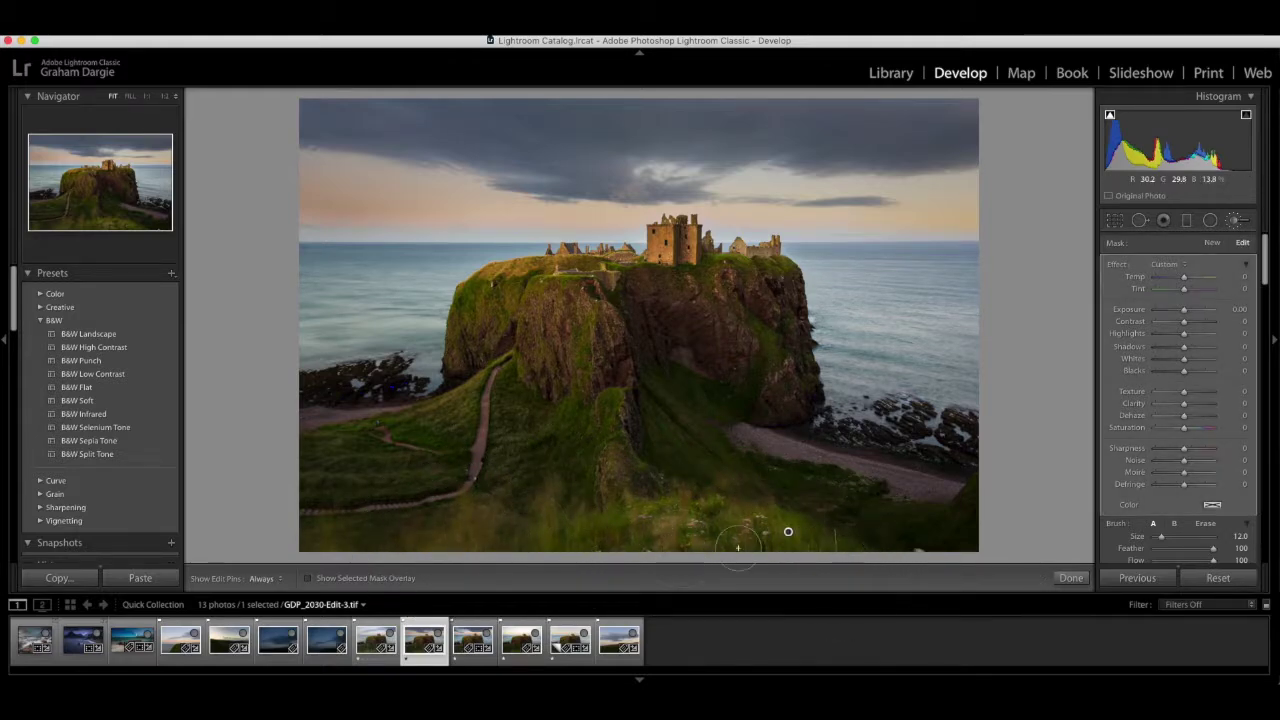
pyautogui.moveTo(1187, 336)
pyautogui.mouseDown()
pyautogui.moveTo(1210, 336)
pyautogui.moveTo(1180, 335)
pyautogui.moveTo(1200, 335)
pyautogui.moveTo(1189, 318)
pyautogui.mouseUp()
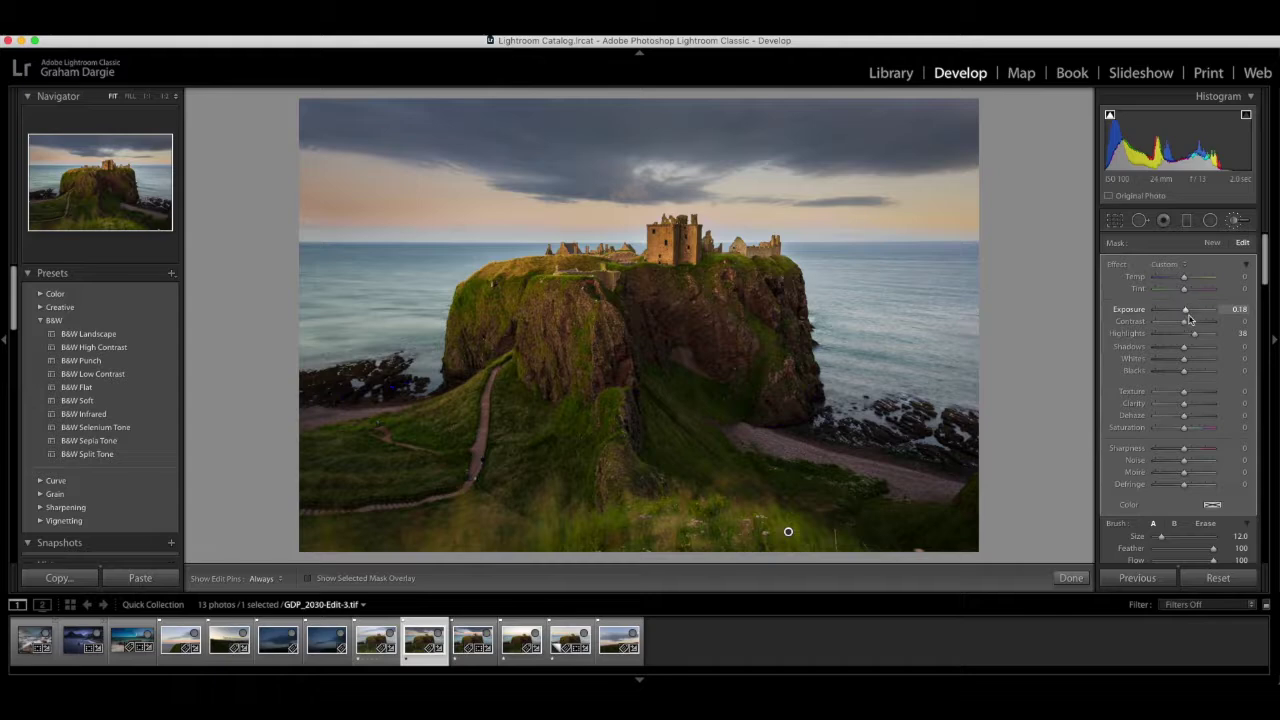
pyautogui.click(1070, 578)
pyautogui.press('e')
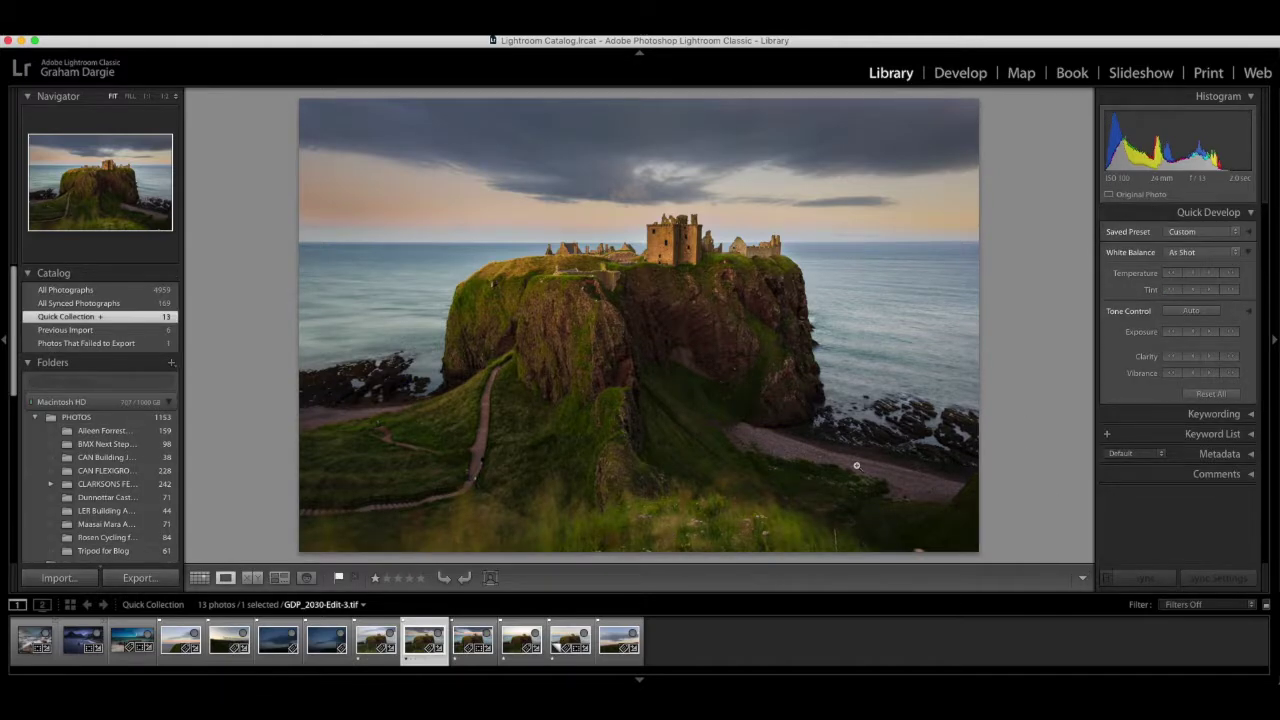